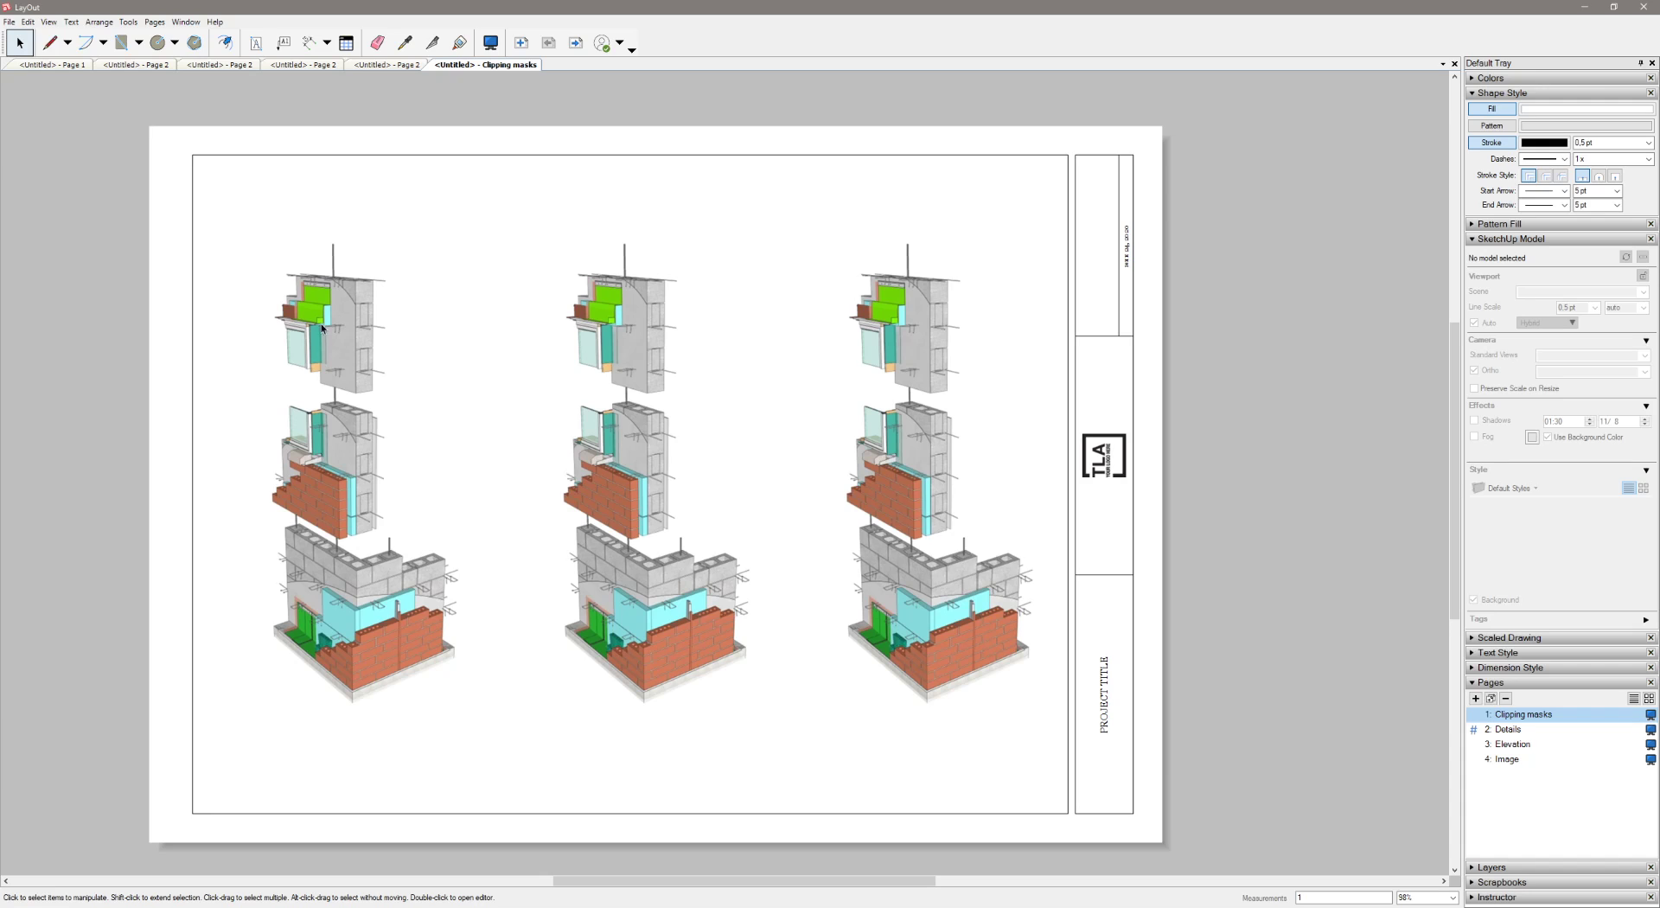
Draw a circle around the top wall section of the first model view on the sheet
left_click(158, 43)
left_click(313, 297)
left_click(413, 344)
key("space")
left_click_drag(341, 289, 365, 309)
left_click(811, 135)
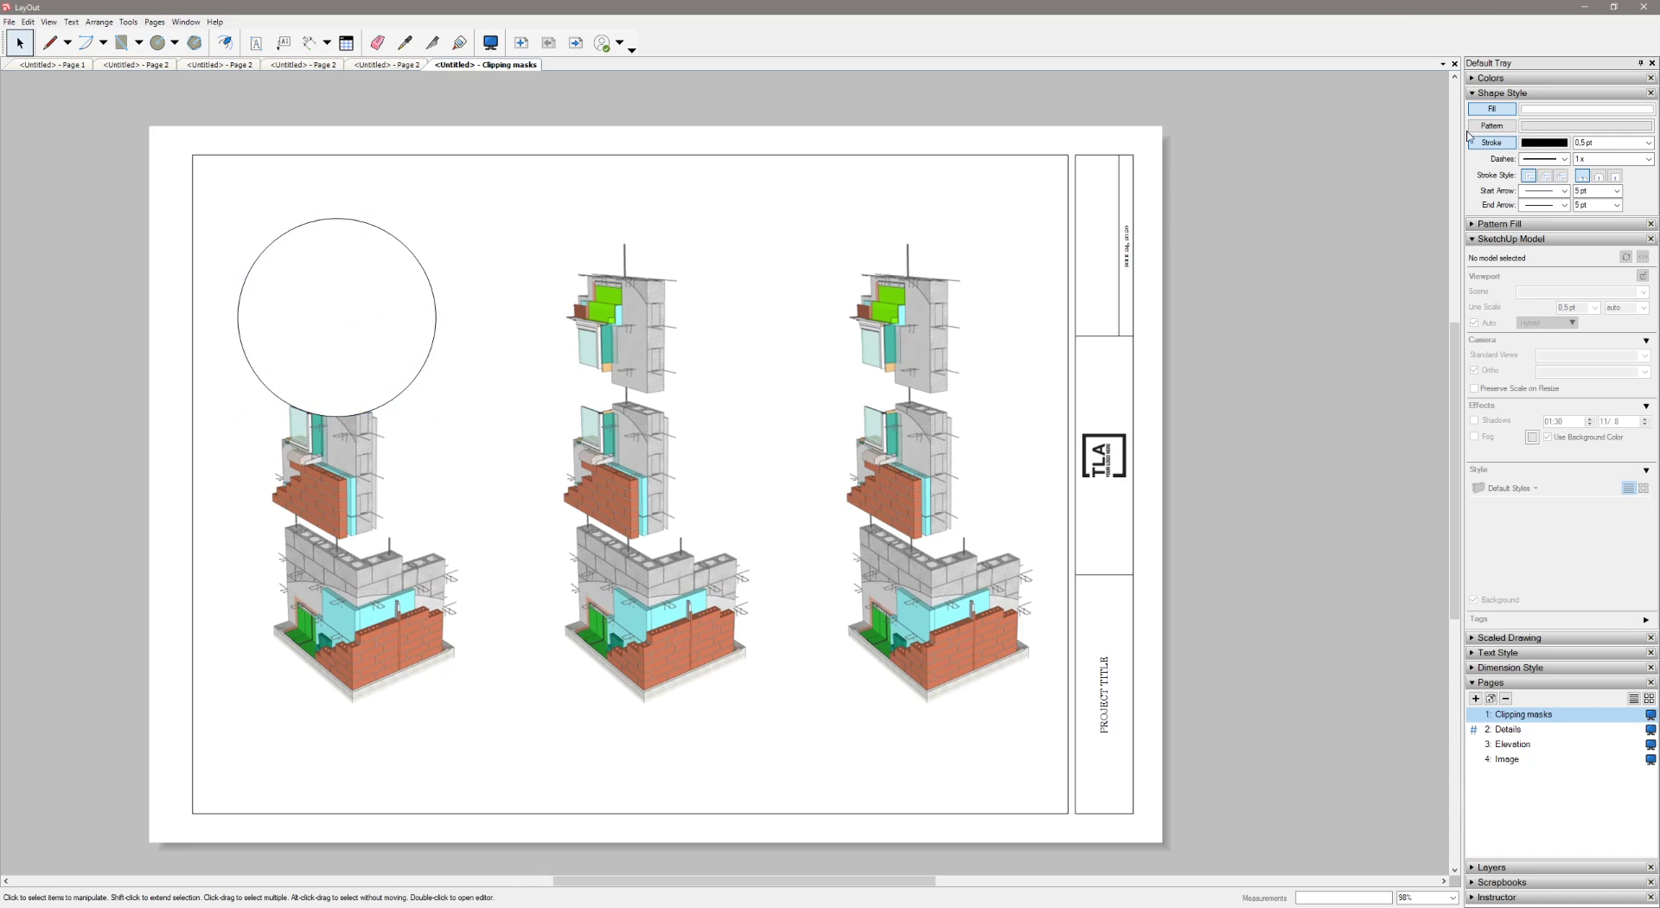
Turn off the circle's fill, keeping only its stroke
left_click(1495, 113)
left_click(396, 275)
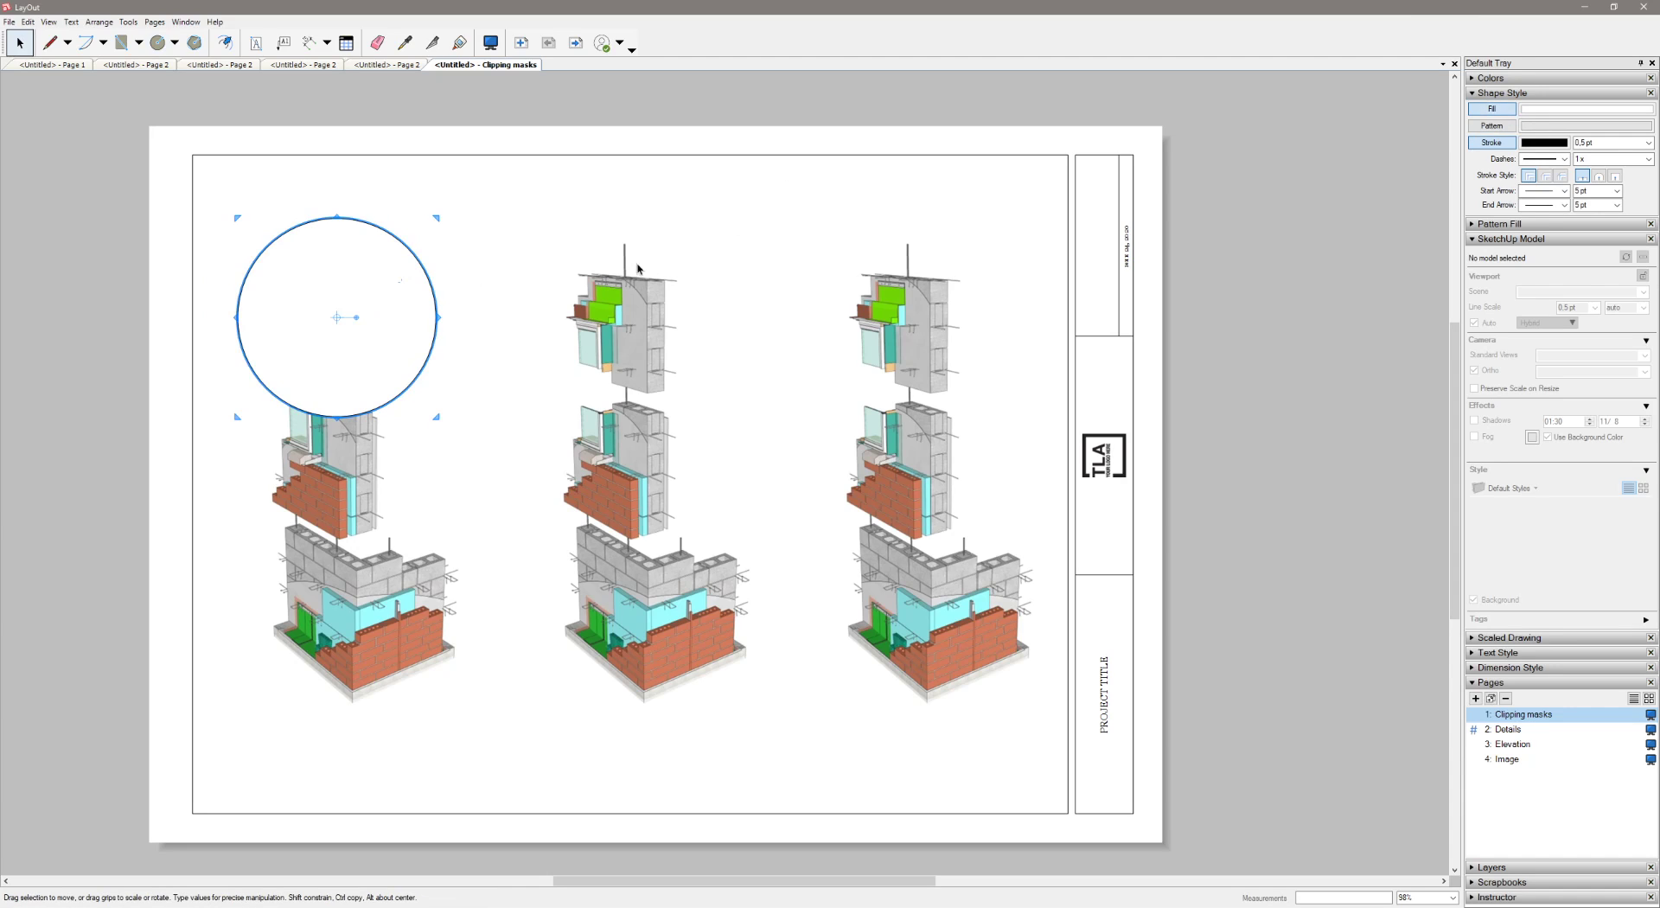
left_click(1492, 108)
left_click(418, 366)
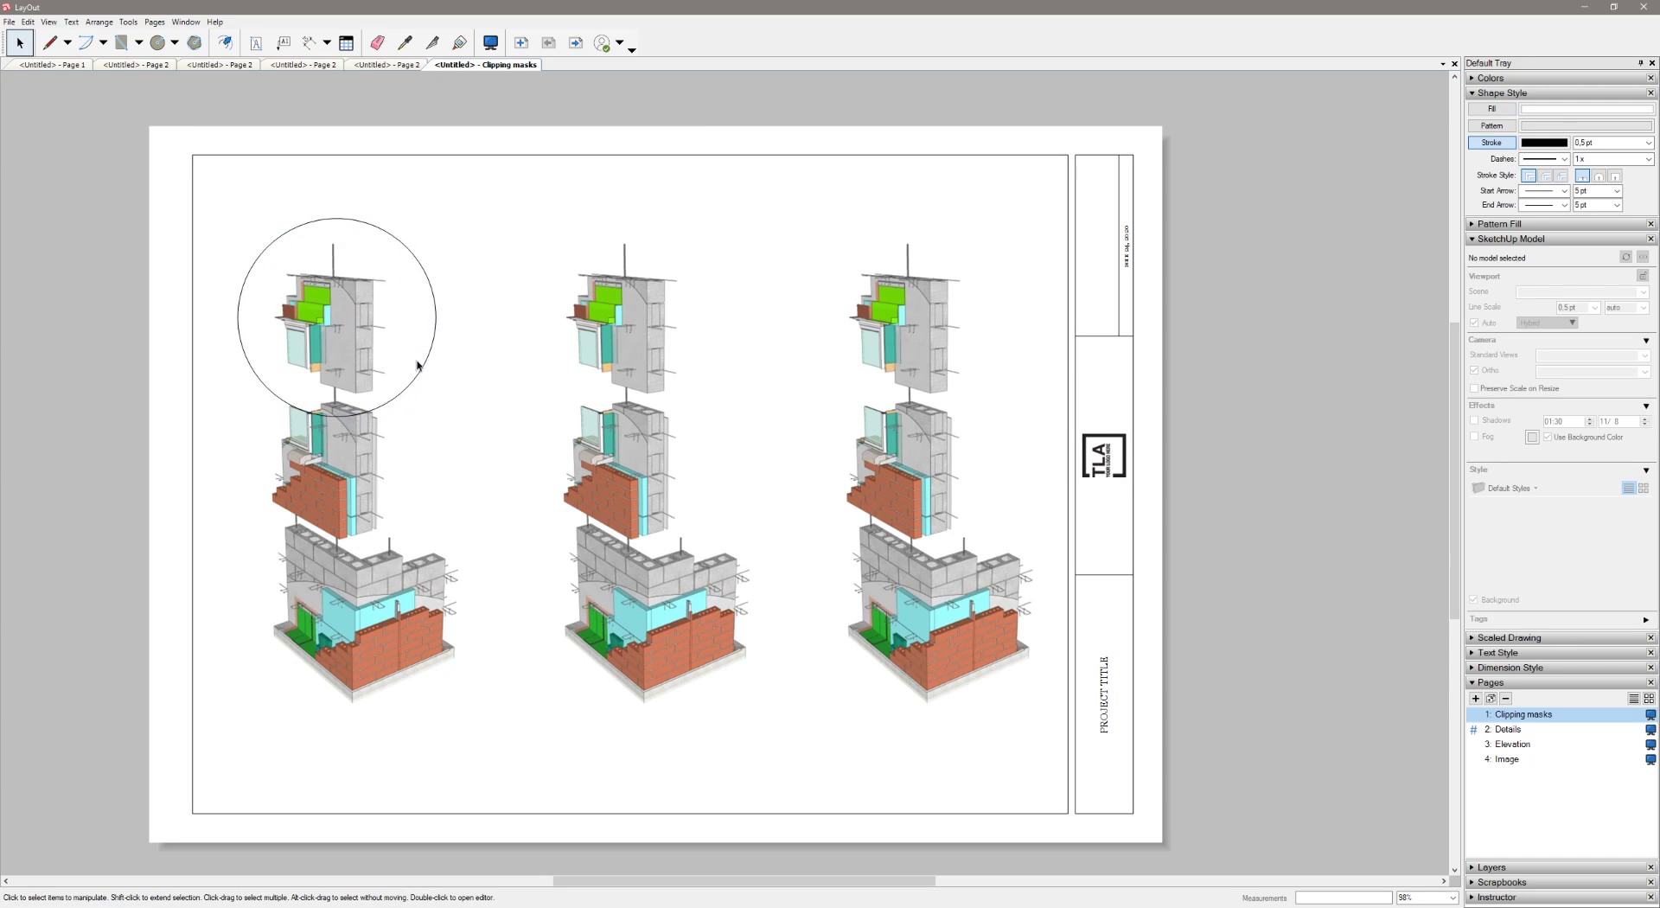
Create a clipping mask from the first model view and the circle
left_click(319, 495)
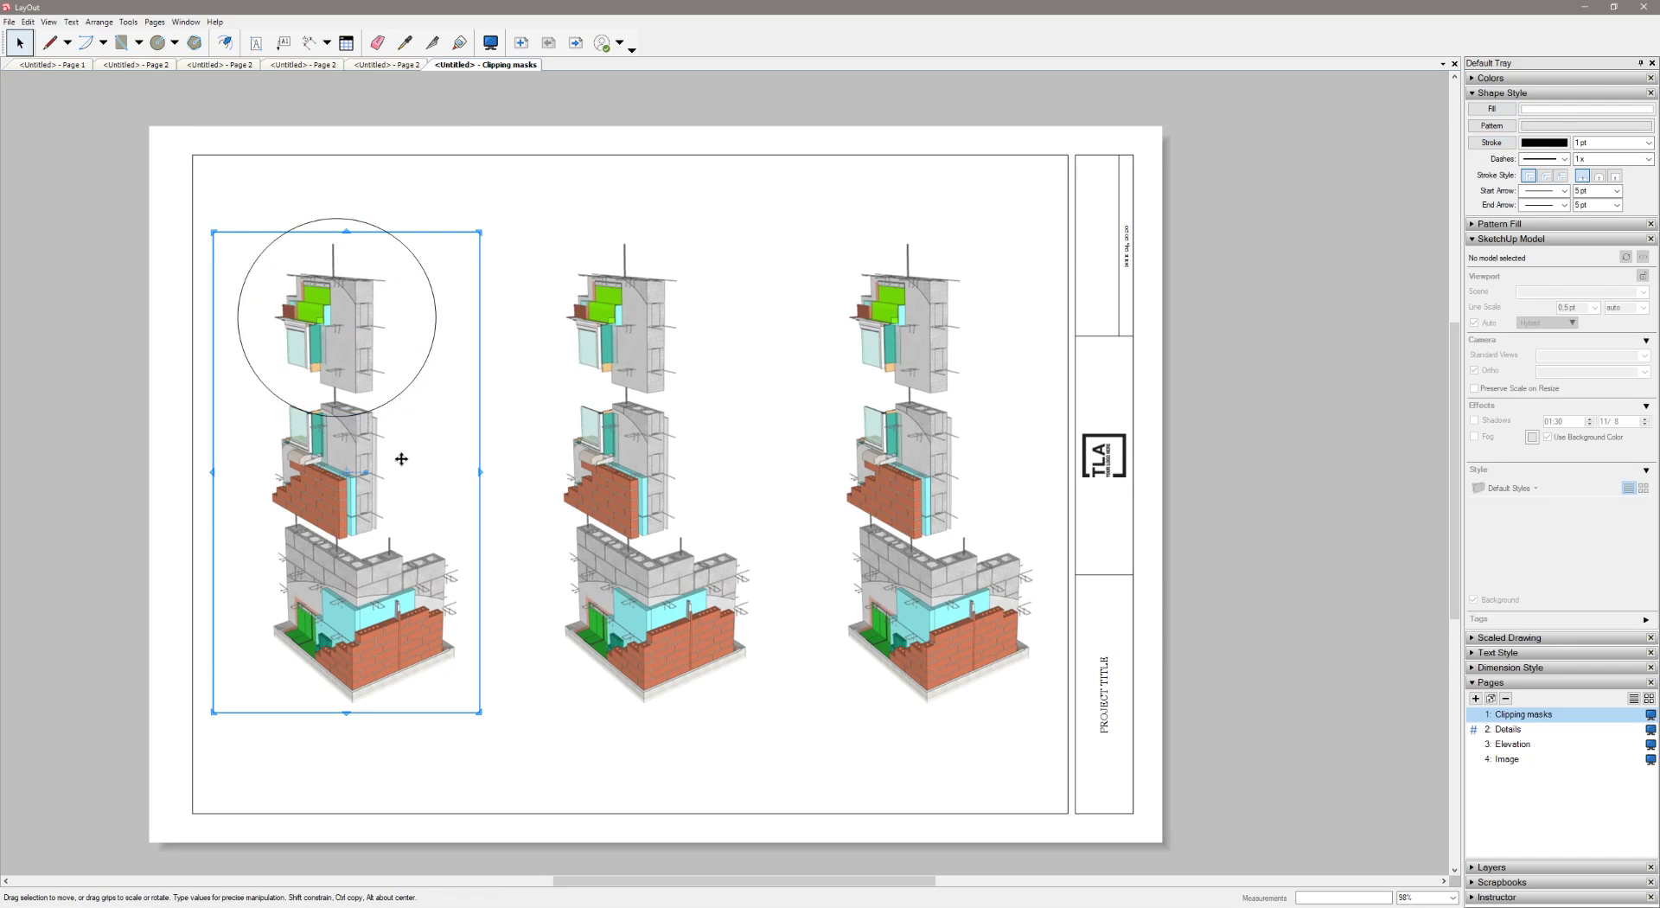
left_click(412, 382, "shift")
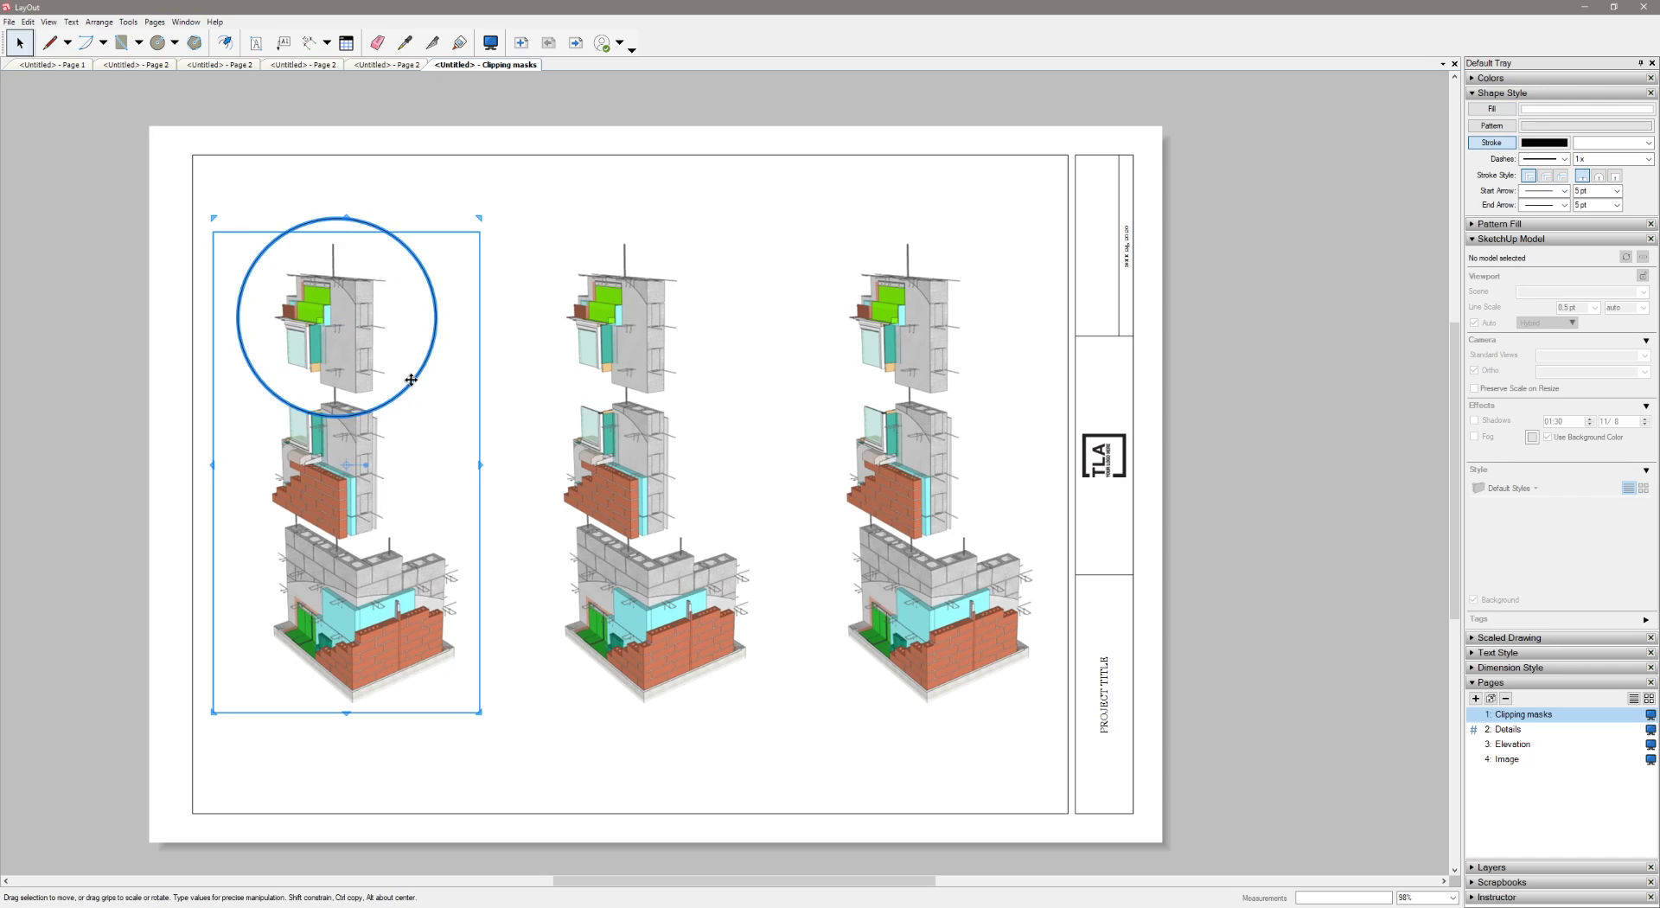
right_click(410, 380)
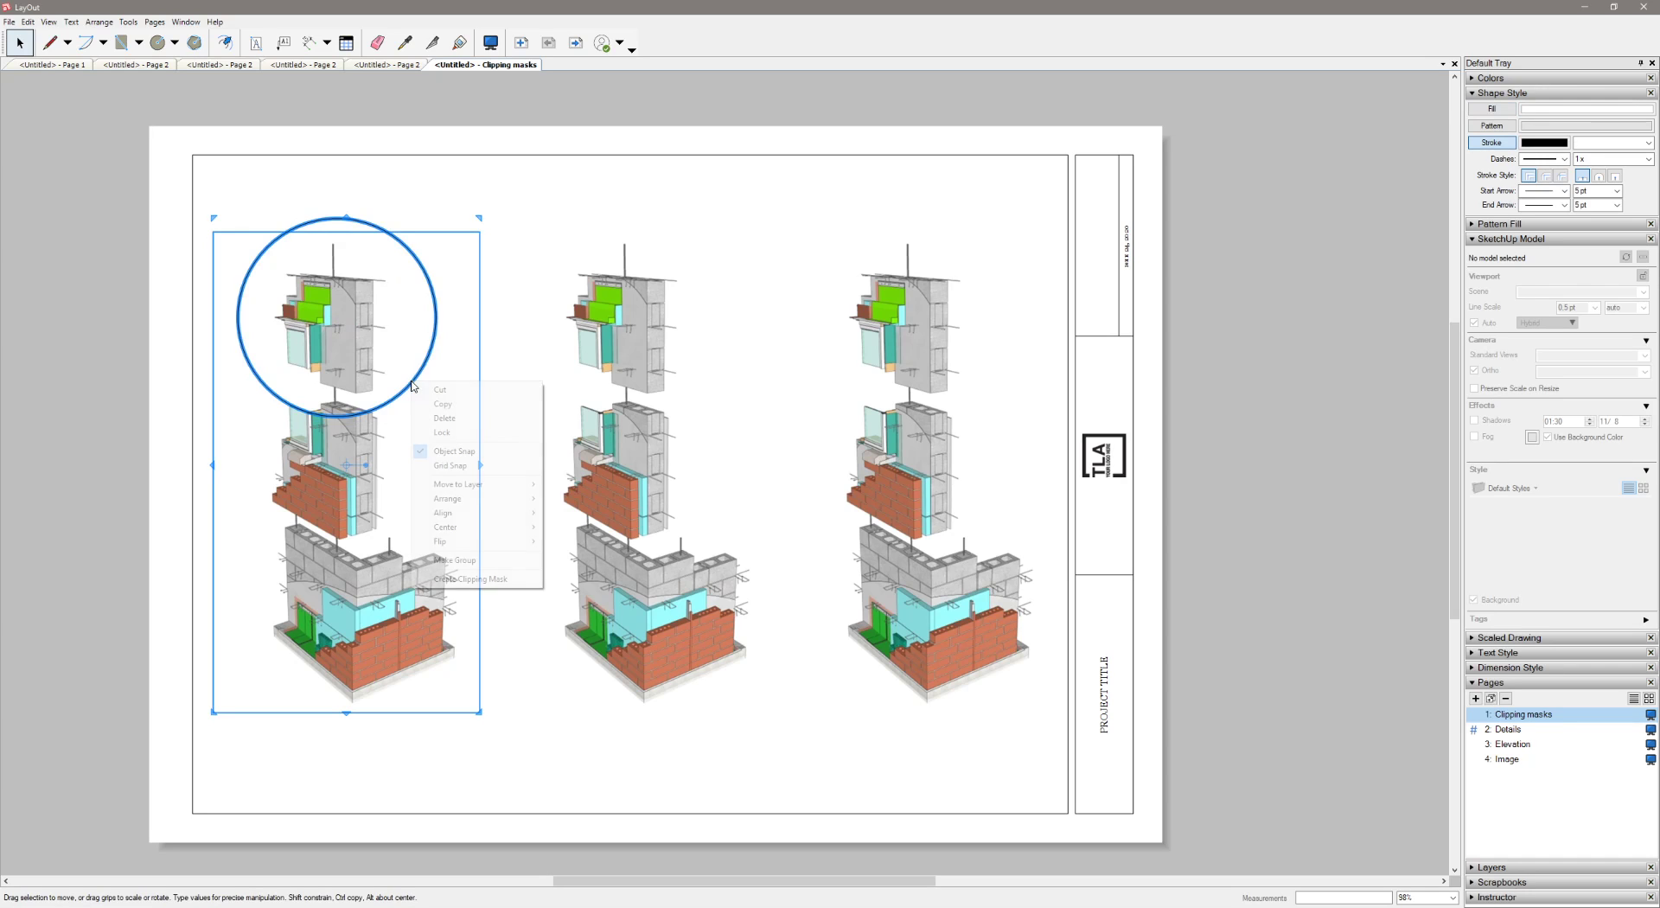
left_click(456, 579)
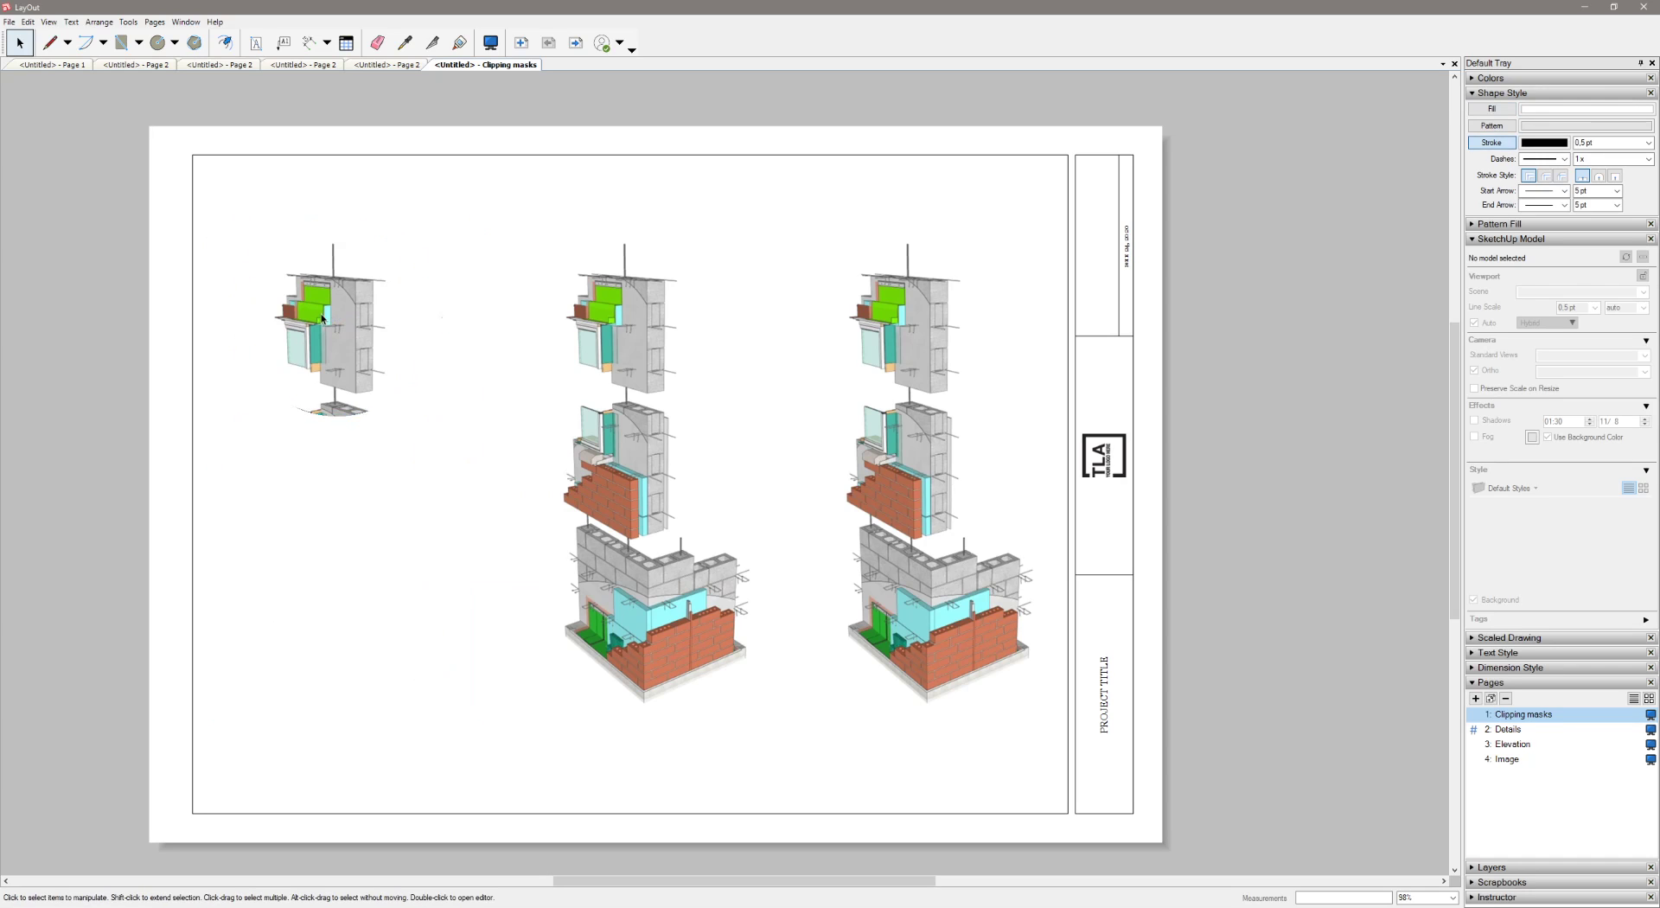
Edit inside the circular clipping mask and move the model view down 7.0 mm
double_click(381, 364)
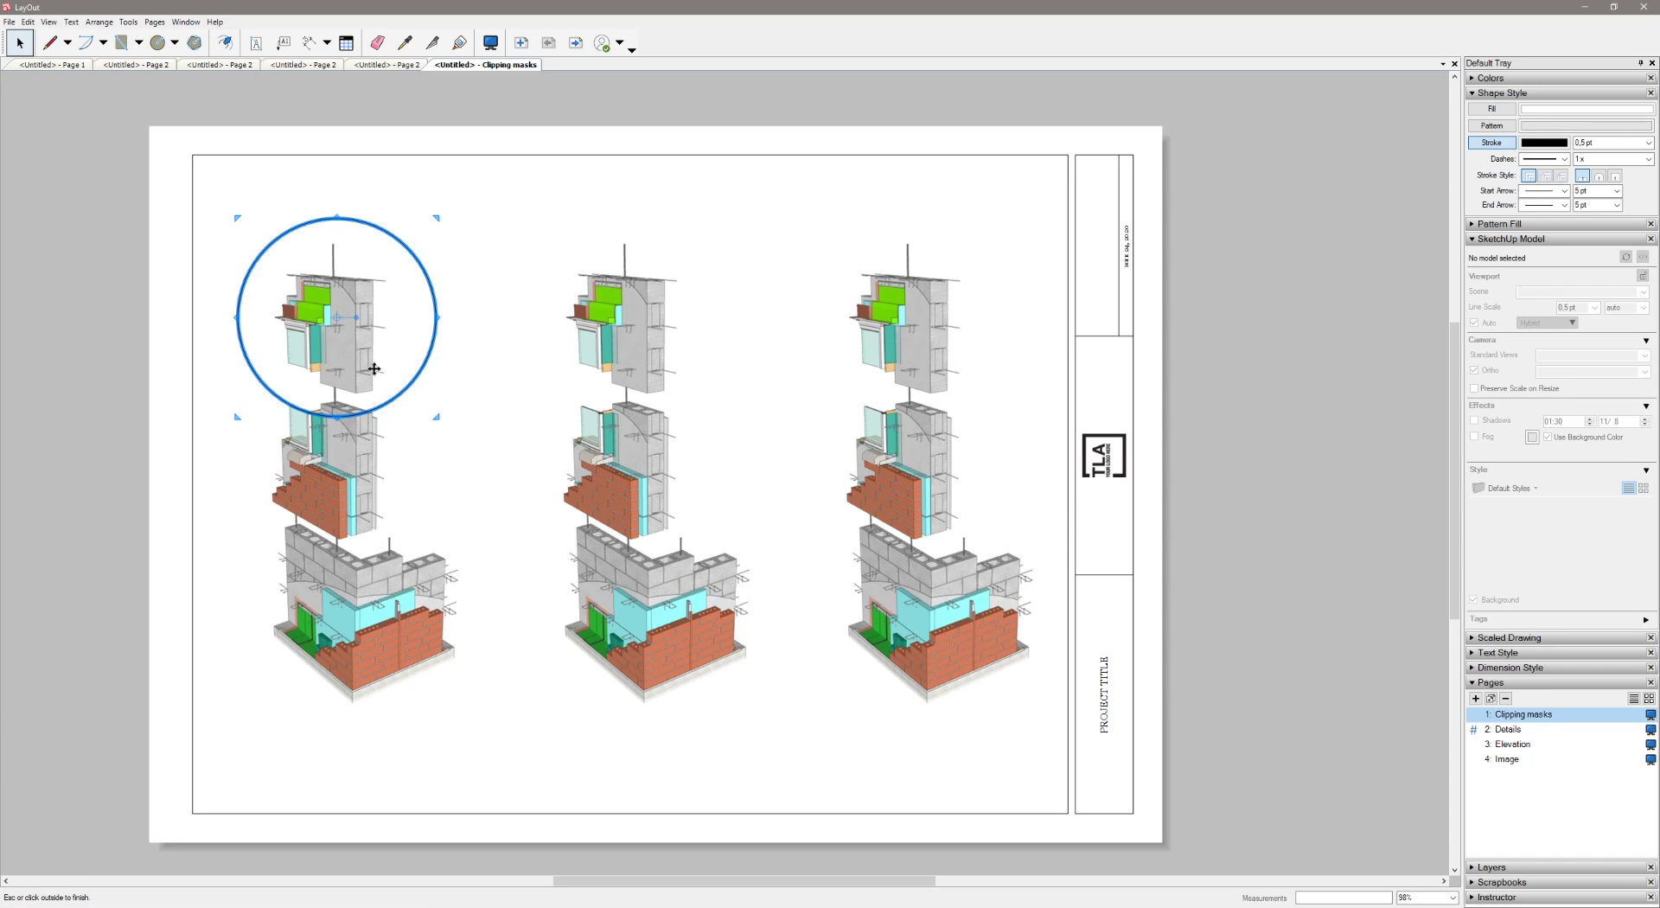
mouse_move(391, 369)
left_mouse_down()
mouse_move(378, 313)
mouse_move(396, 314)
mouse_move(385, 379)
left_mouse_up()
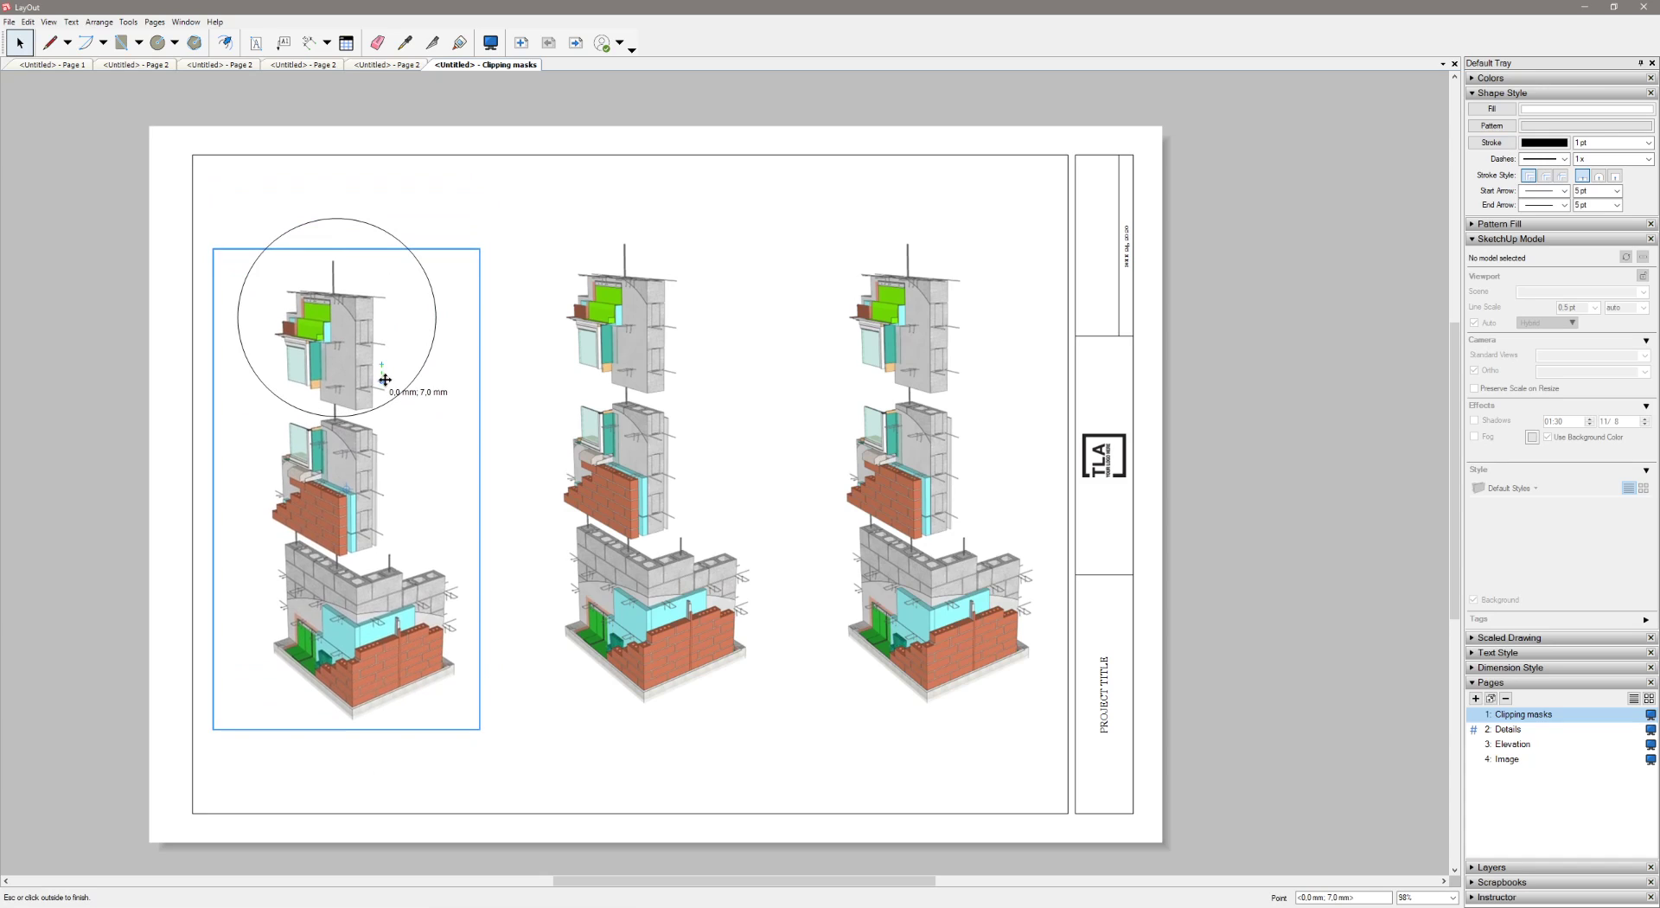
left_click(512, 454)
Move the circular masked view down to about the middle of the sheet's height
left_click(337, 375)
left_click(432, 295)
left_click(349, 351)
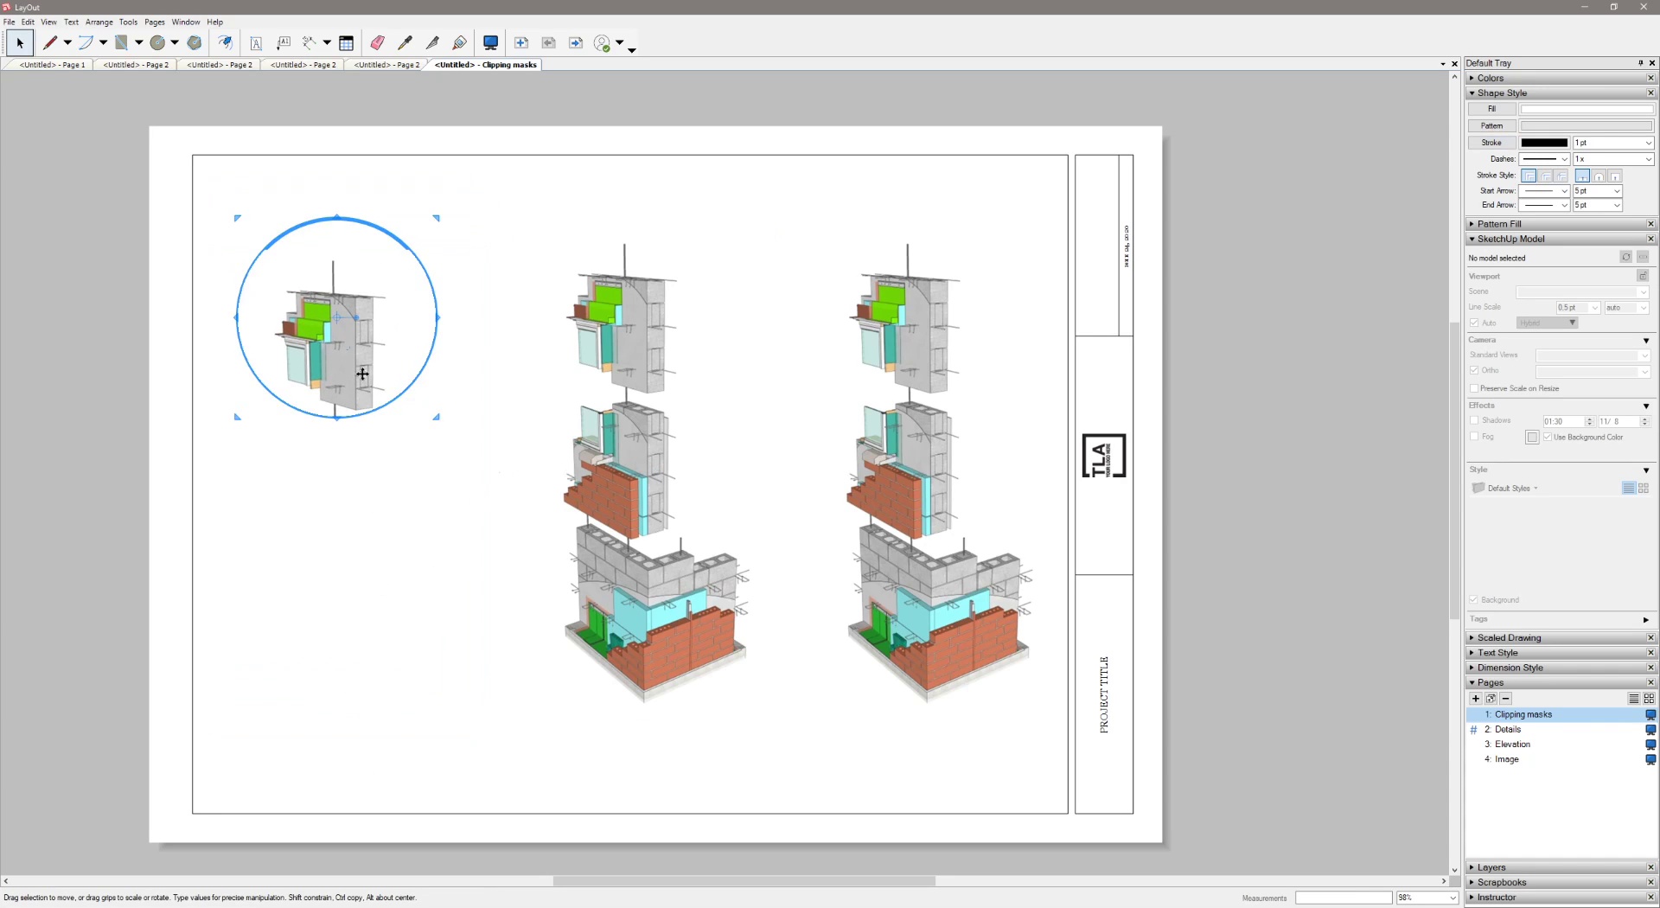
left_click_drag(349, 352, 364, 456)
left_click(458, 498)
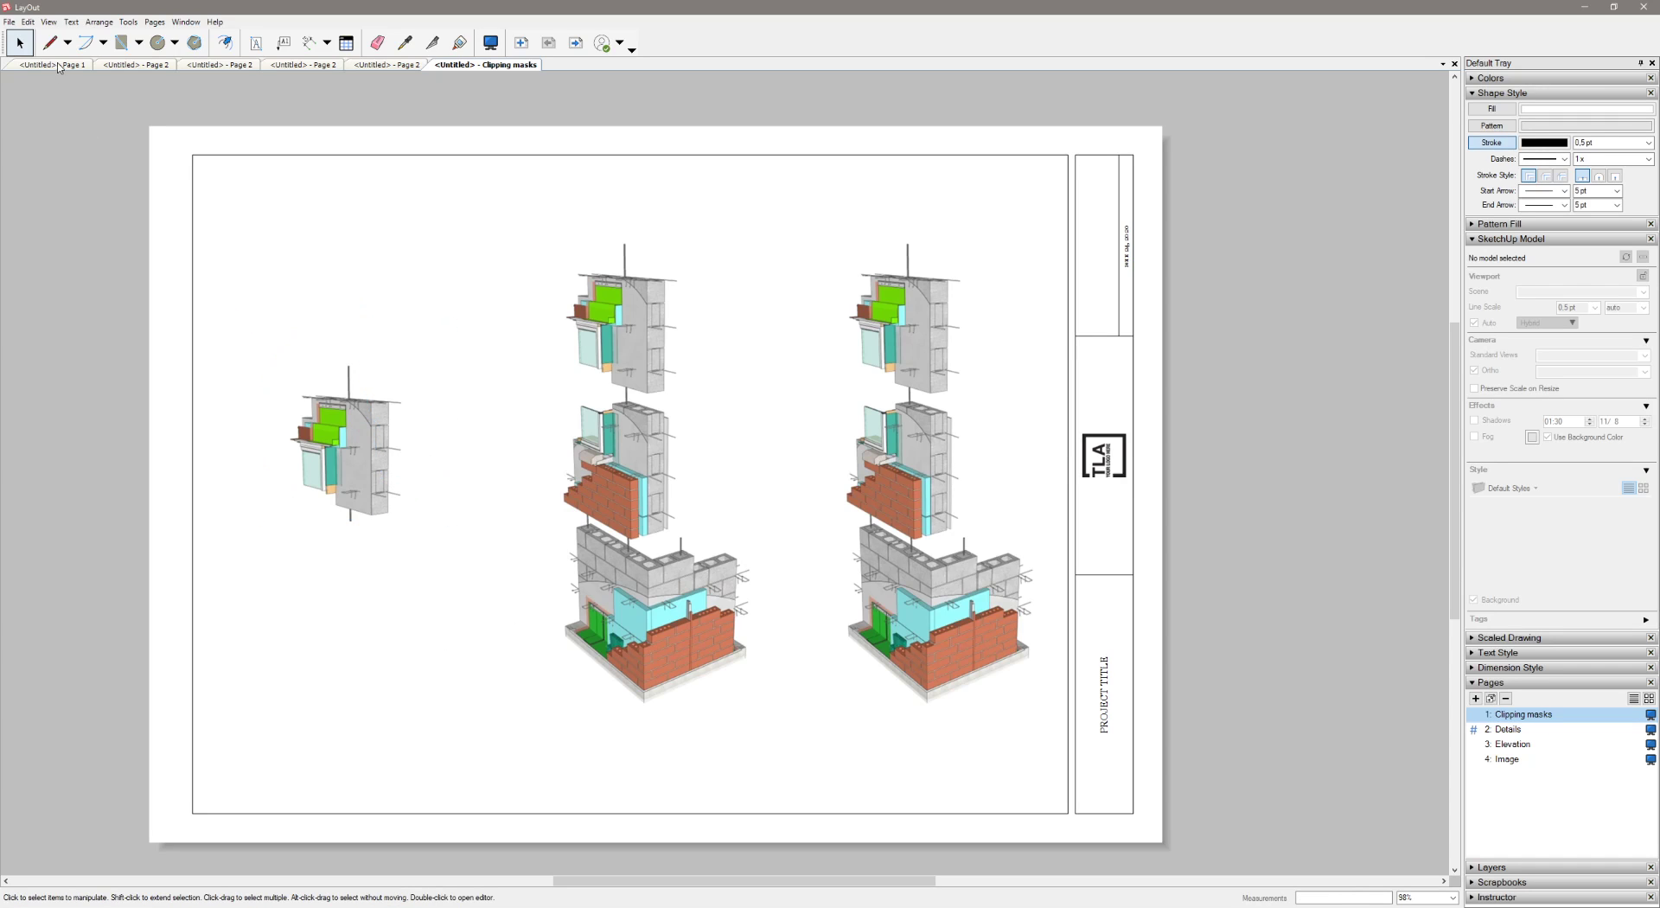
Draw a closed five-sided line outline around the middle wall section of the second model view
left_click(49, 42)
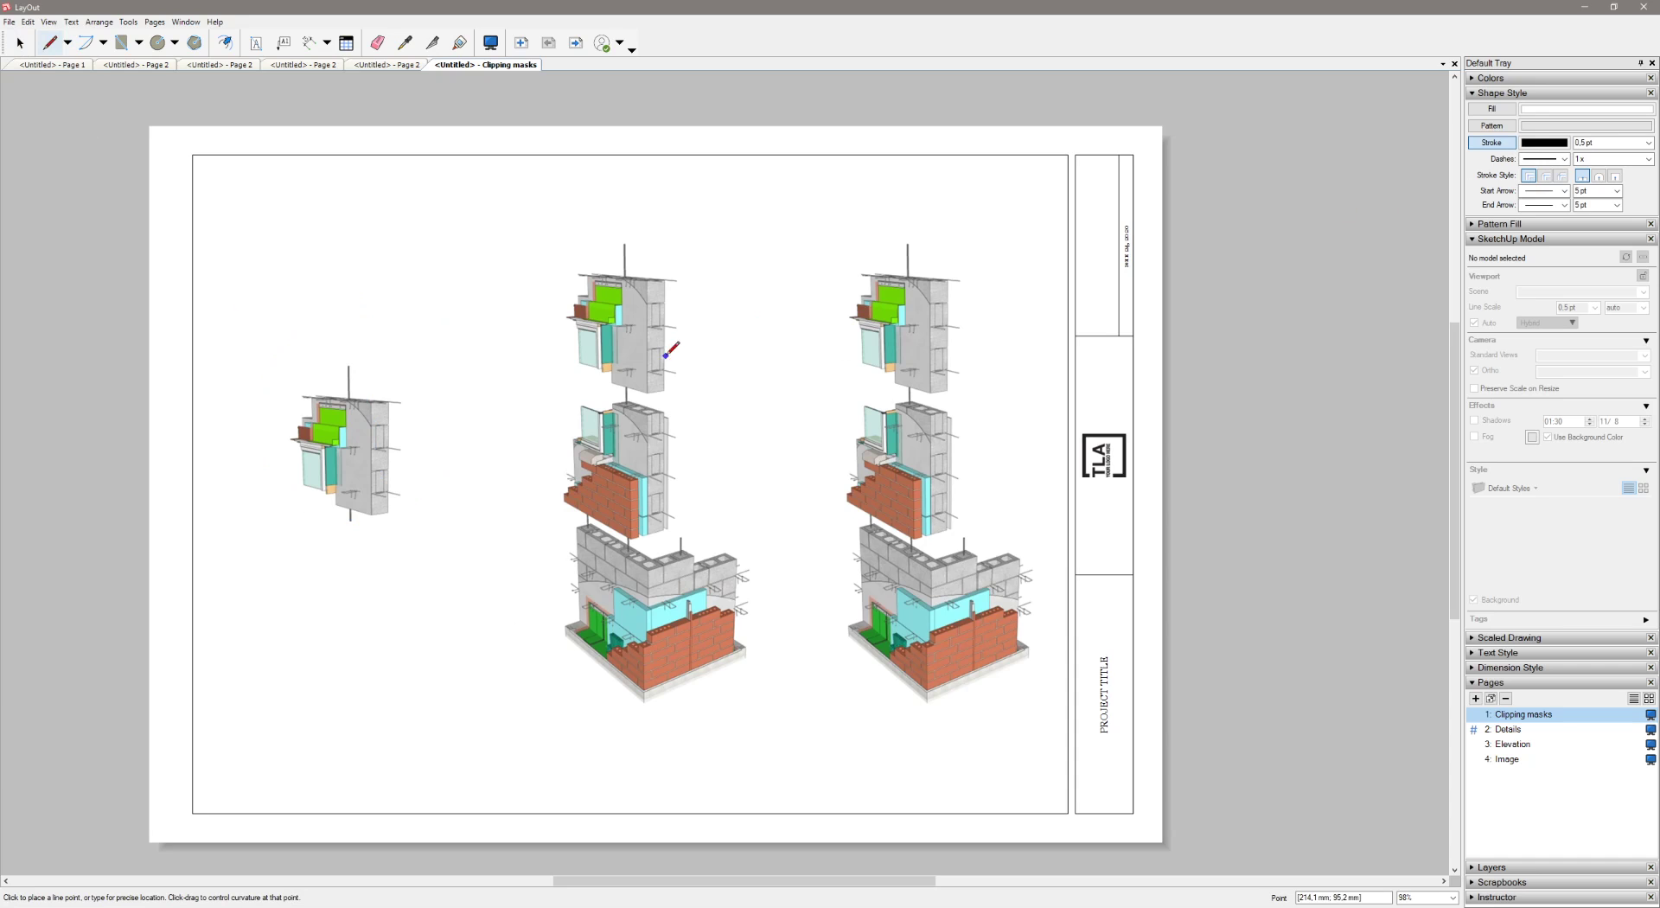
scroll(510, 430, "up", 1)
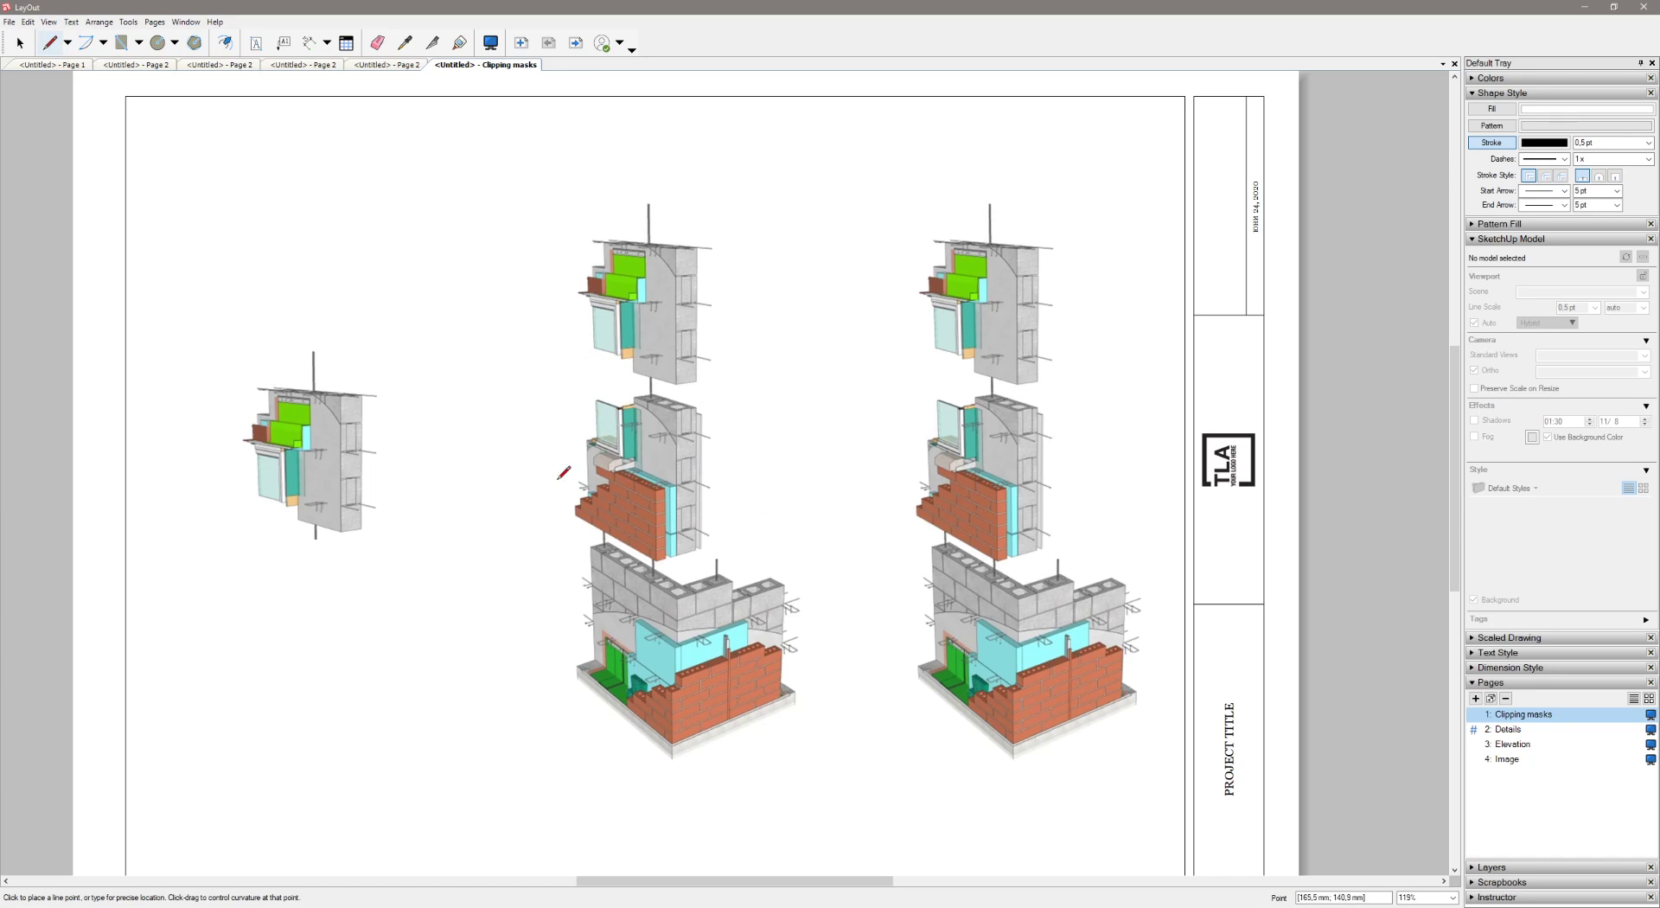
left_click(581, 364)
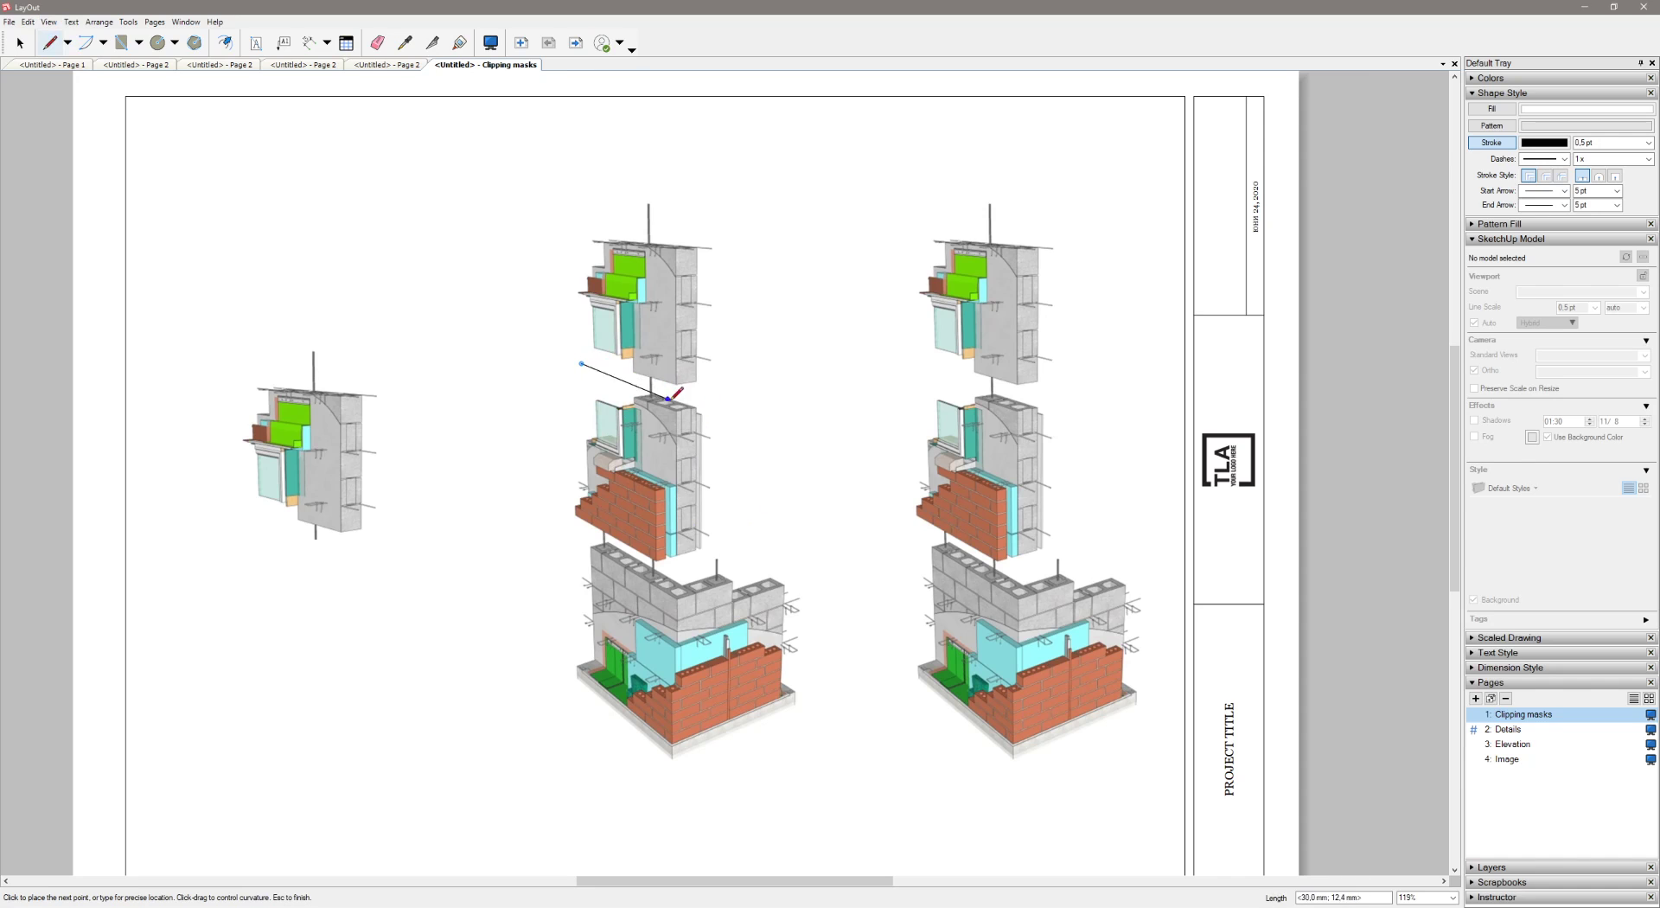
left_click(726, 404)
scroll(713, 549, "up", 3)
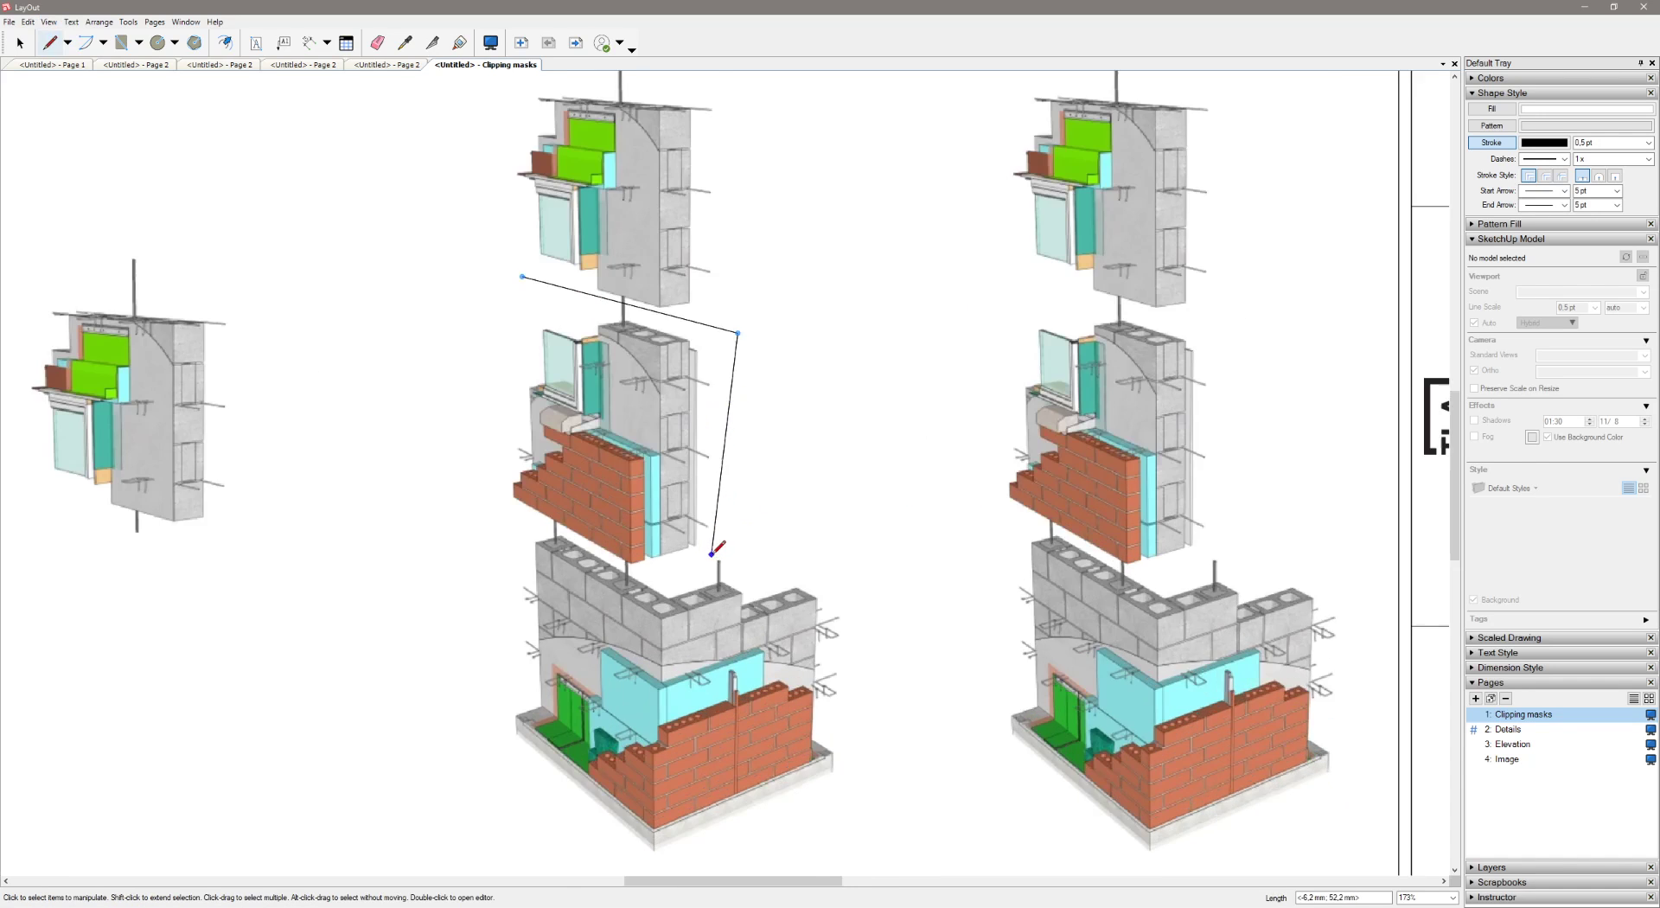
left_click(706, 549)
left_click(580, 577)
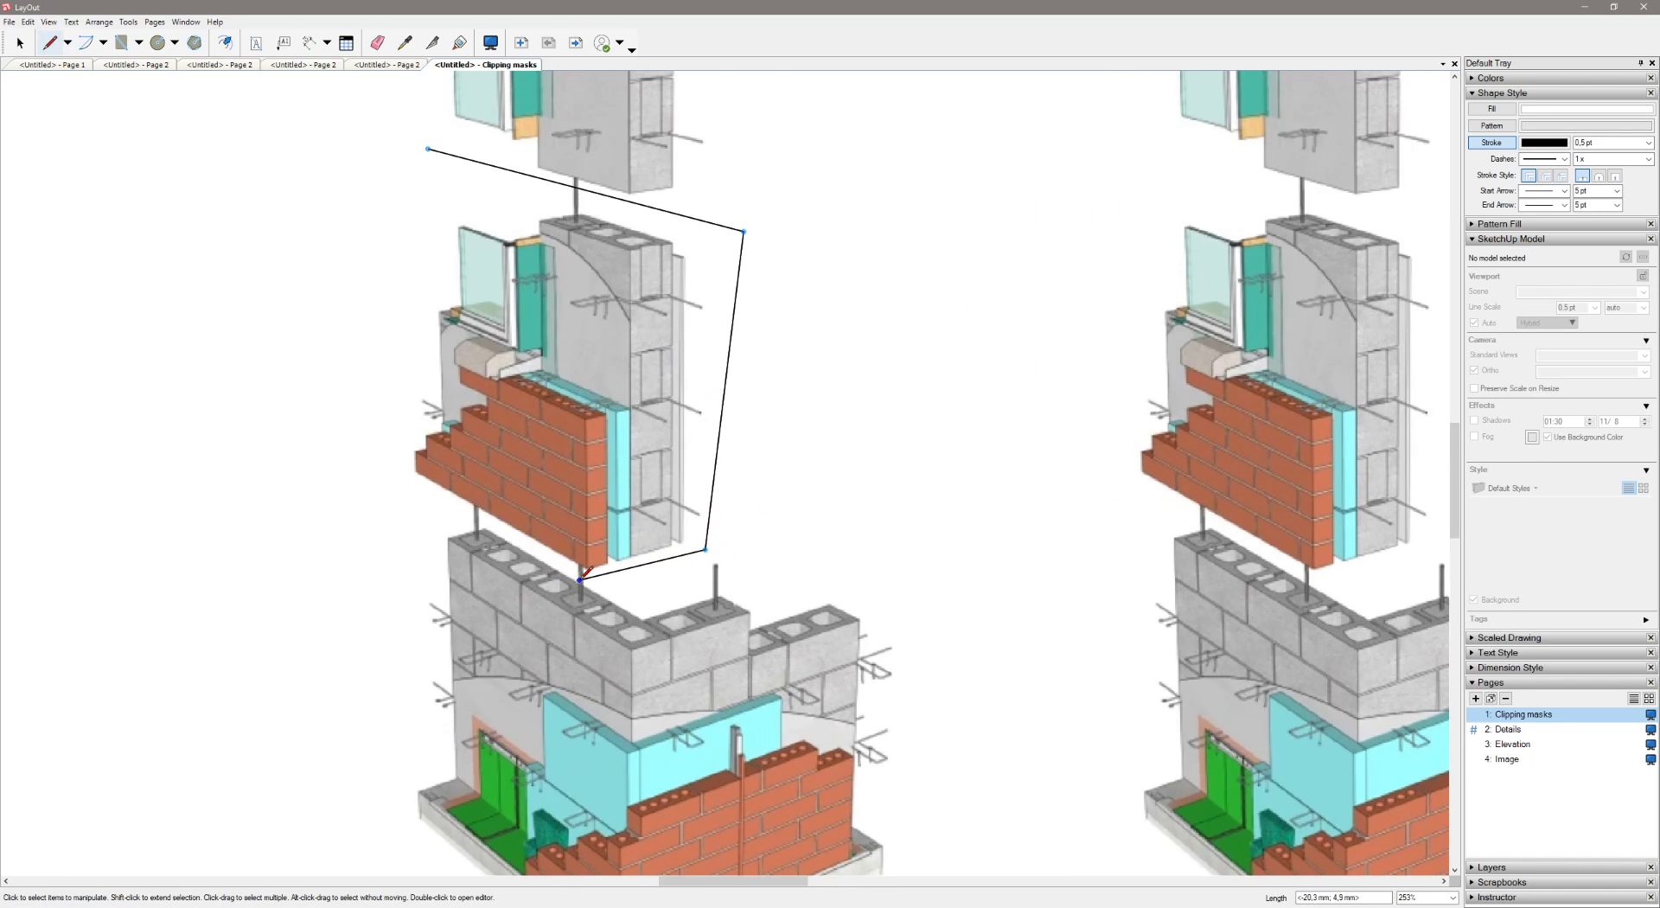
left_click(389, 473)
left_click(428, 149)
key("space")
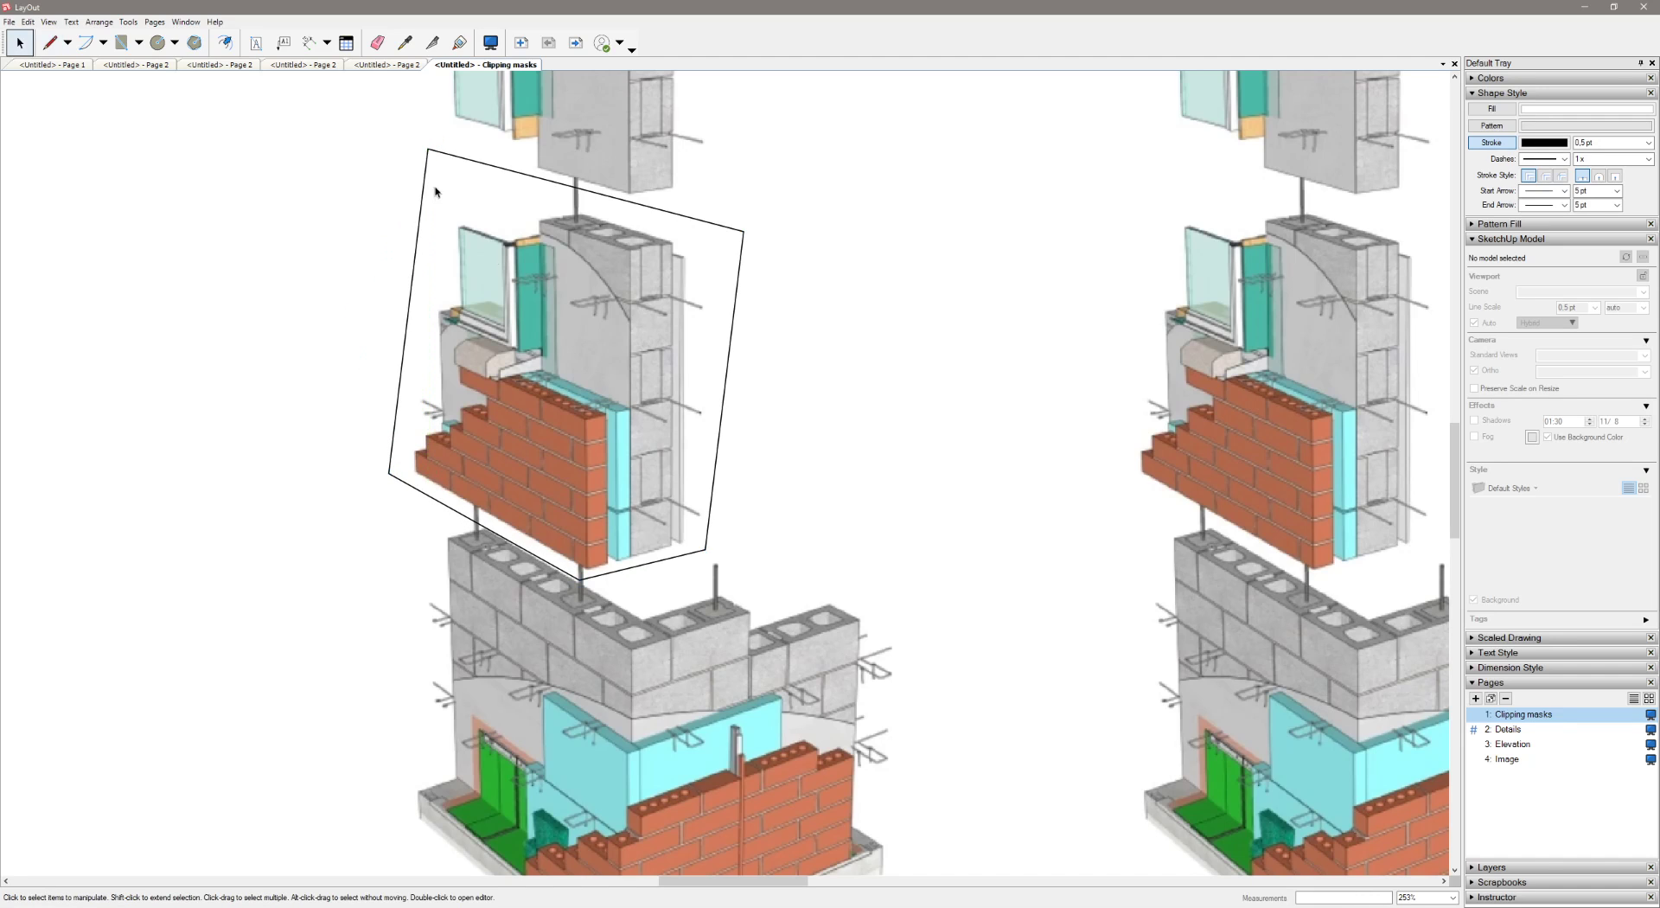
Create a clipping mask from the five-sided outline and the second model view
left_click(655, 566)
left_click(702, 658, "shift")
scroll(705, 661, "down", 6)
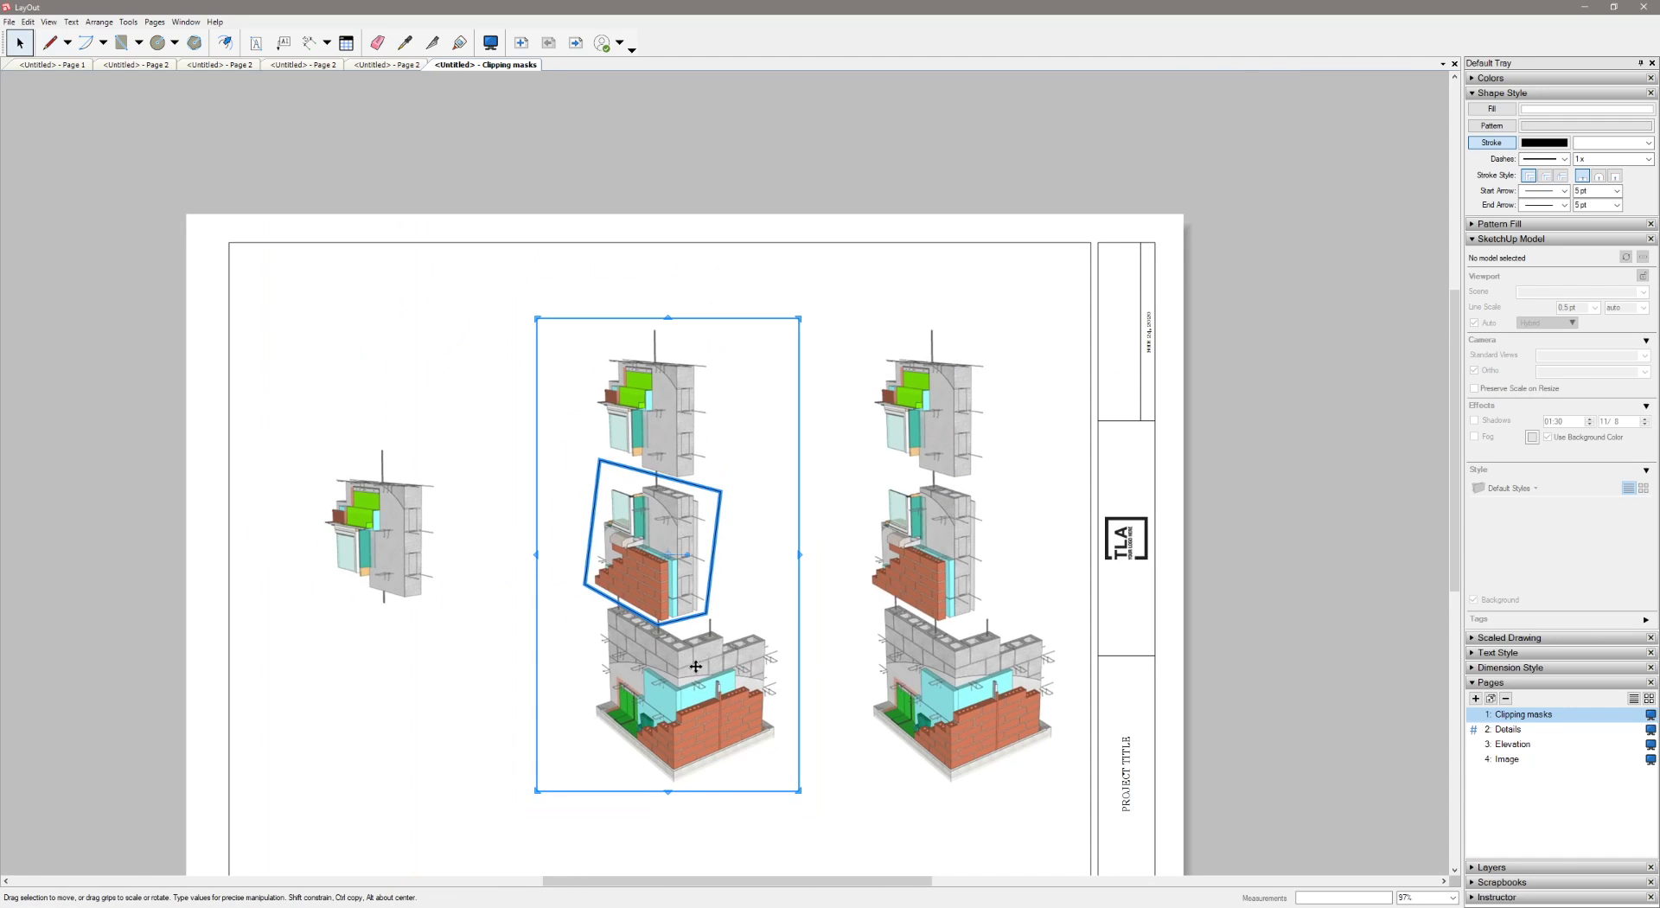
right_click(693, 666)
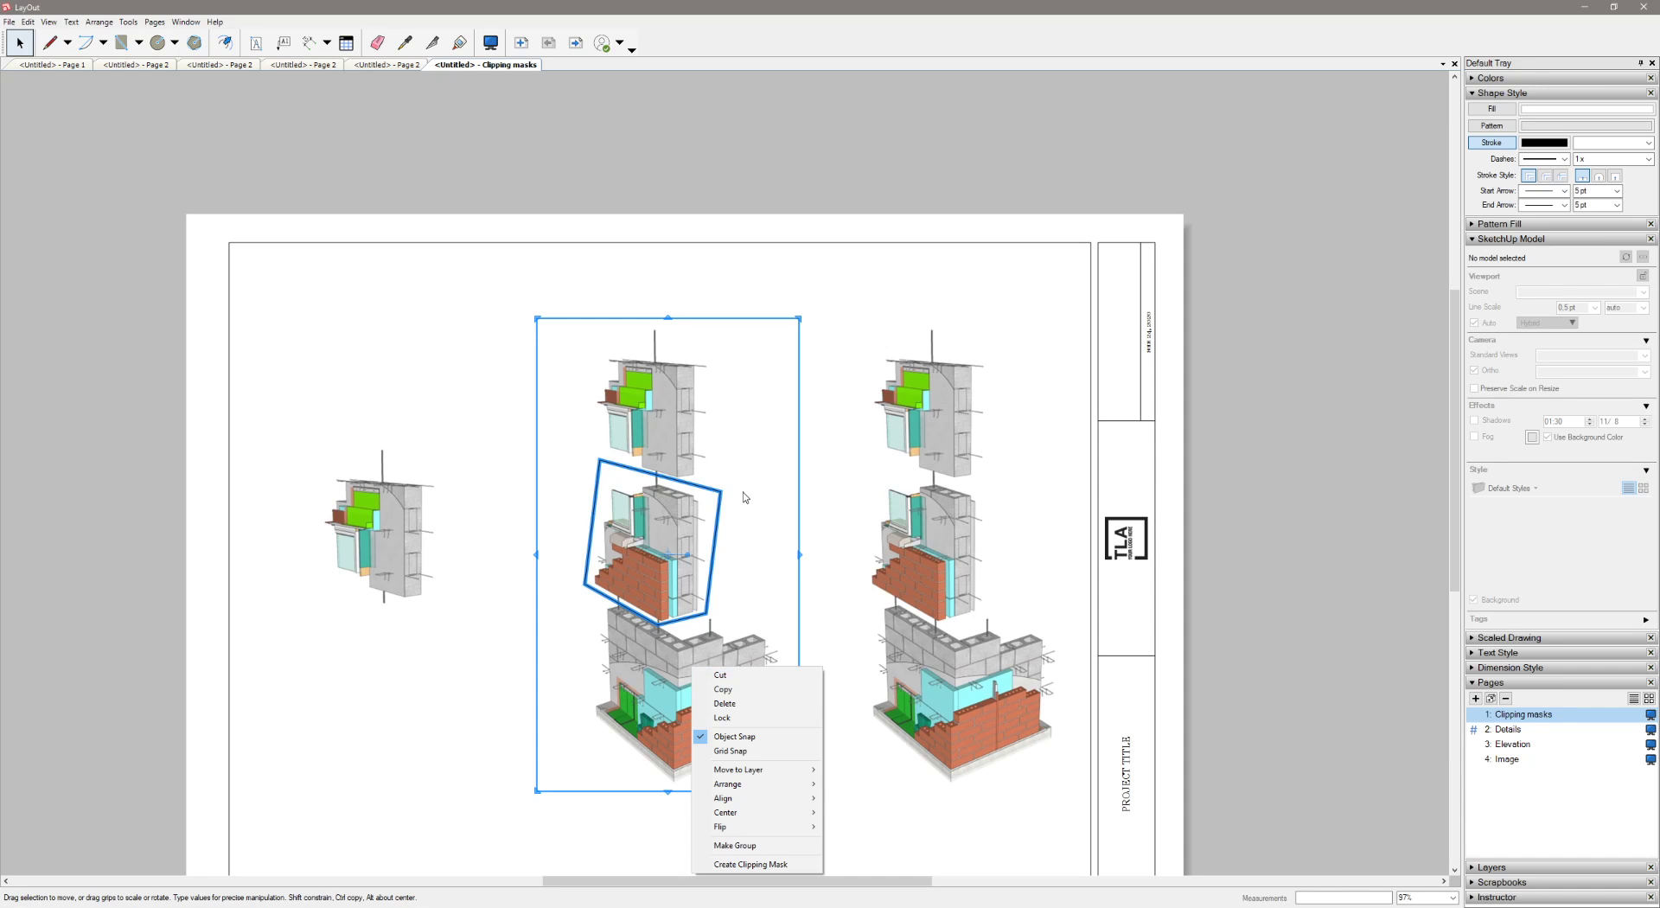
left_click(725, 865)
left_click(728, 816)
Move the five-sided masked view below the circular one and enlarge it toward the sheet's centre
left_click(680, 545)
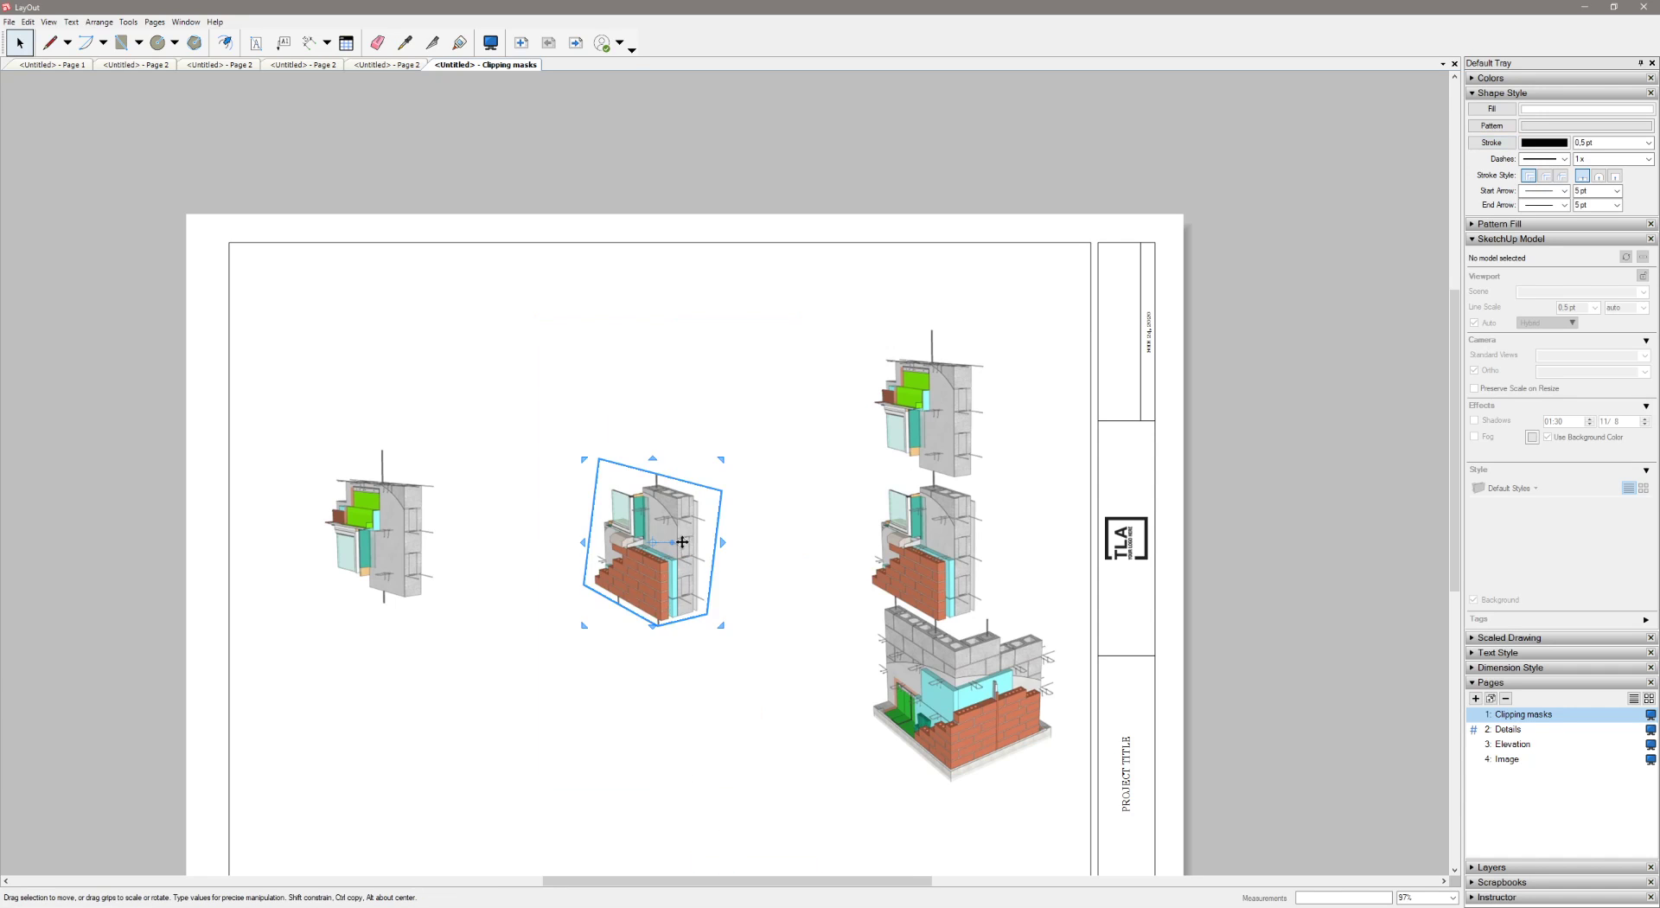
left_click_drag(681, 549, 430, 742)
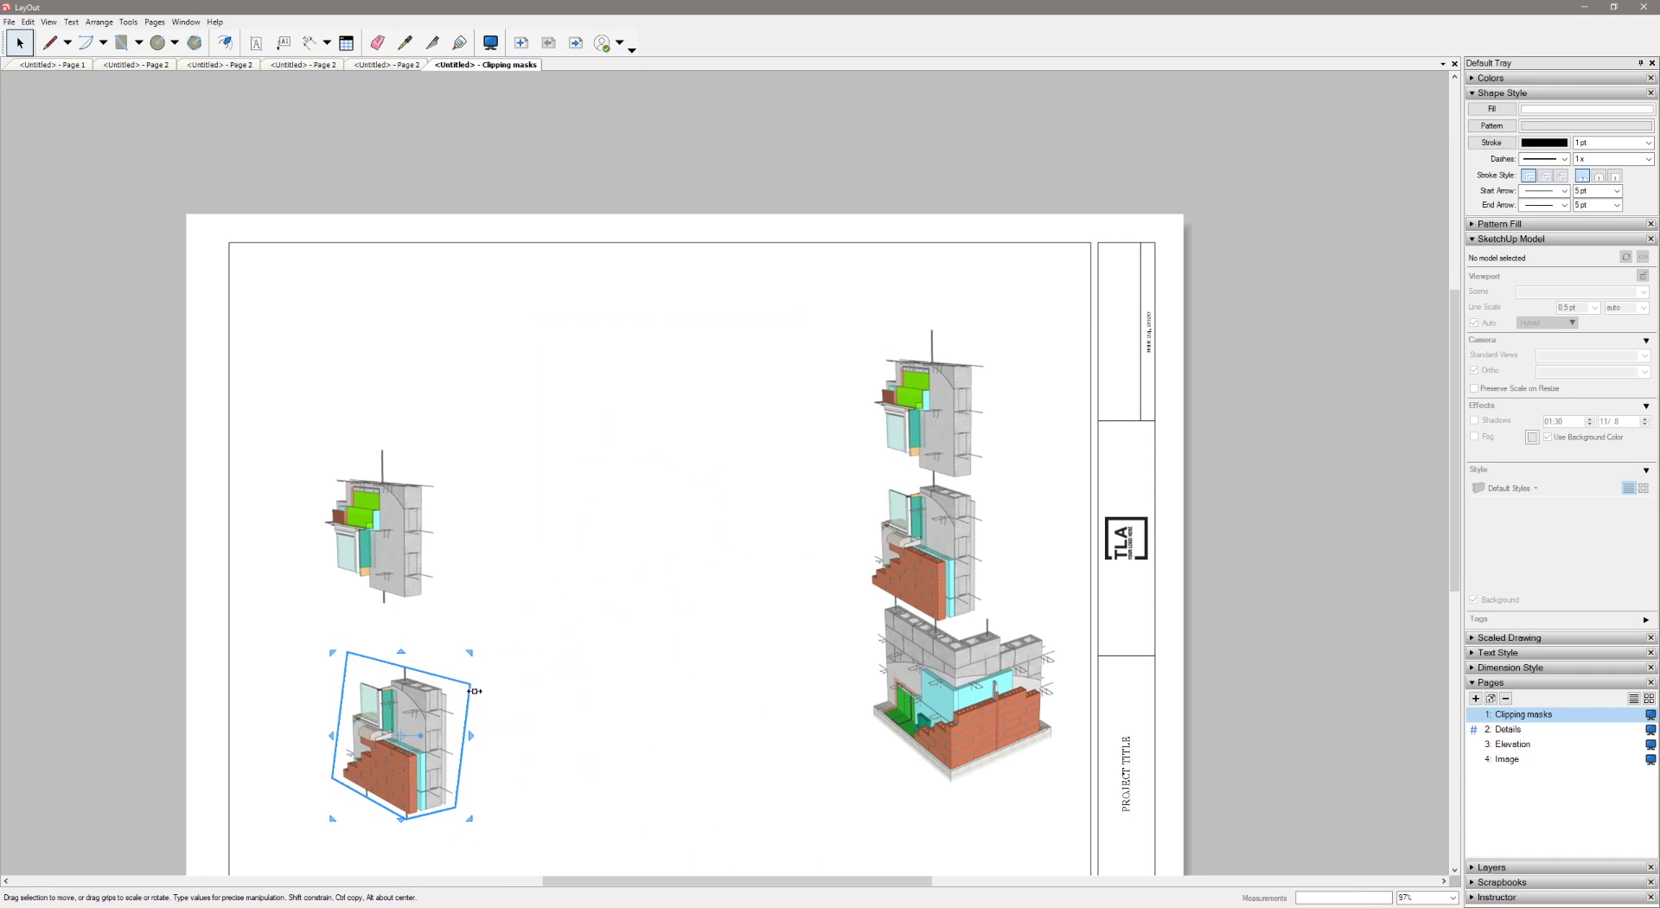
left_click_drag(470, 654, 624, 517)
left_click(675, 749)
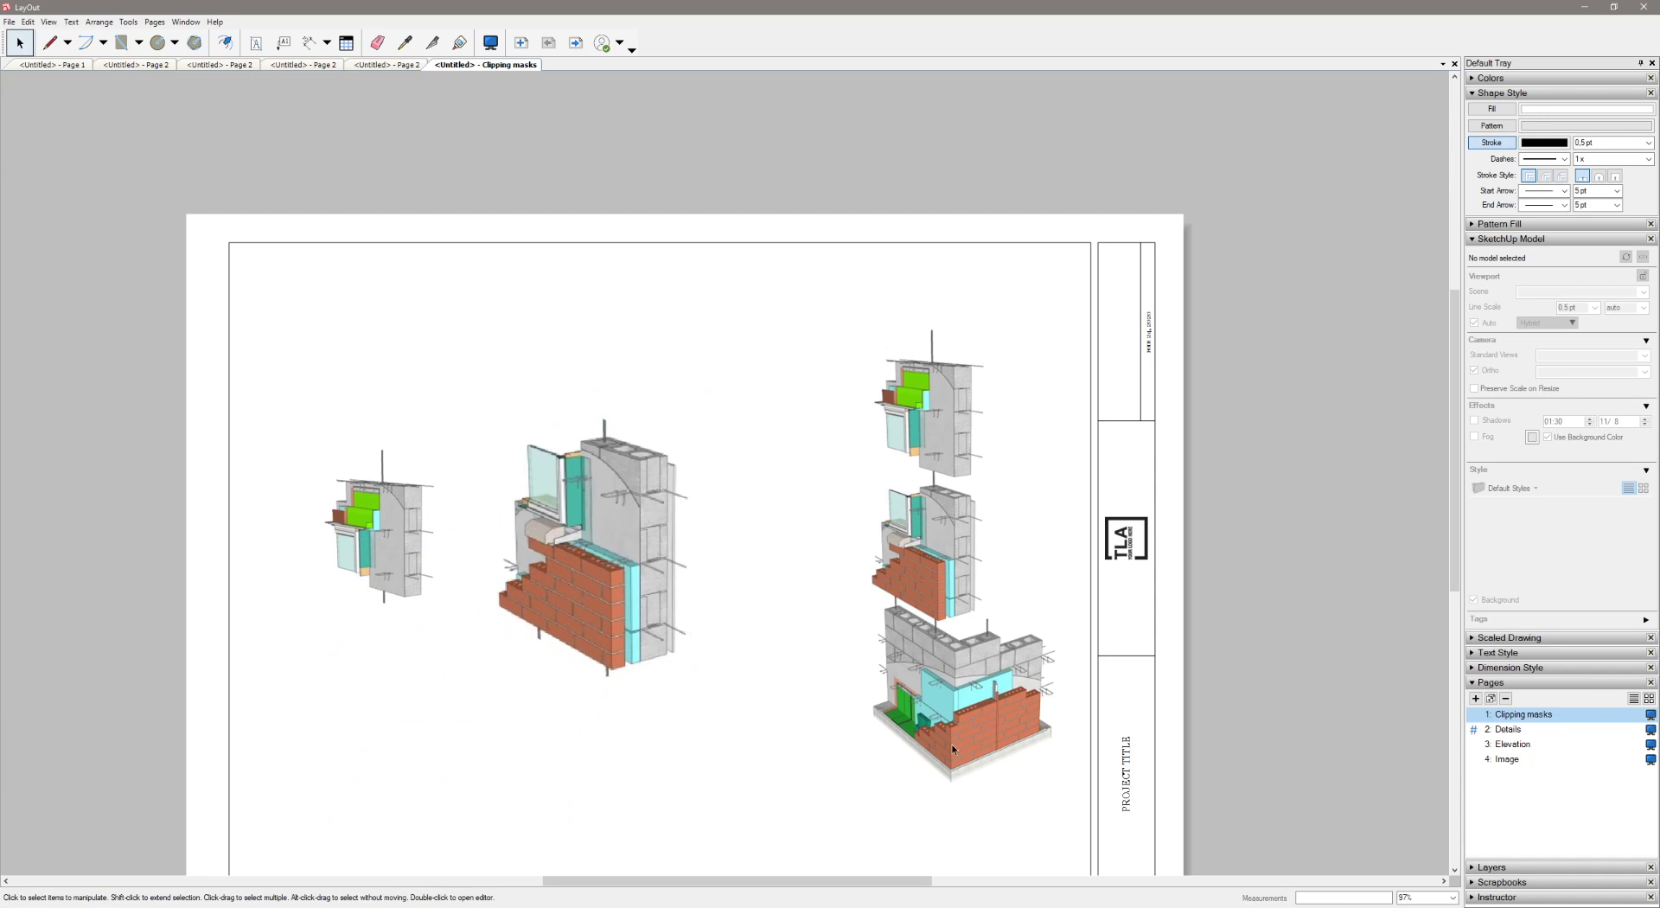
Sketch a closed freehand loop around the brick corner at the base of the remaining full model view
left_click(955, 681)
scroll(955, 681, "up", 3)
left_click(68, 42)
left_click(69, 87)
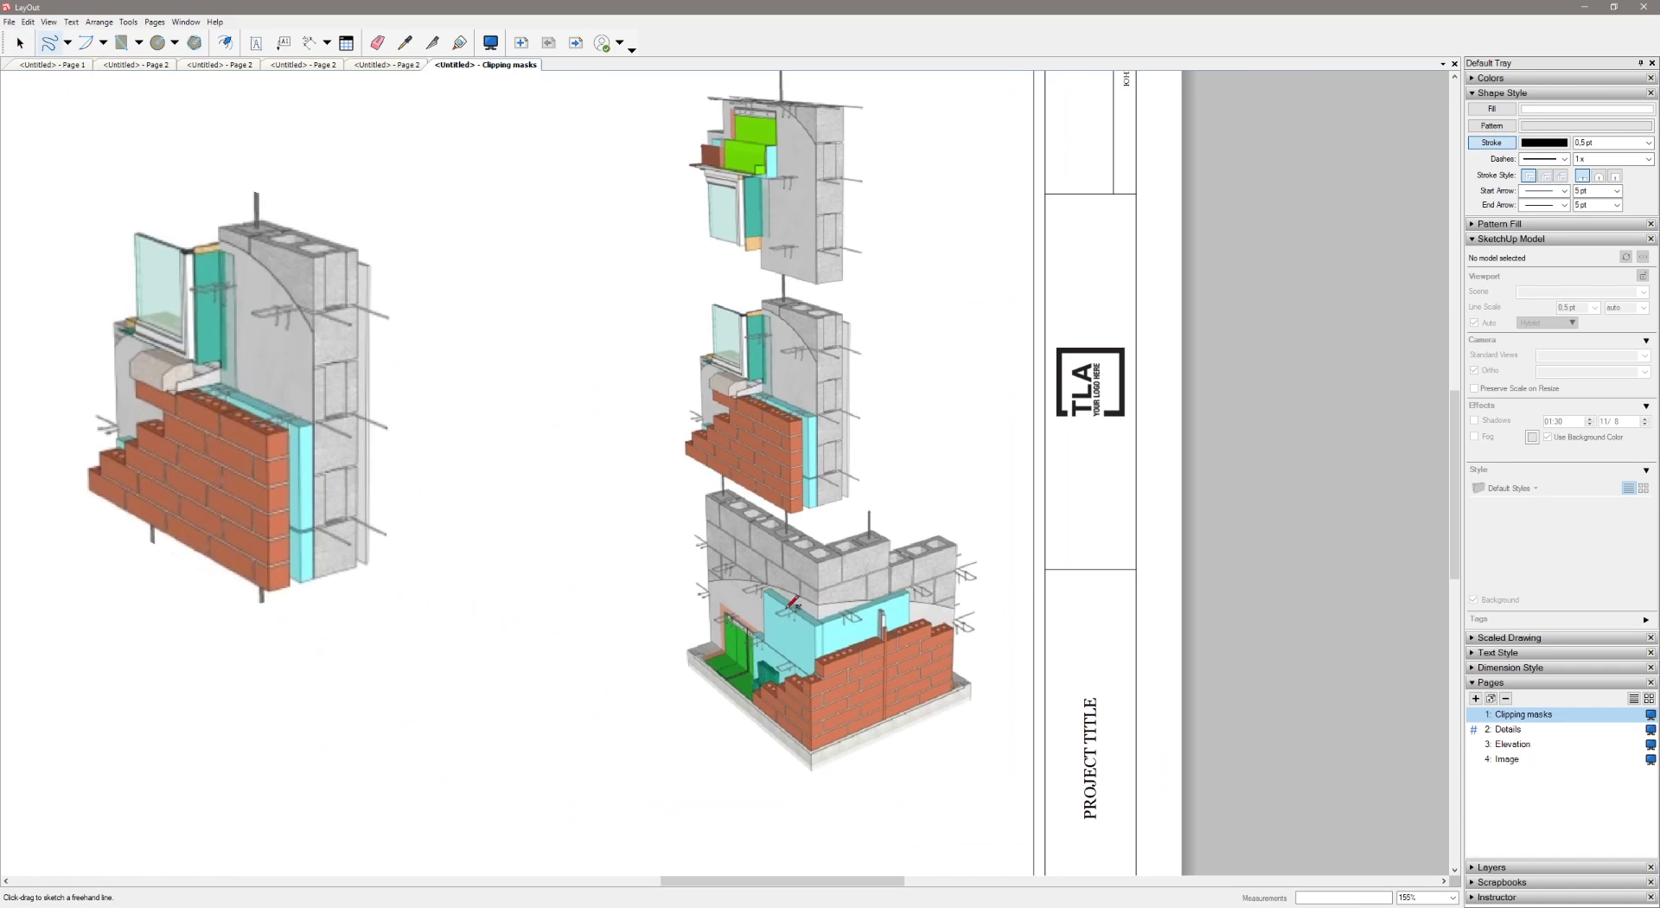
left_click_drag(796, 582, 729, 570)
mouse_move(711, 638)
left_mouse_down()
mouse_move(747, 731)
mouse_move(863, 755)
left_mouse_up()
left_click_drag(954, 621, 885, 584)
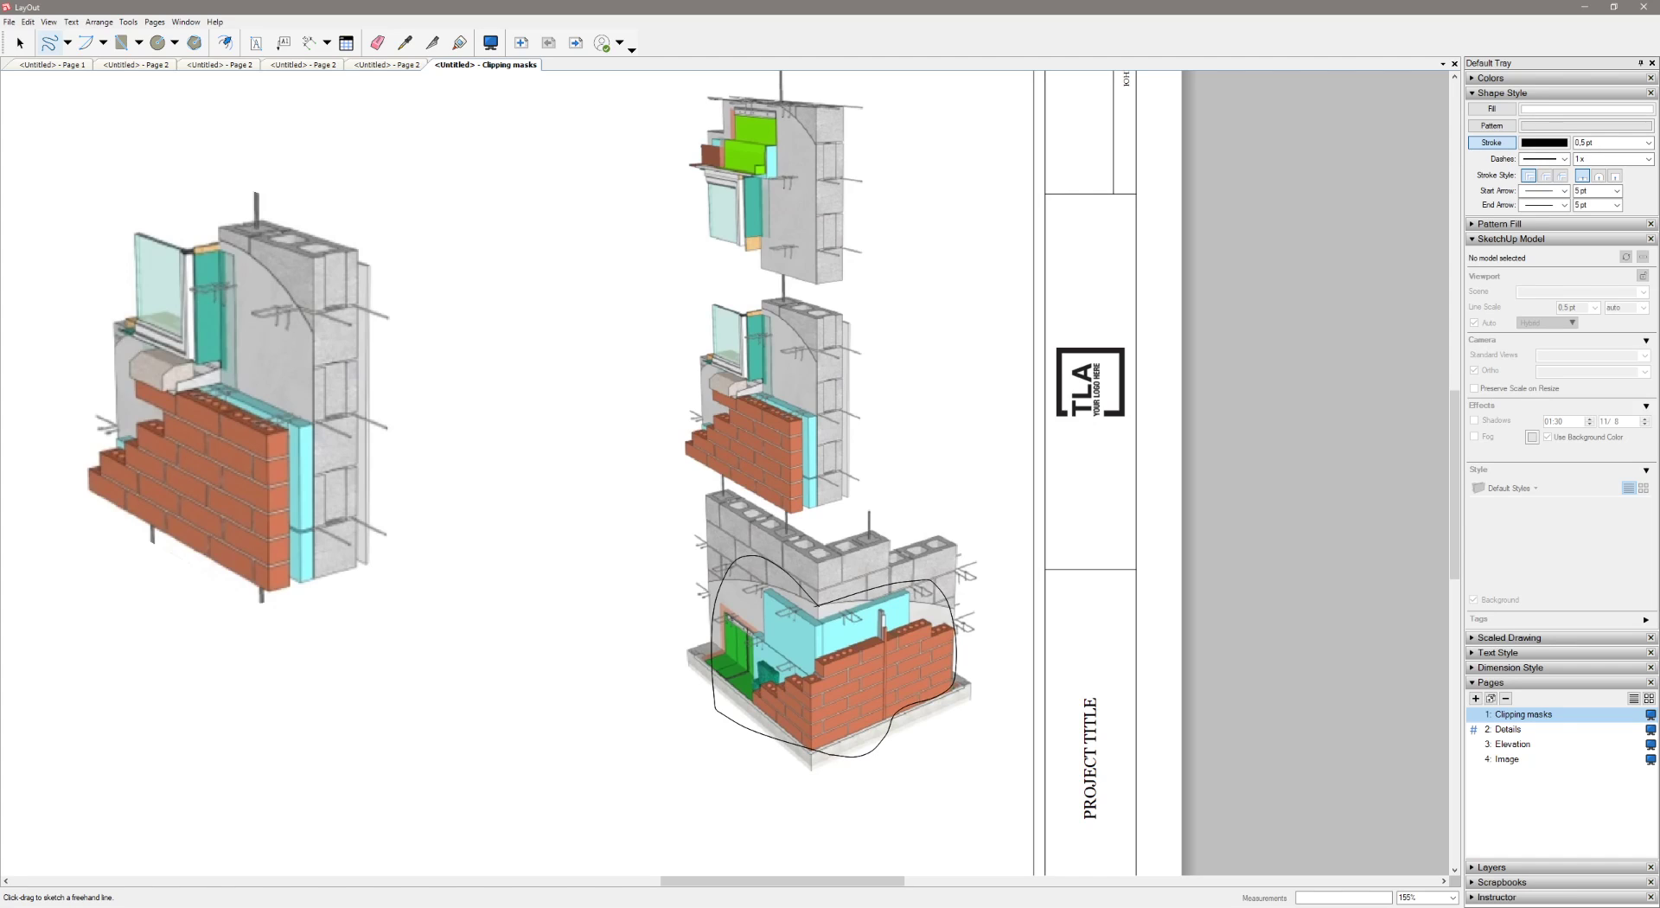
key("space")
Create a clipping mask from the freehand loop and the full model view behind it
left_click(852, 594)
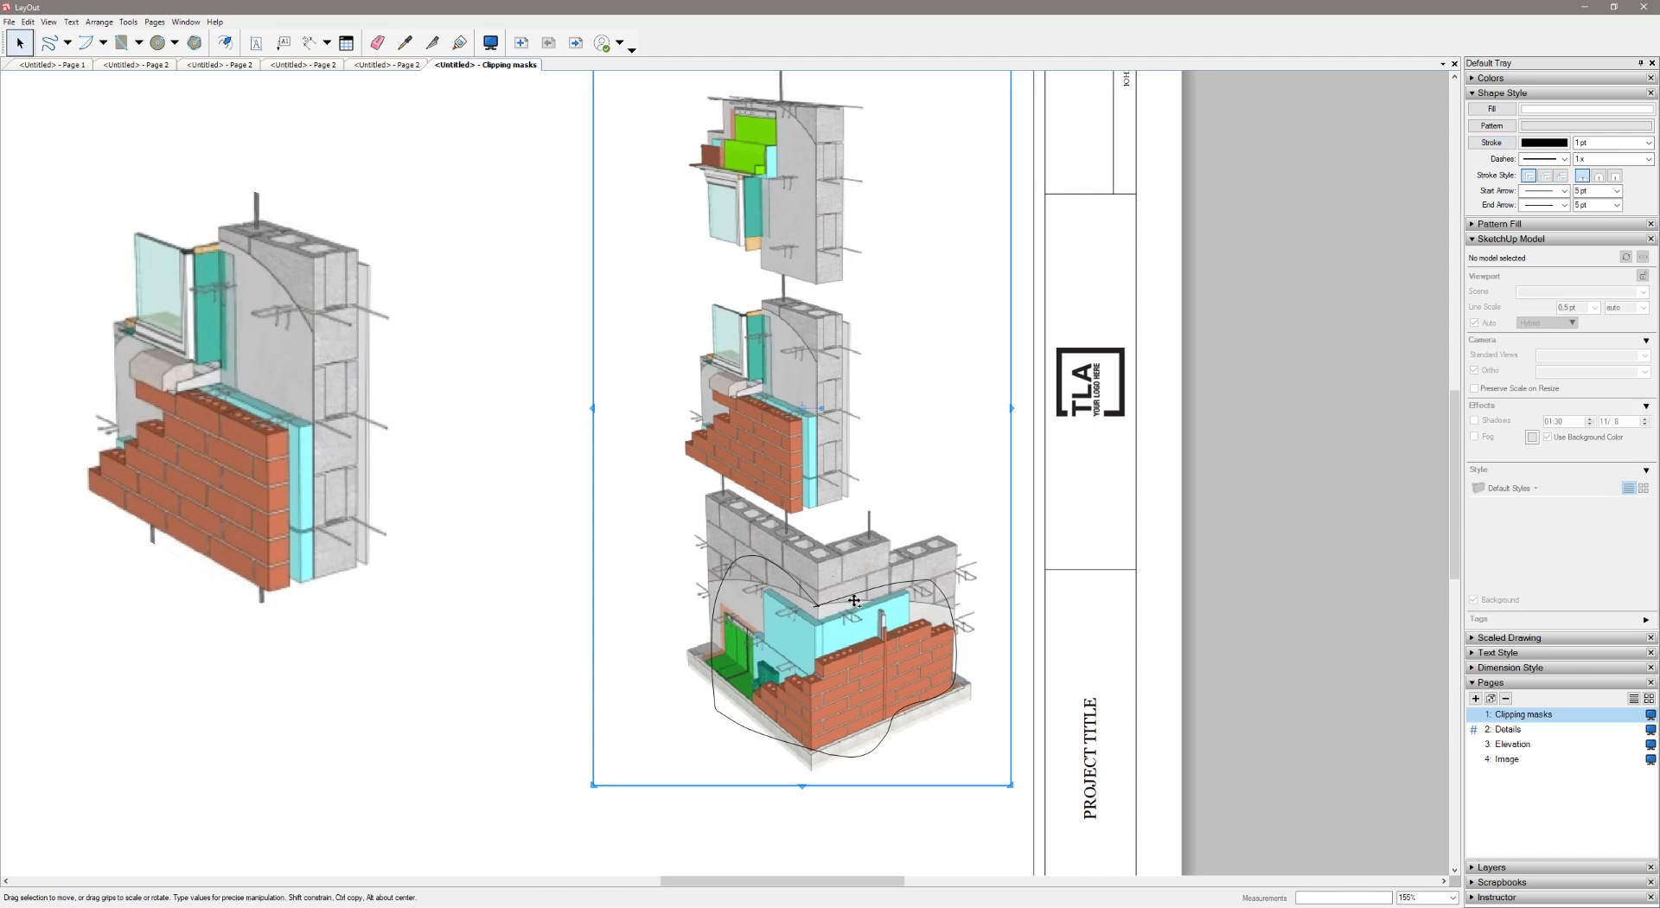
left_click(856, 597)
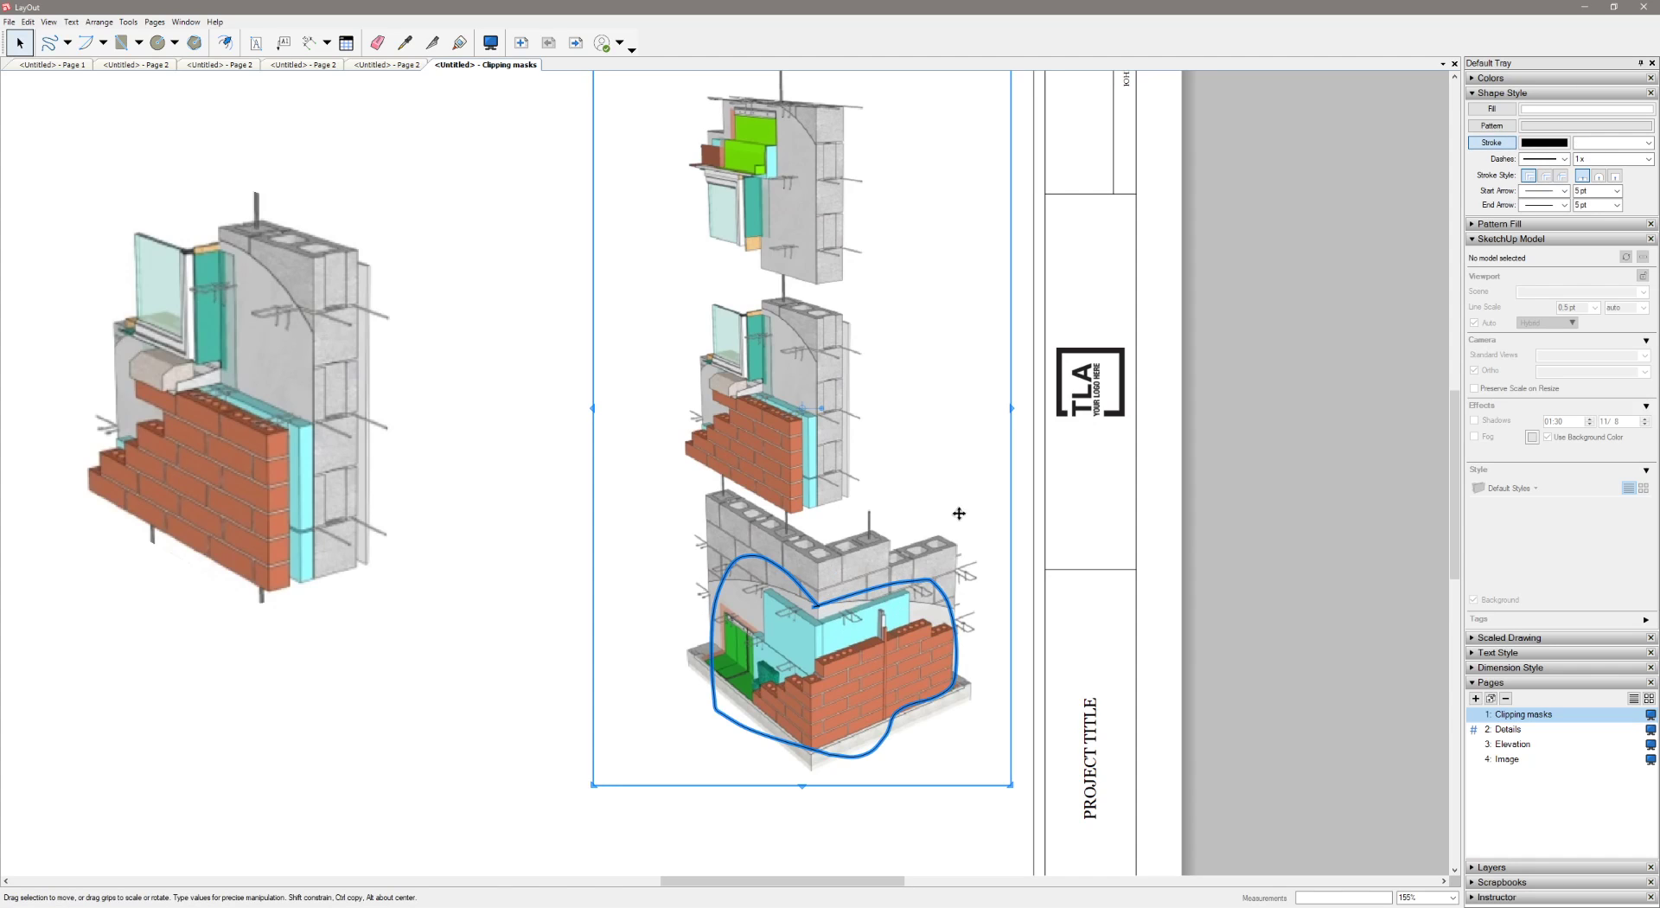
left_click(549, 730)
left_click(774, 567)
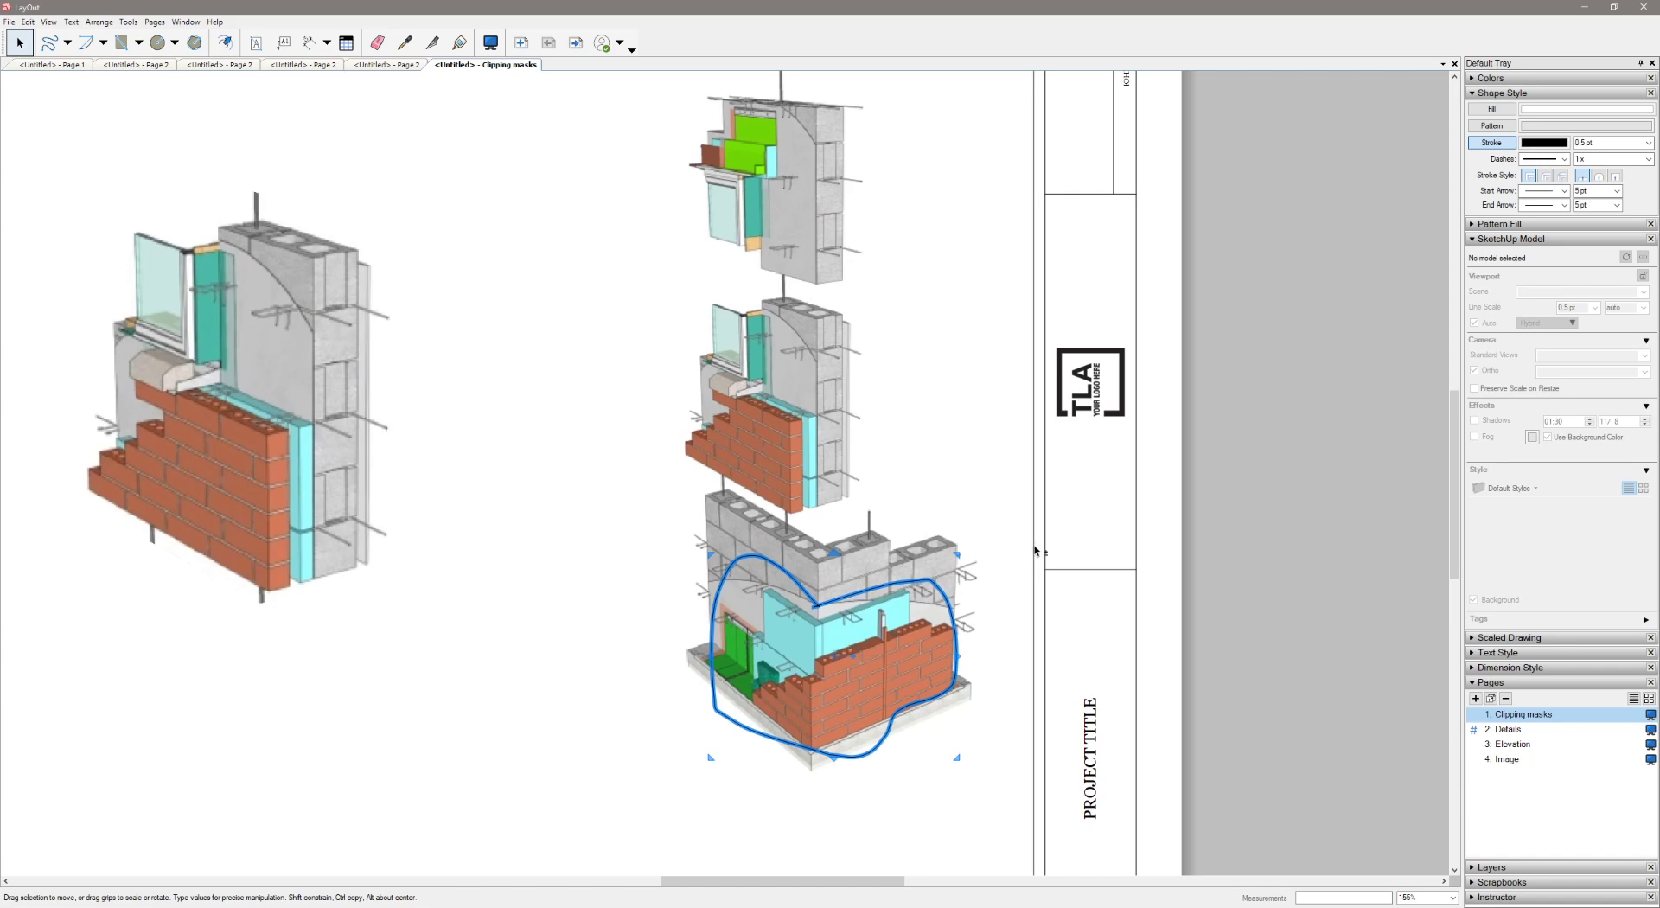
left_click(795, 436, "shift")
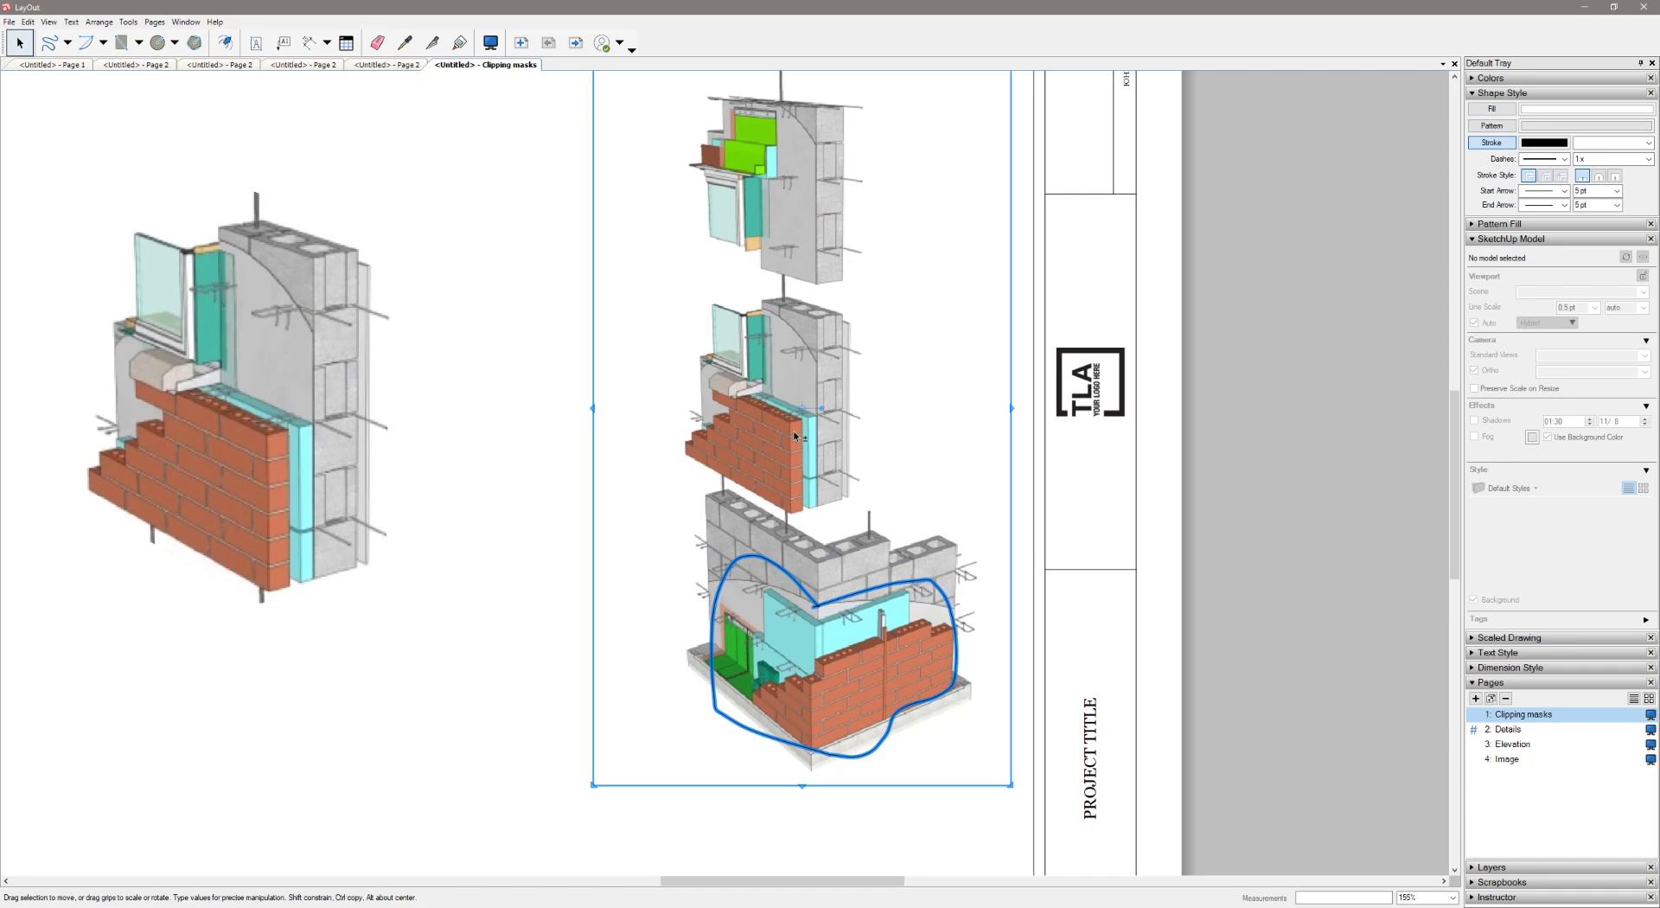
right_click(893, 368)
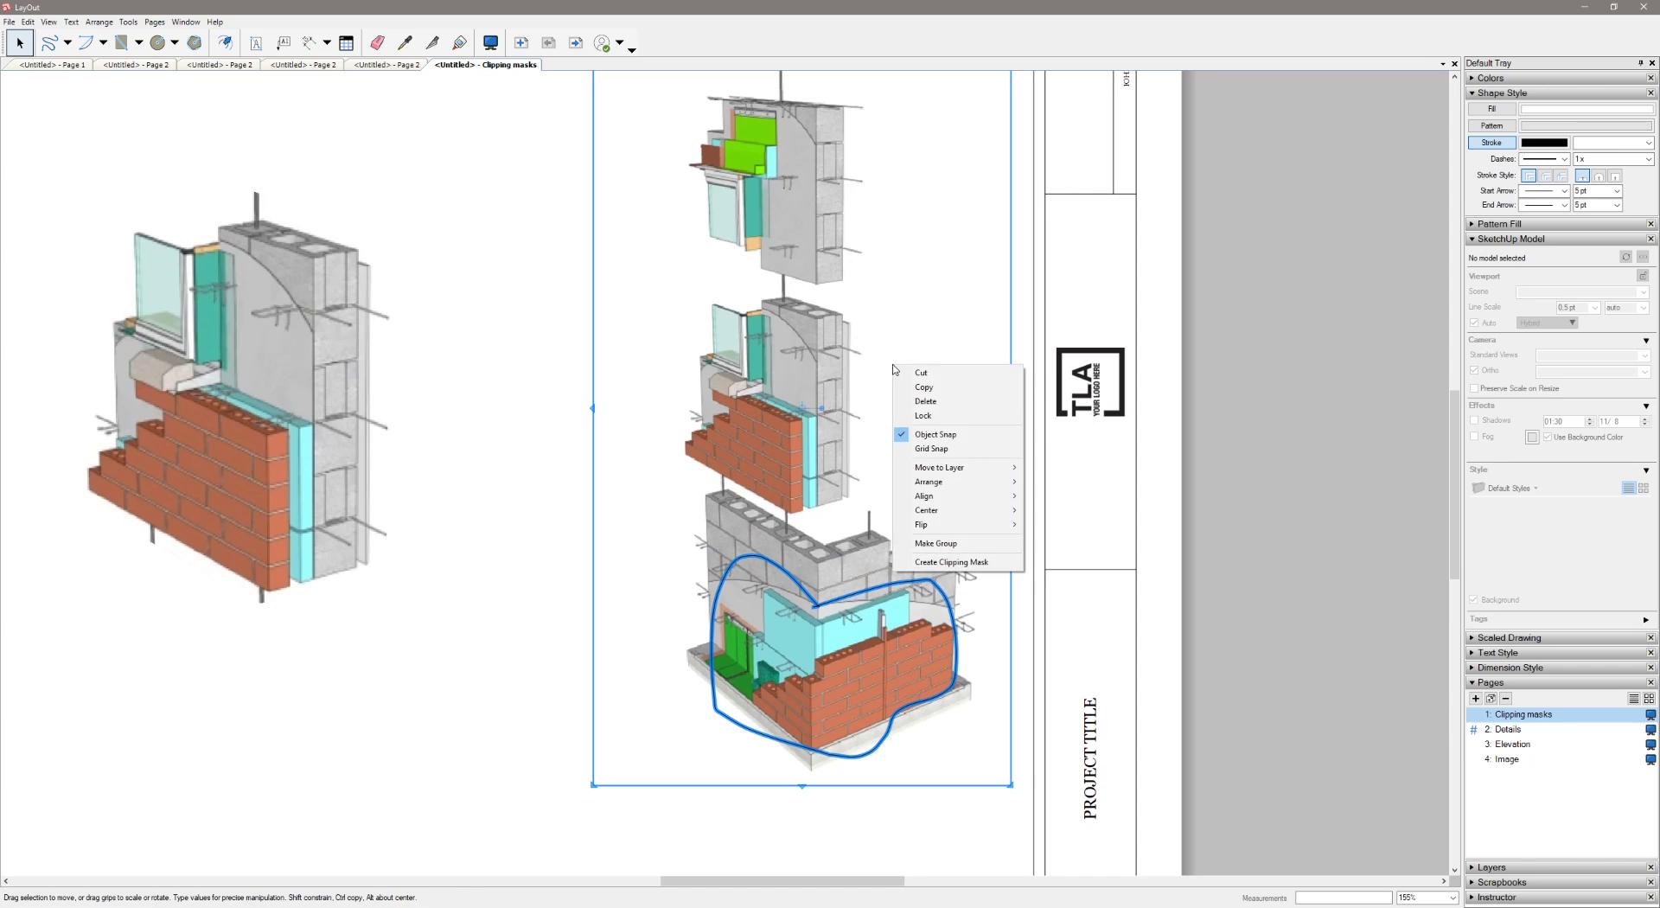
left_click(966, 564)
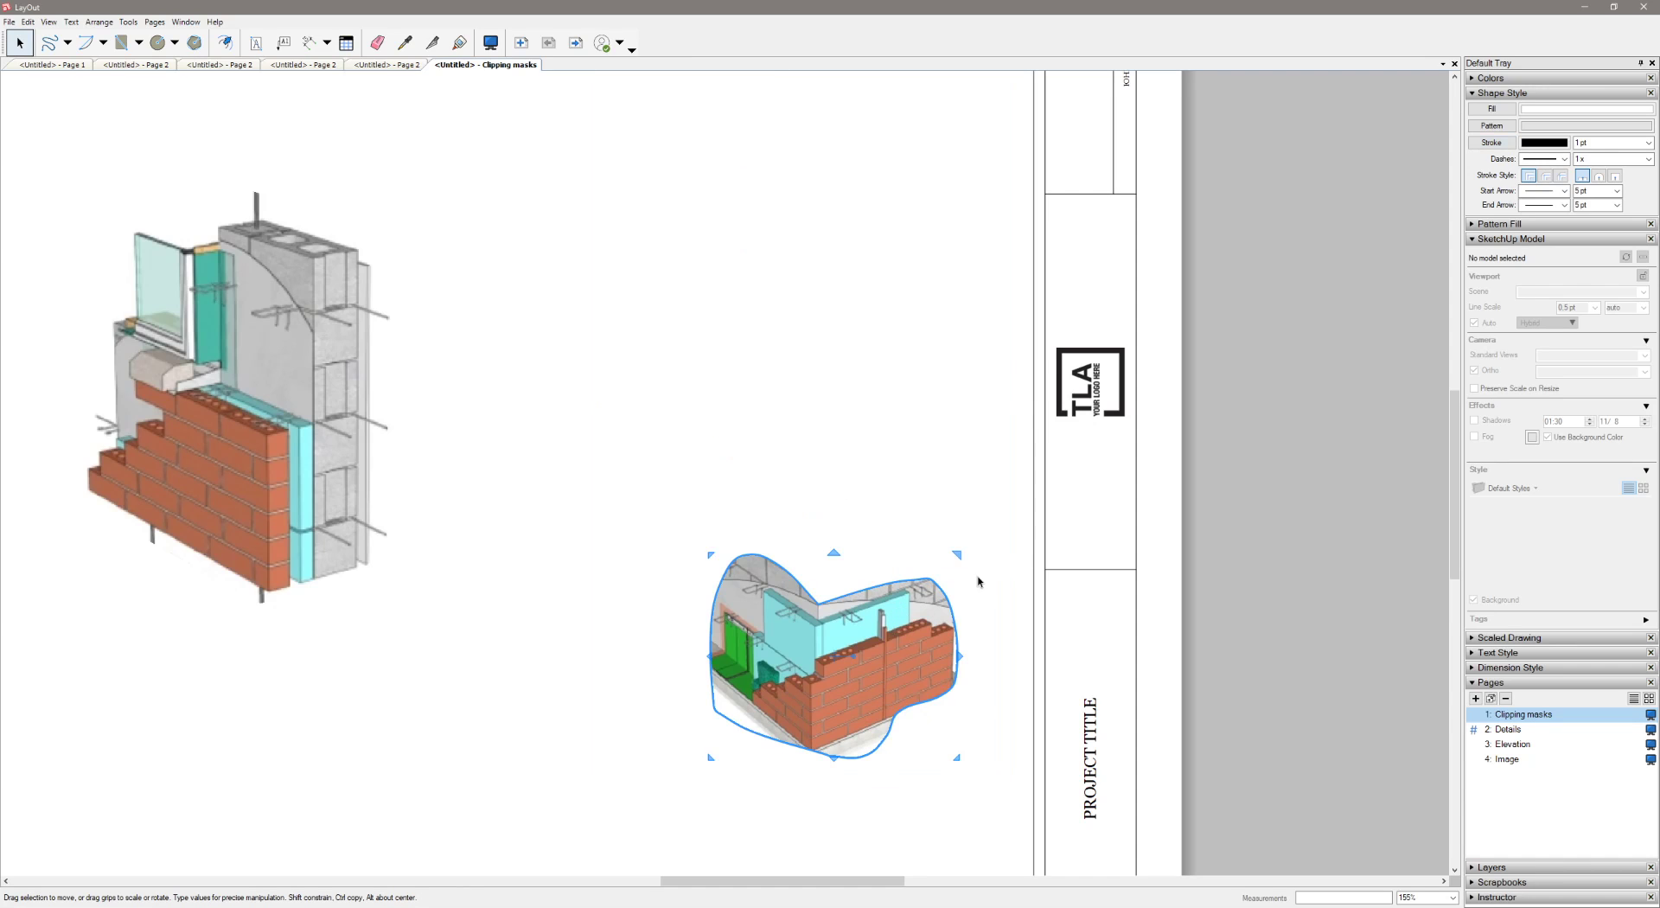
Enlarge the freehand-masked brick corner view by scaling it up and to the left
left_click_drag(710, 553, 525, 403)
left_click(846, 374)
scroll(657, 428, "down", 3)
Move the circular masked view to the upper-left corner of the sheet's border
left_click(670, 506)
left_click(411, 431)
left_click_drag(257, 411, 210, 316)
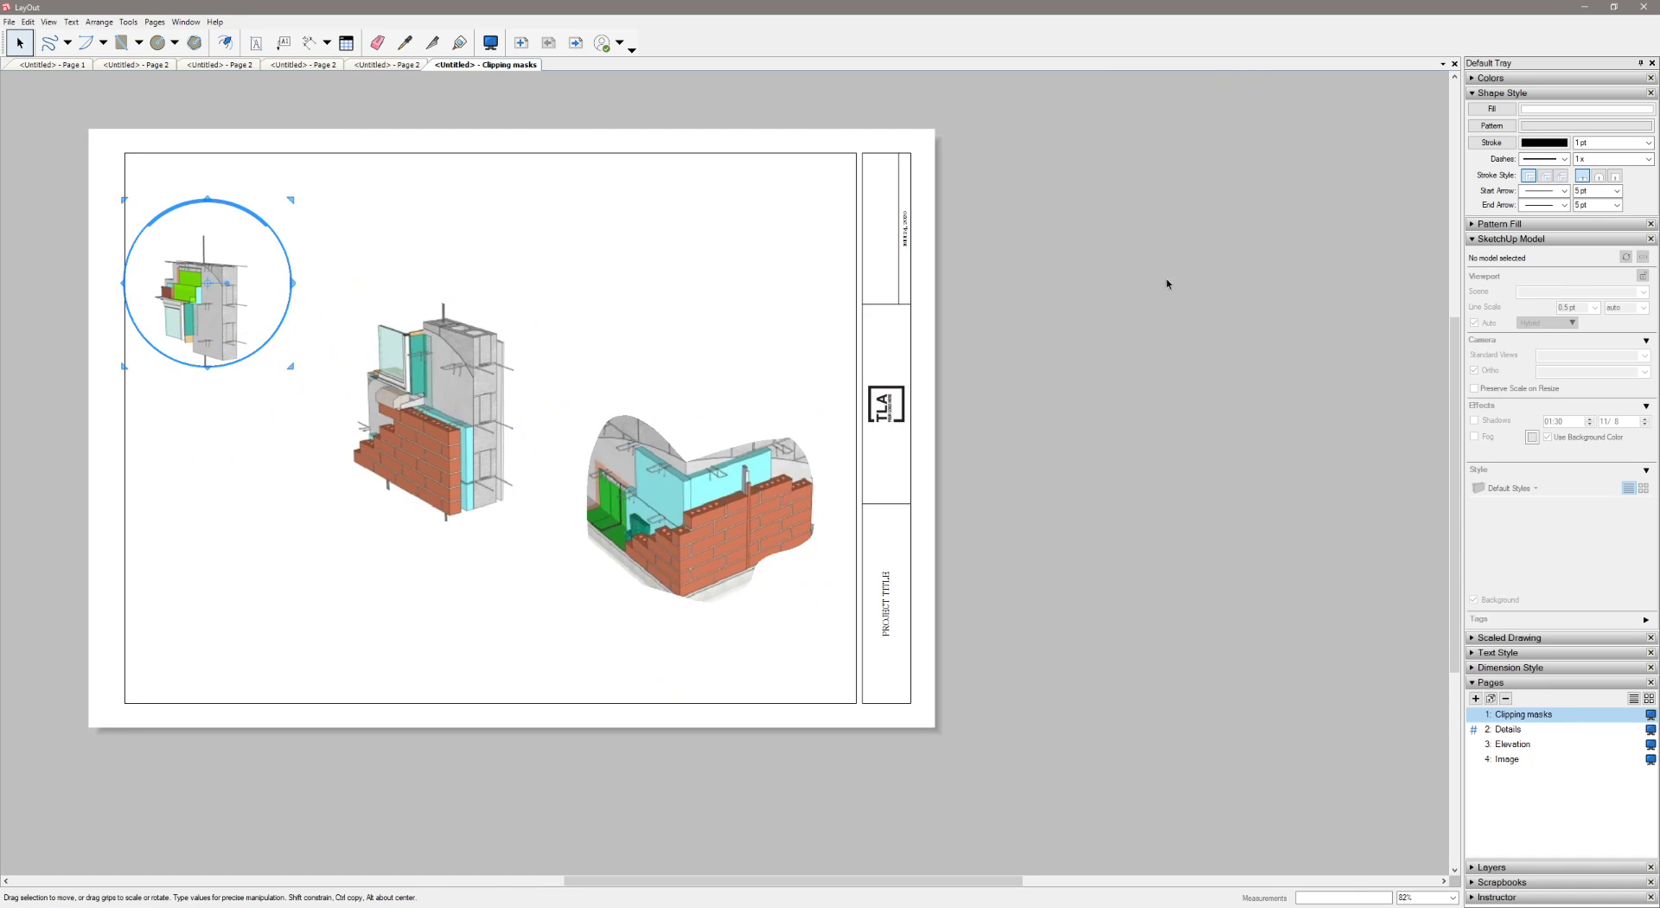
left_click(459, 249)
Apply a dashed line style to the outline of the freehand-masked brick corner view
left_click(483, 461)
left_click(759, 541)
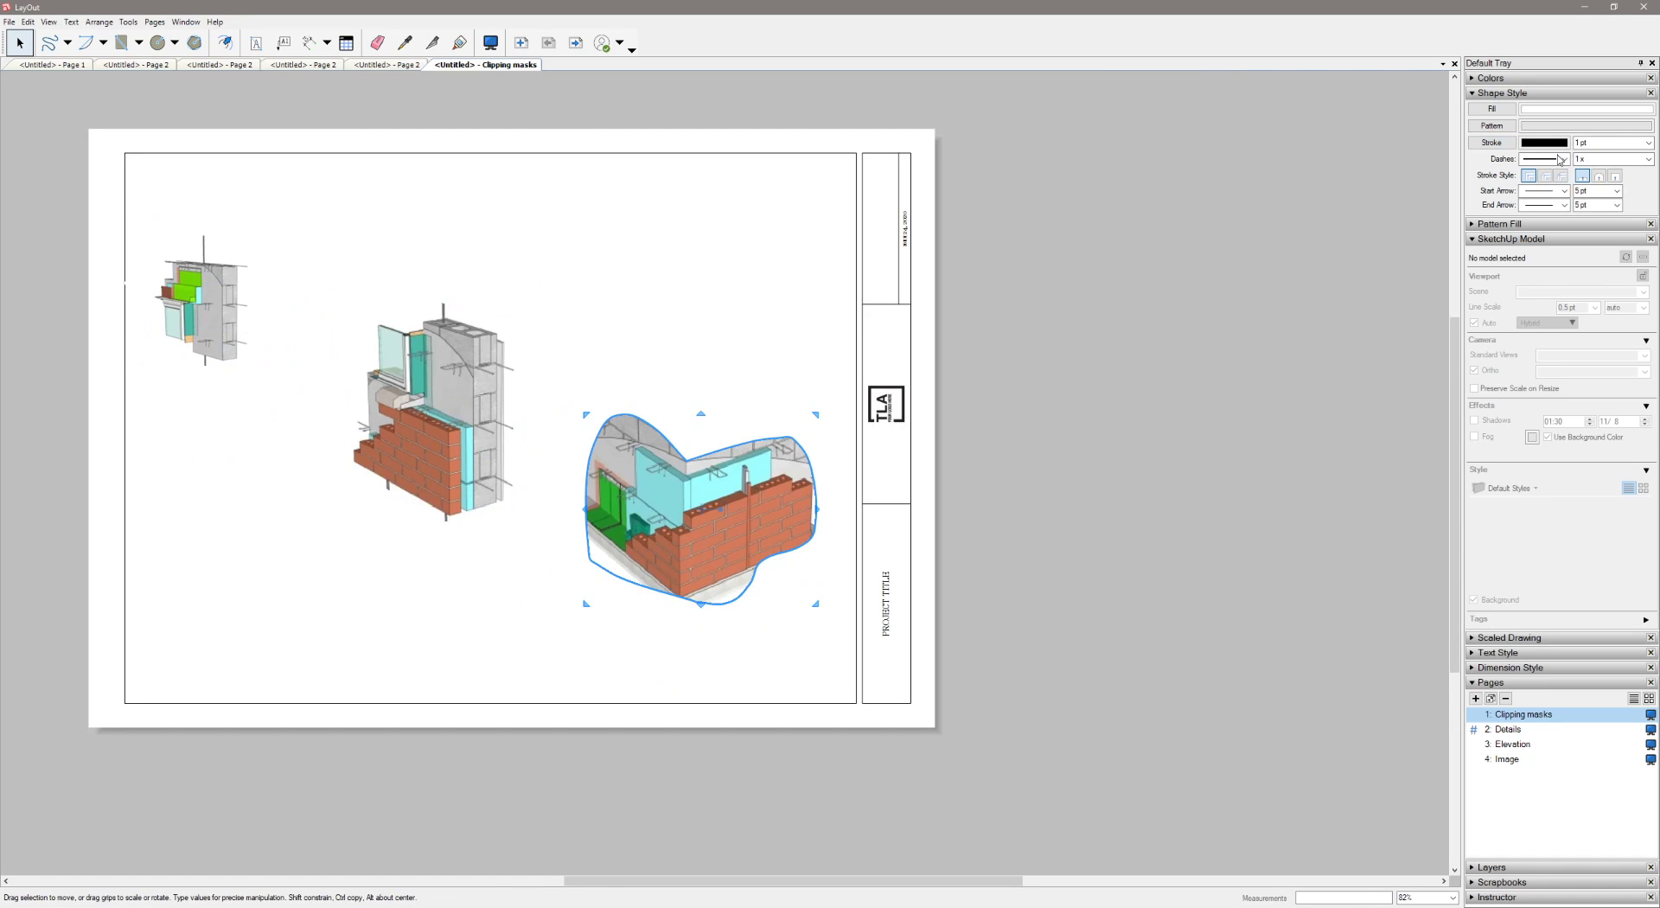
left_click(1559, 158)
left_click(1540, 165)
left_click(719, 368)
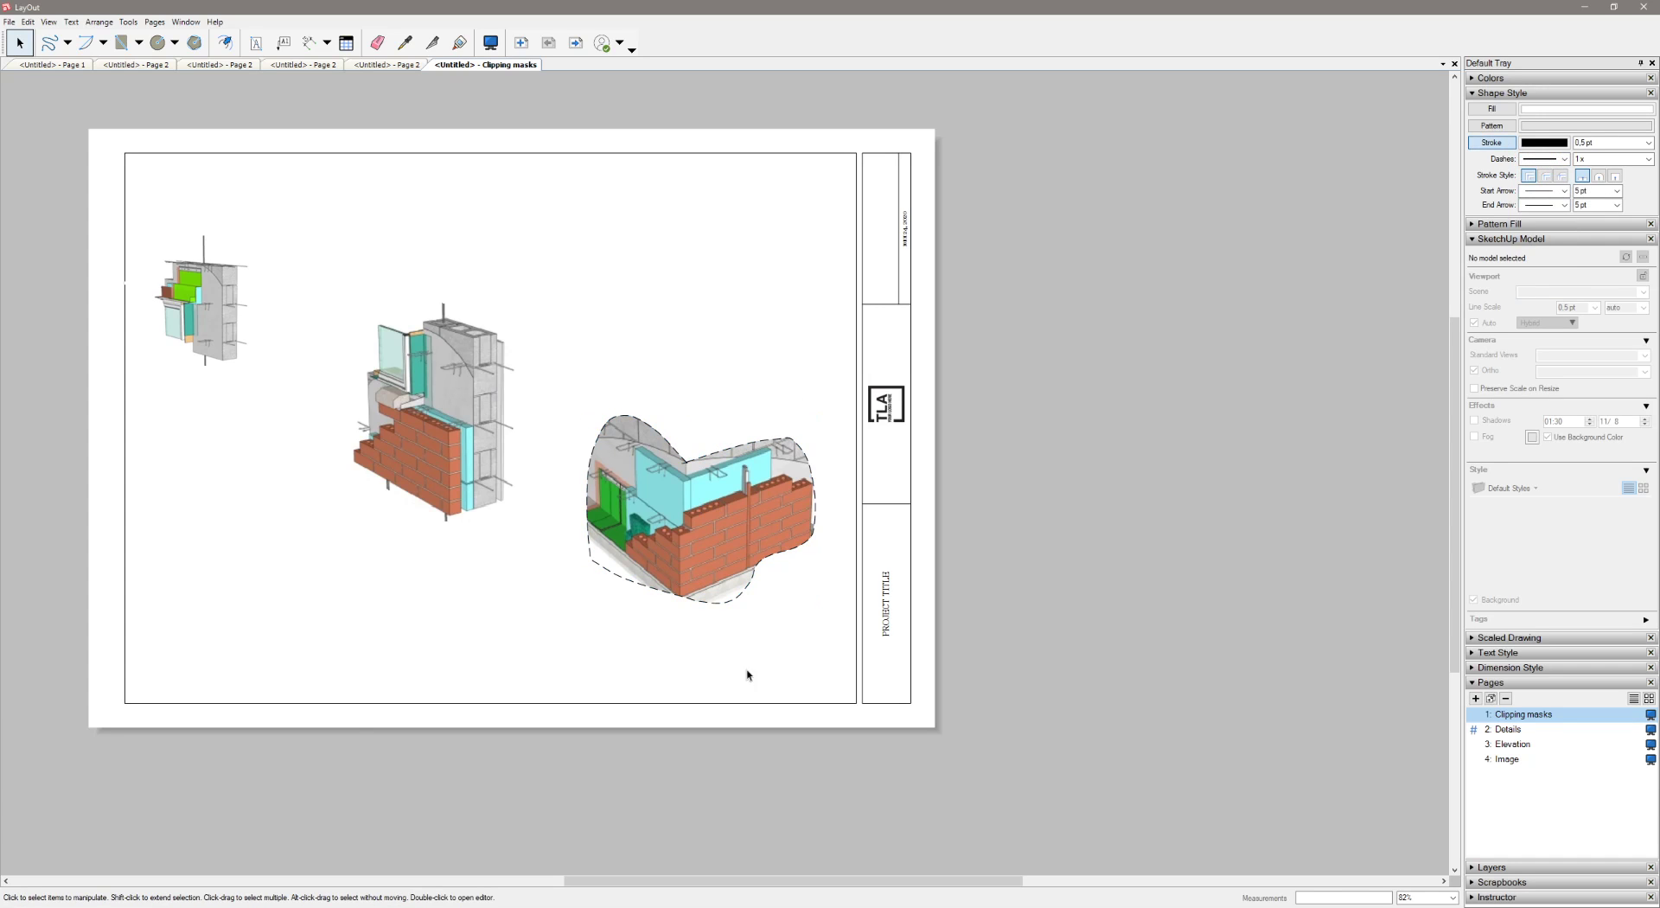
Apply a dotted line style to the outline of the five-sided masked view
left_click(367, 394)
left_click(1544, 159)
left_click(1551, 193)
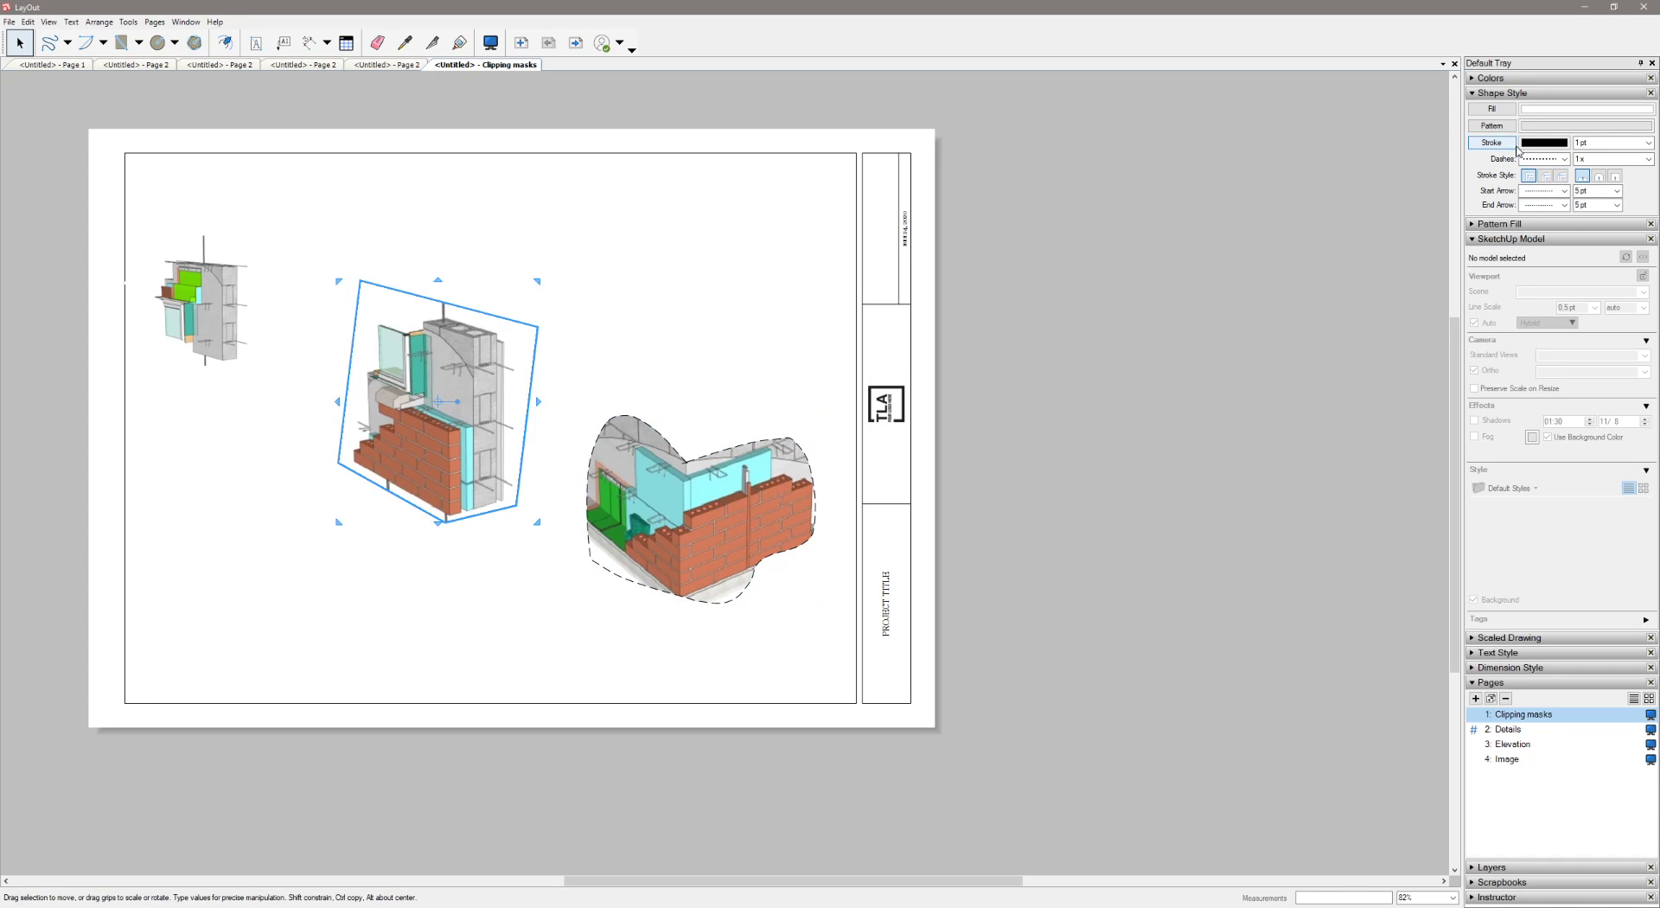
left_click(711, 316)
left_click(438, 373)
left_click(553, 316)
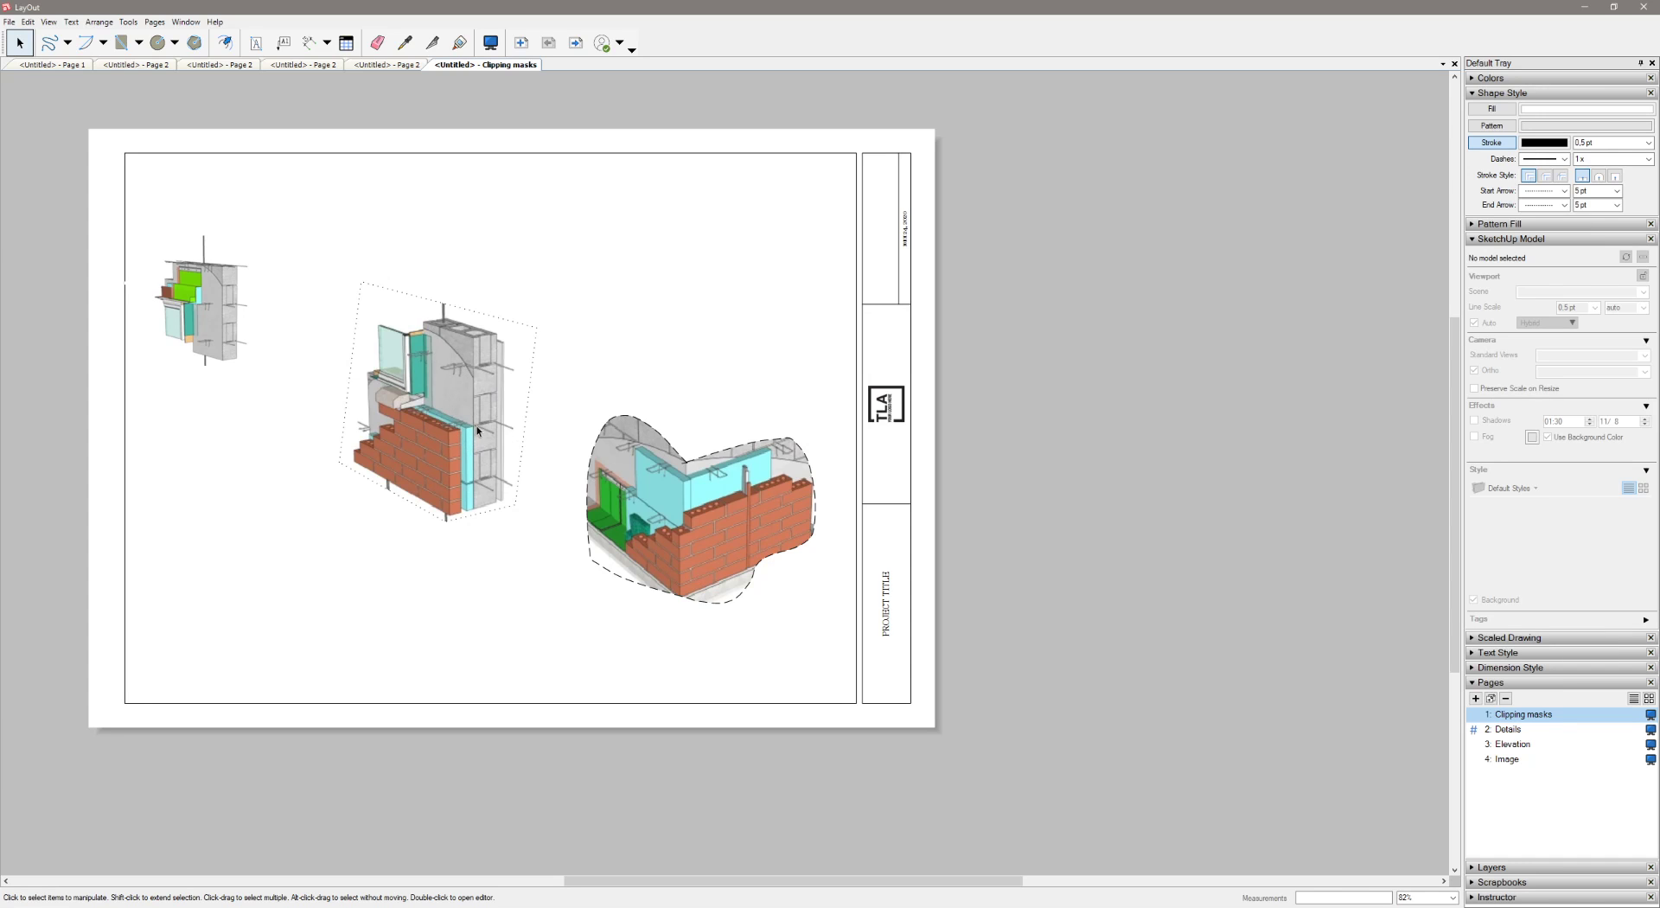
Turn off the outline stroke of the five-sided masked view and move the view to the lower-left area of the sheet
left_click_drag(503, 354, 581, 300)
left_click(682, 277)
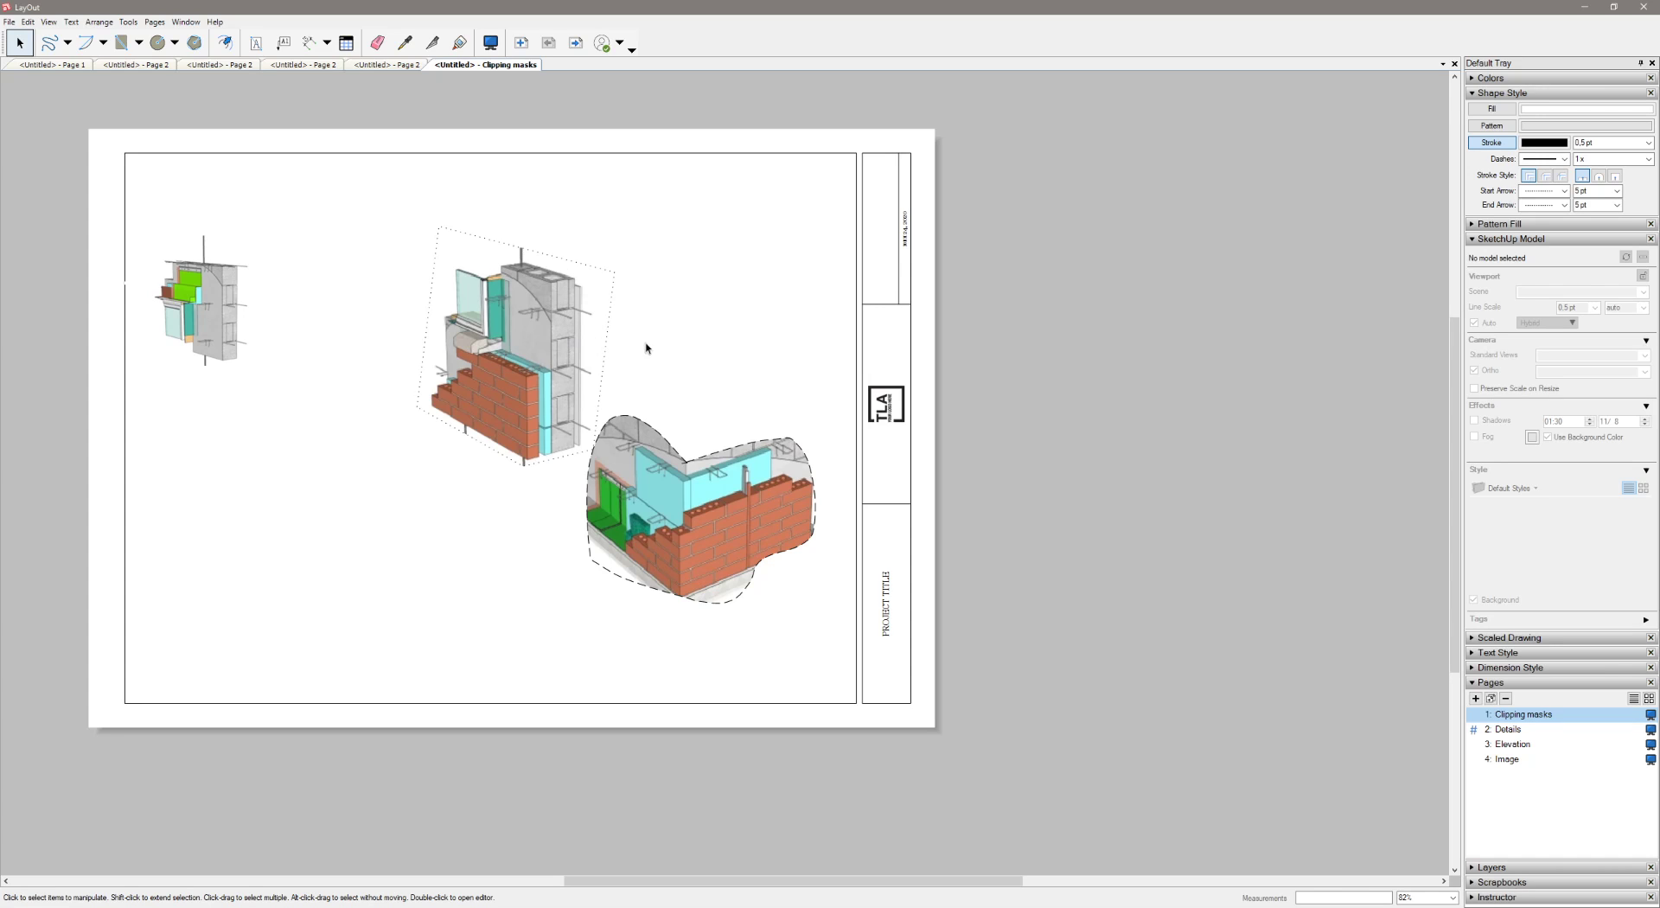
left_click(585, 299)
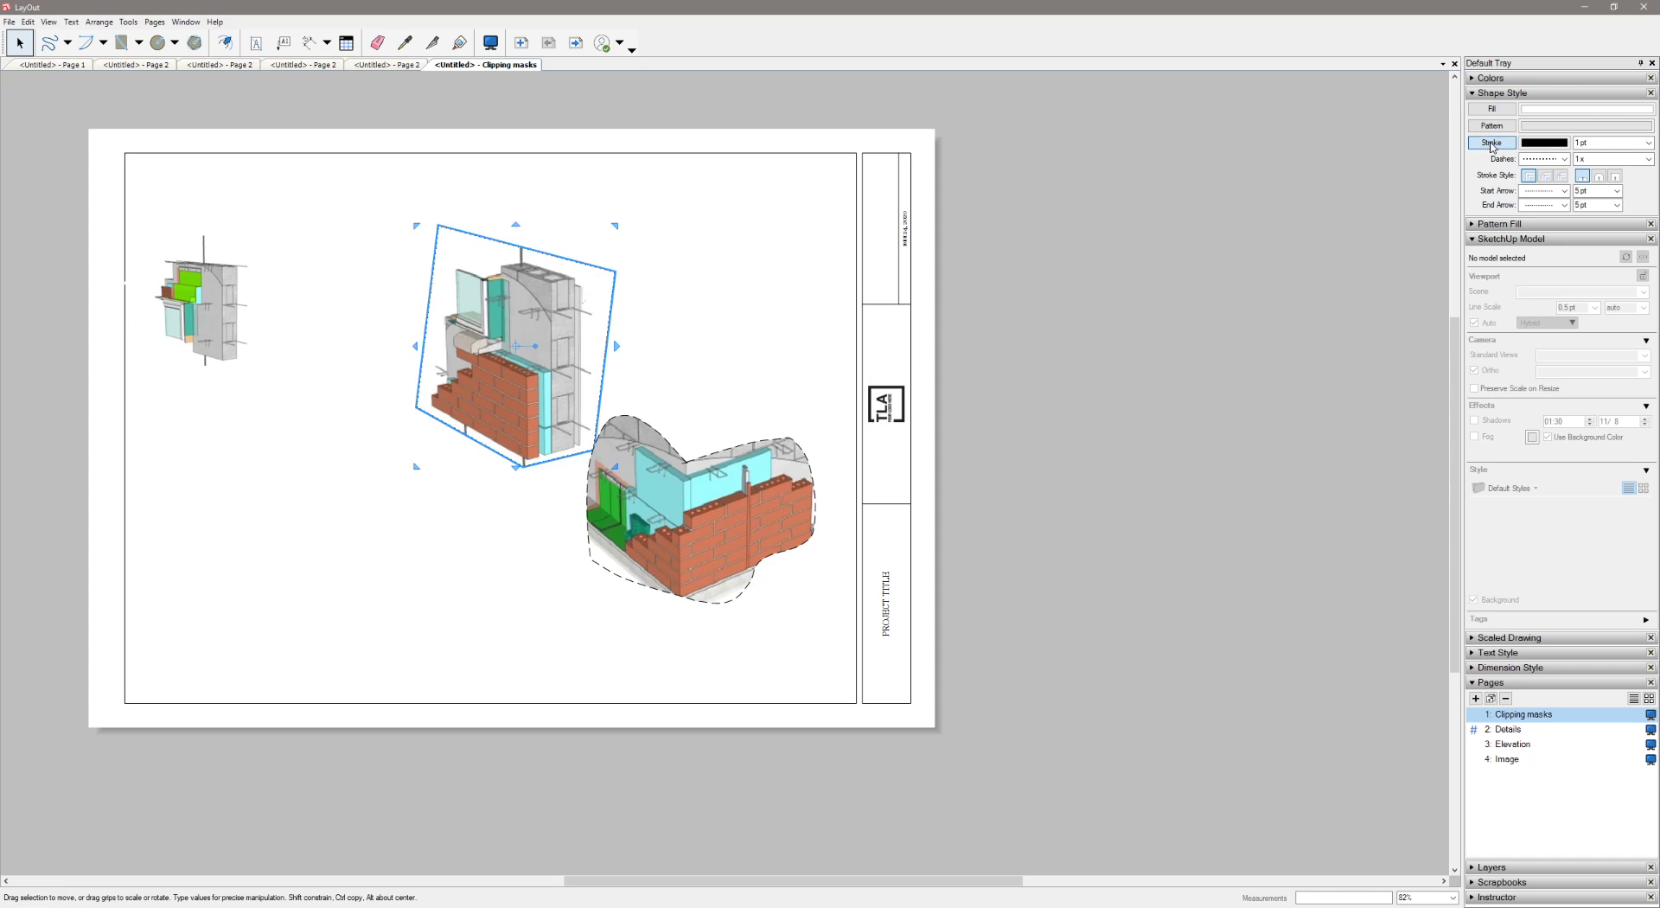
left_click(734, 263)
left_click_drag(541, 299, 346, 490)
left_click(501, 361)
On the Details page, draw an S-shaped line from the cyan panel in the circular detail to its upper-left edge
left_click(1529, 732)
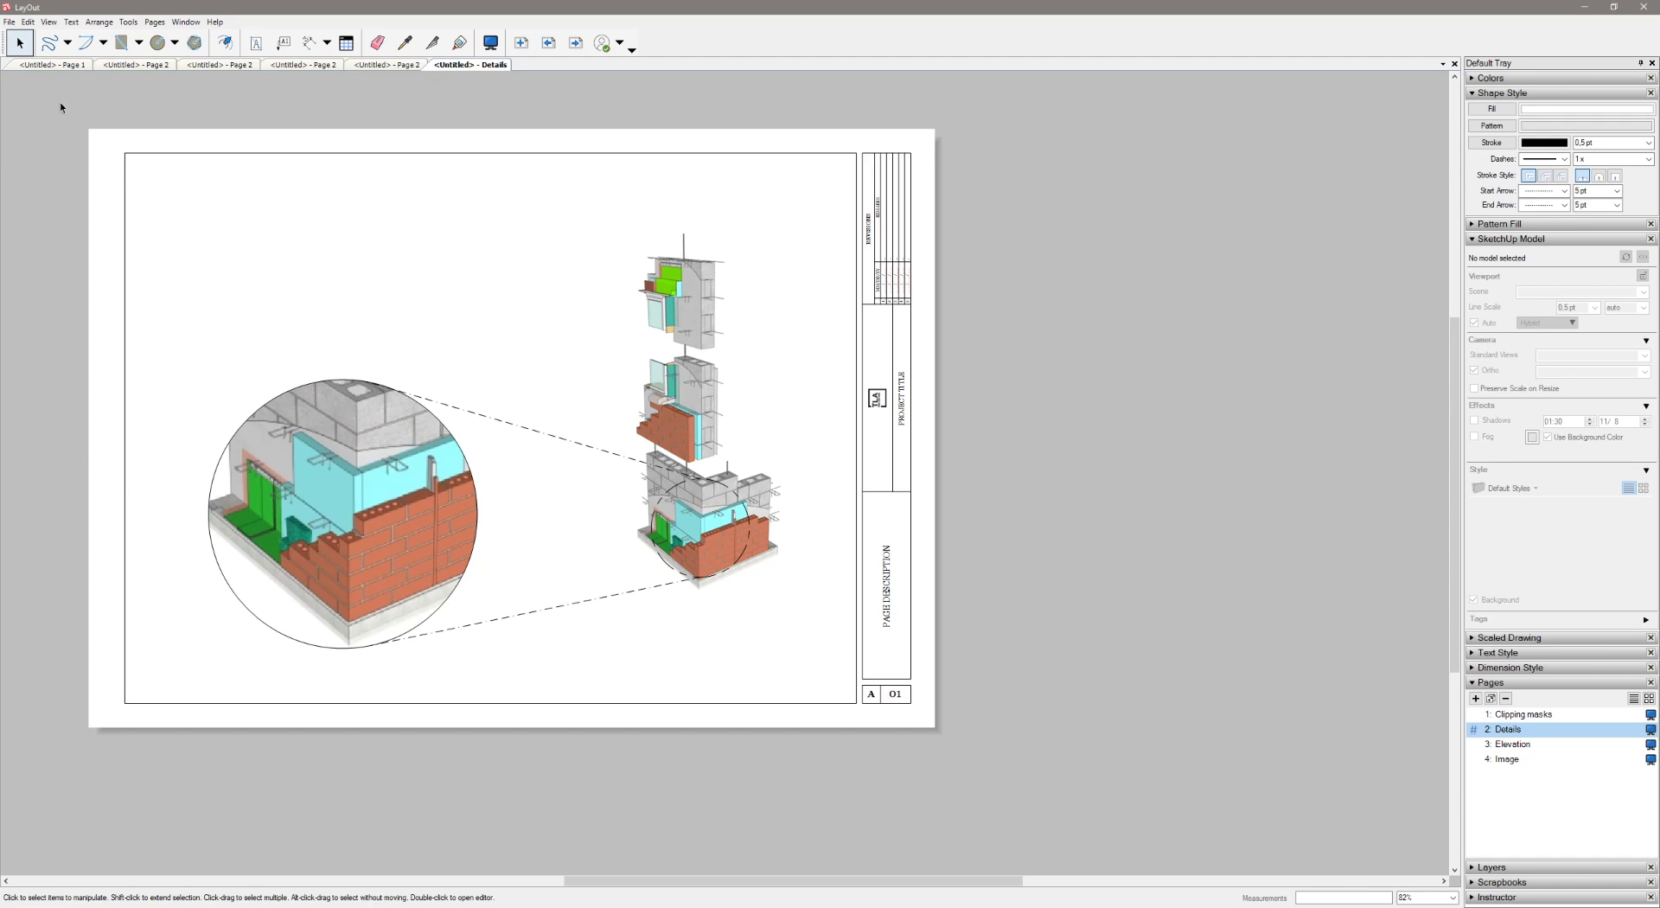
left_click(67, 42)
left_click(73, 59)
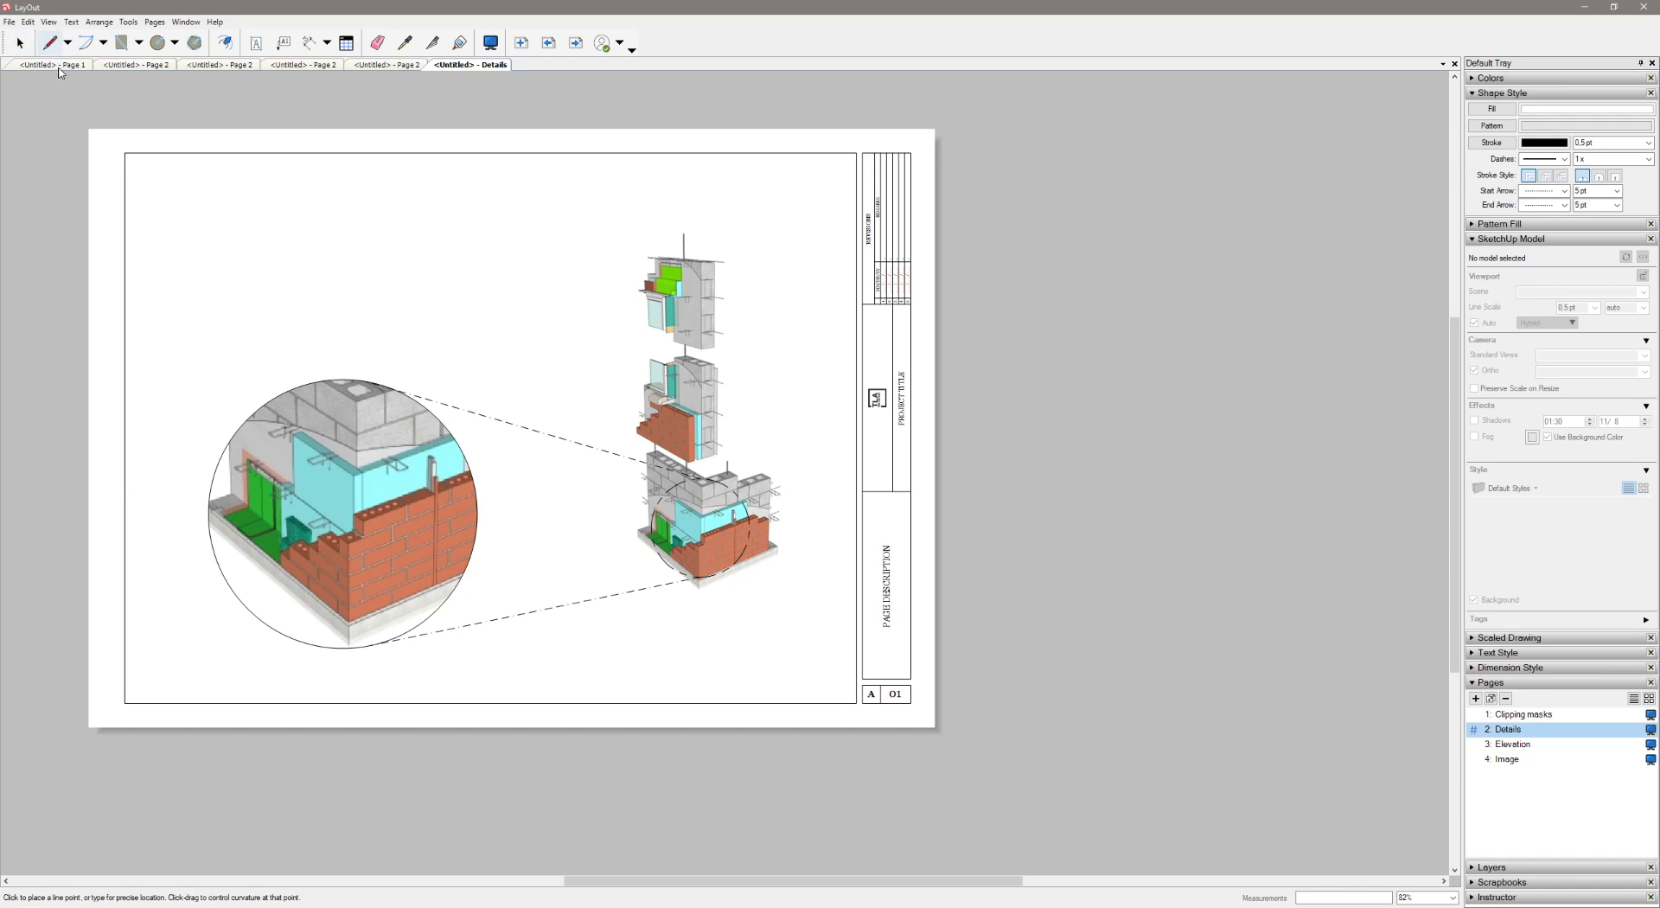
left_click(328, 488)
left_click_drag(262, 489, 176, 394)
key("space")
Remove the curved line's fill and add a solid arrowhead at its start
left_click(229, 415)
left_click(1509, 111)
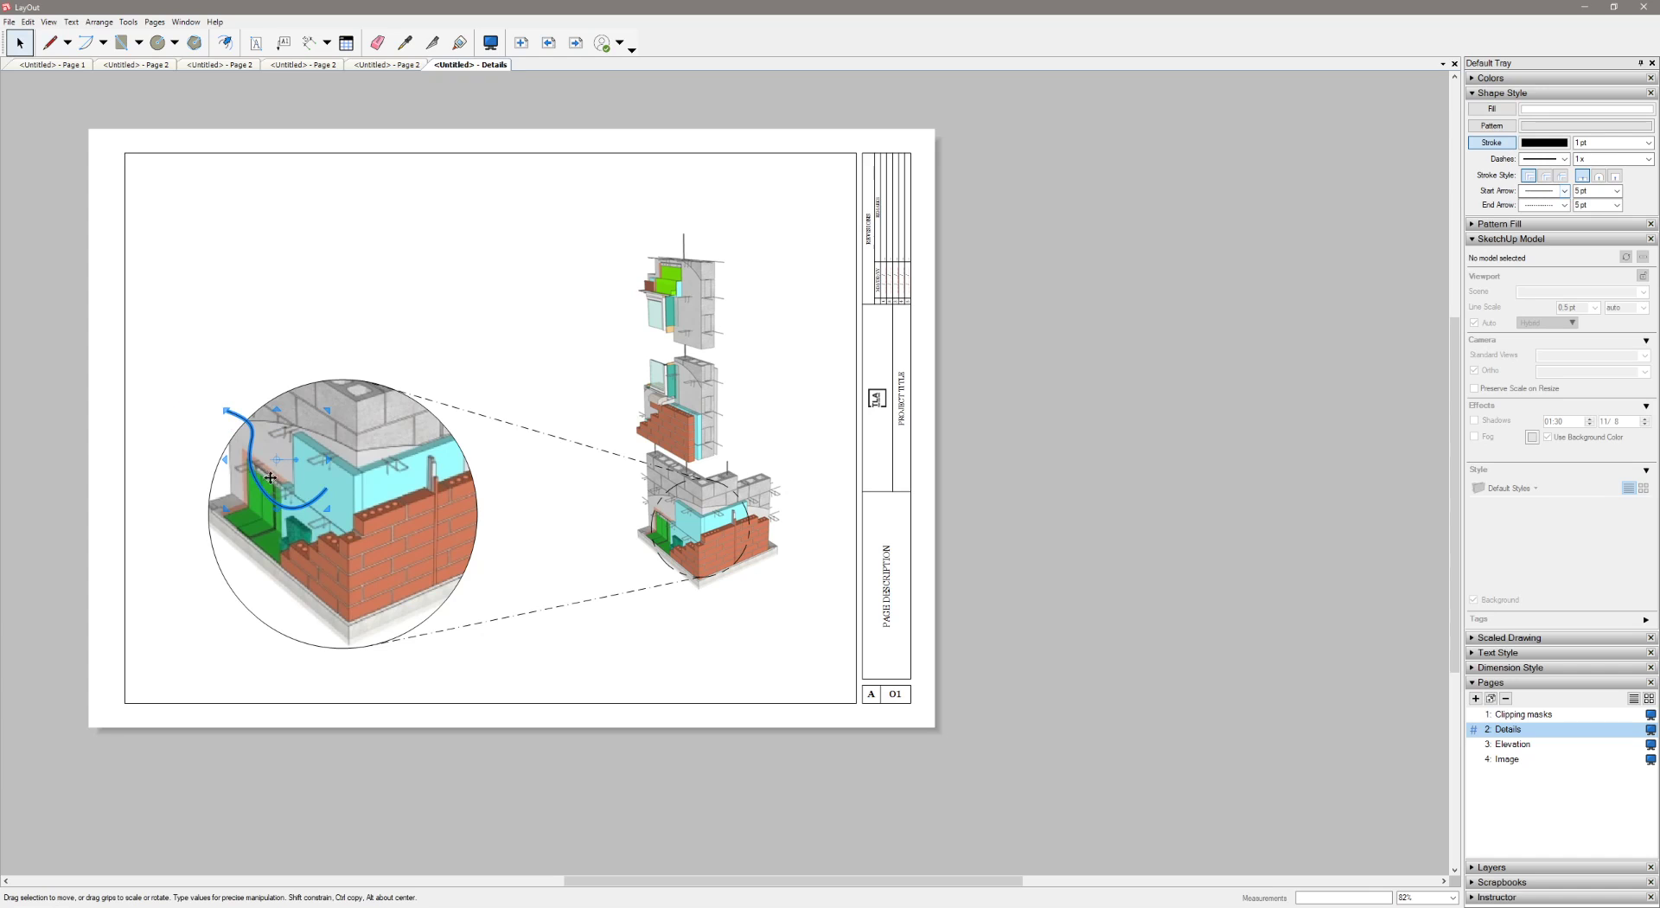
left_click(1568, 193)
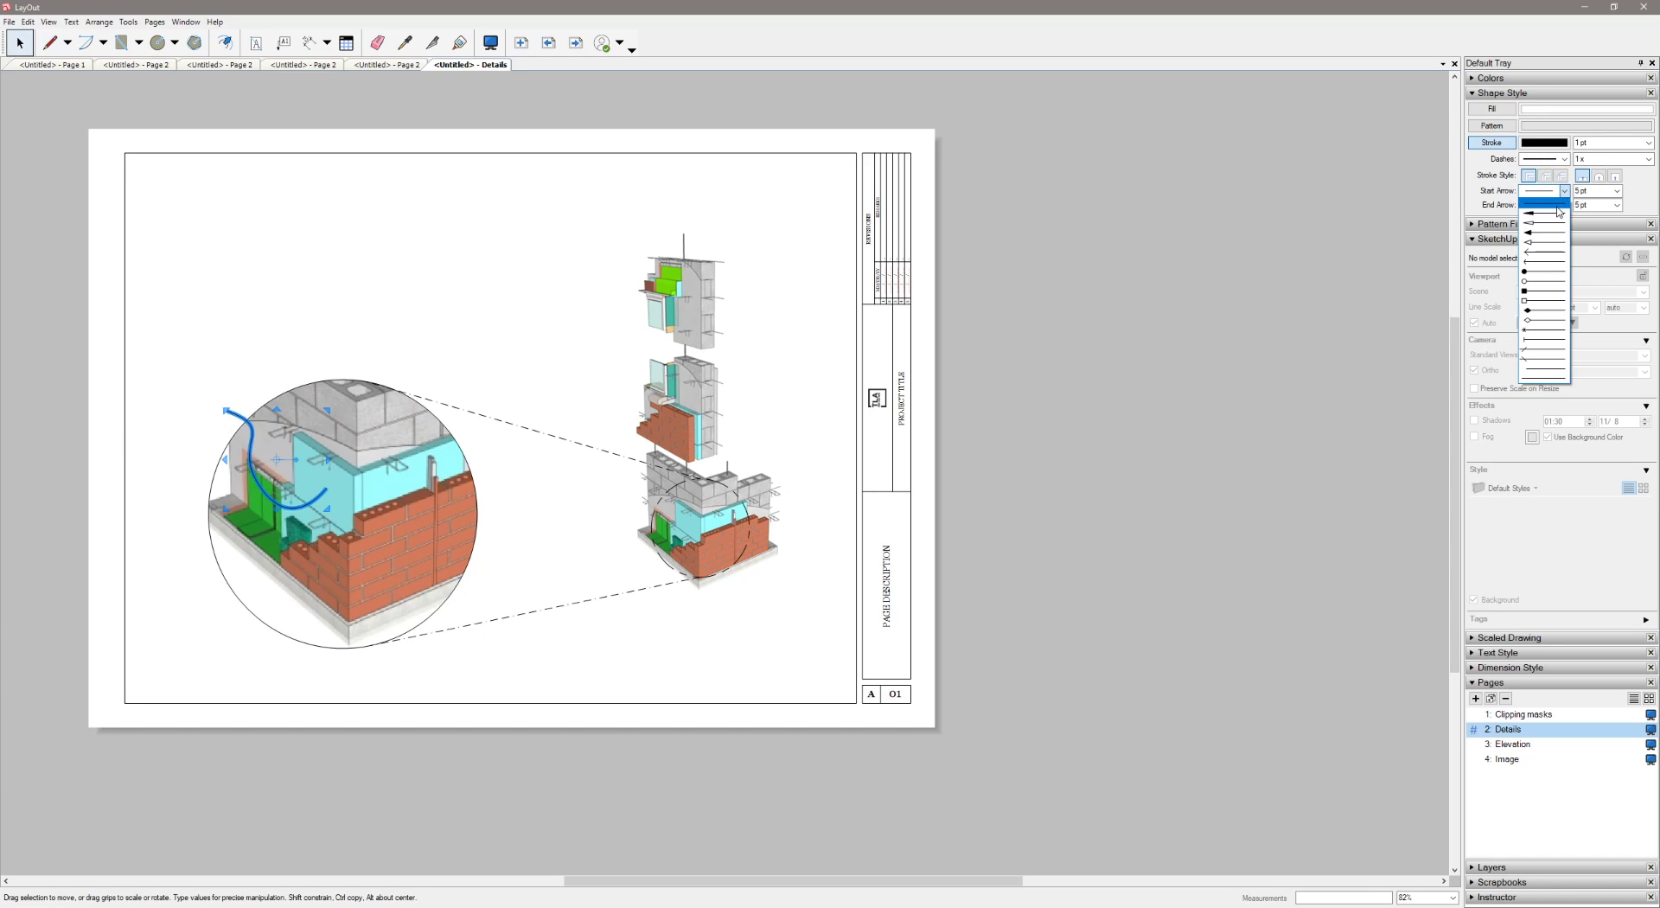
left_click(1543, 210)
left_click(409, 293)
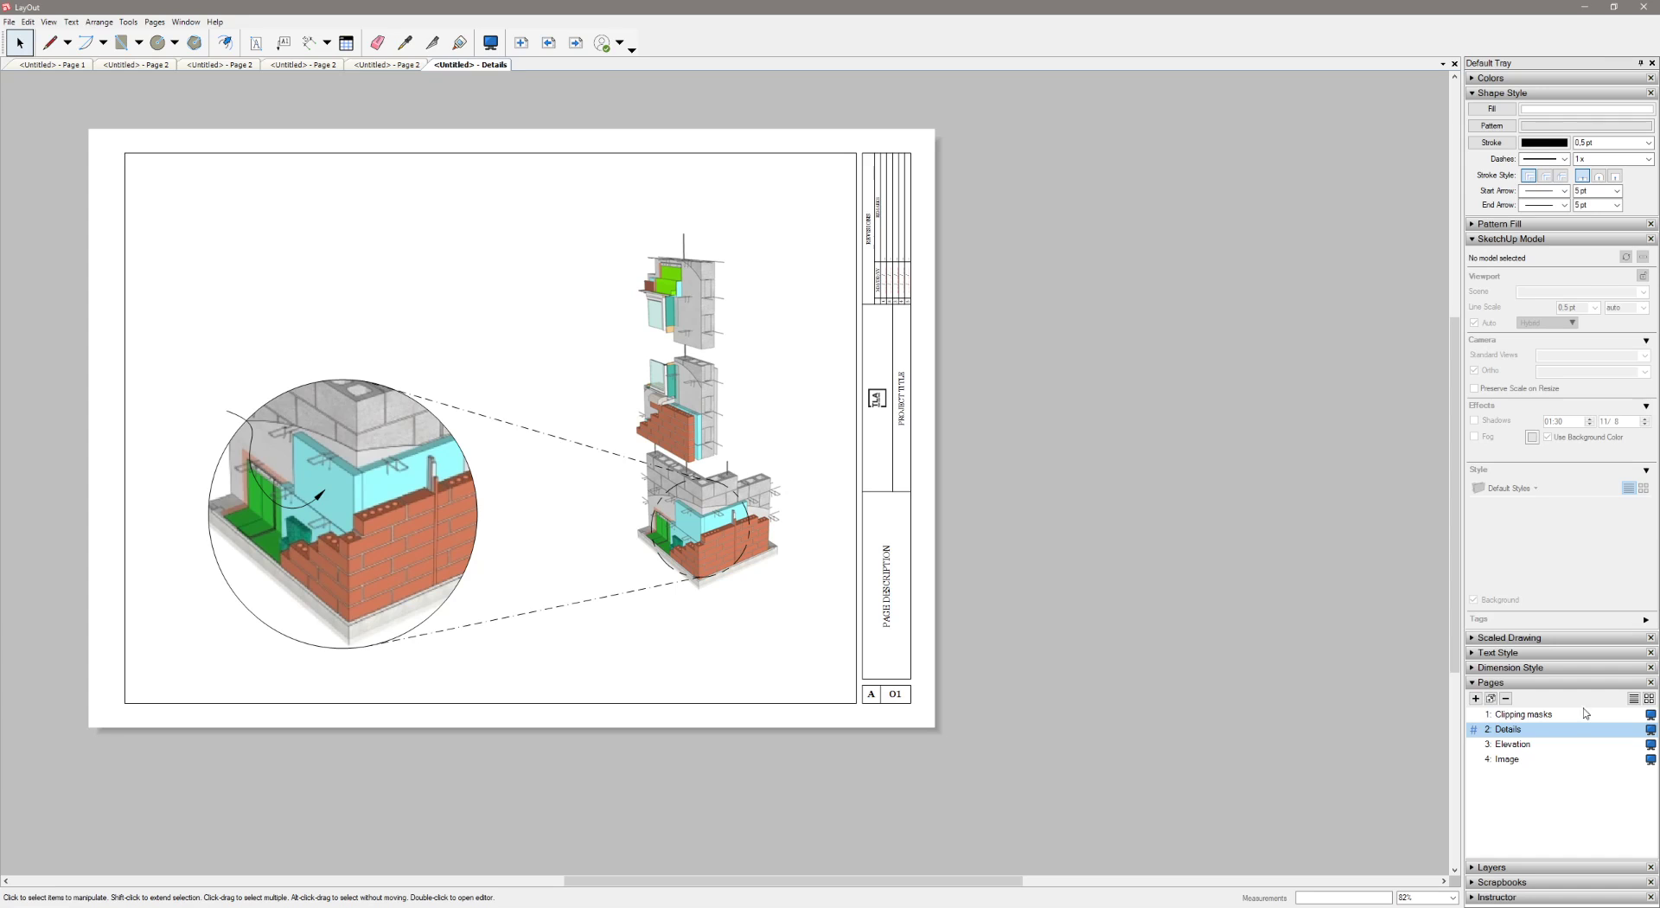
Open the Elevation page and select the house elevation viewport
left_click(1524, 744)
left_click(628, 483)
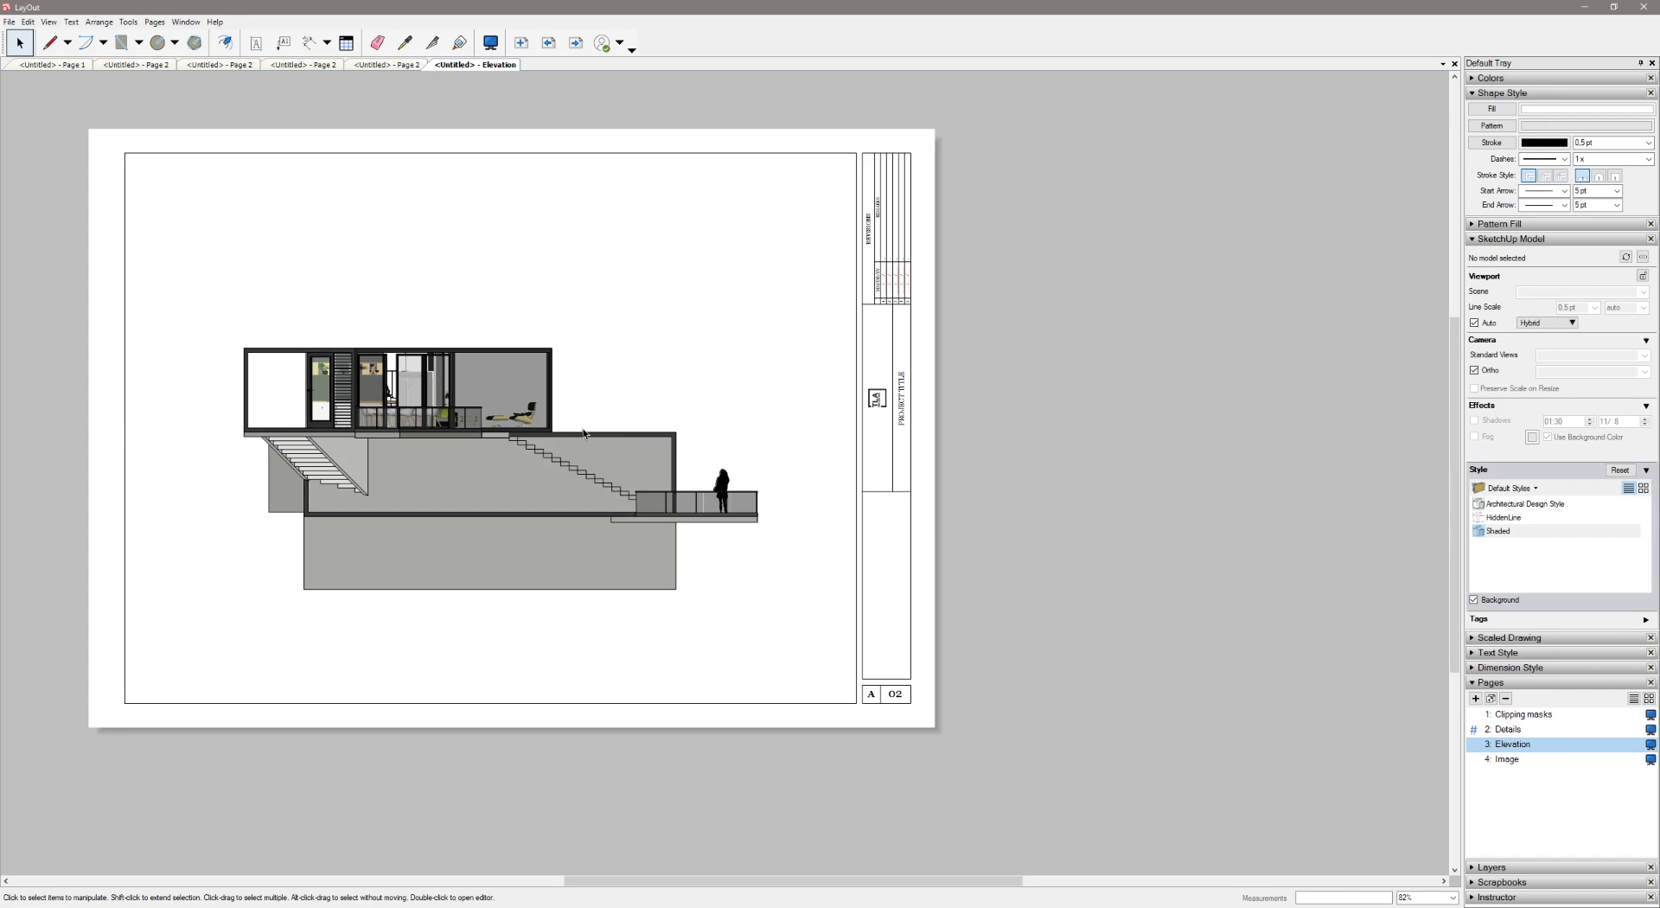
left_click(521, 659)
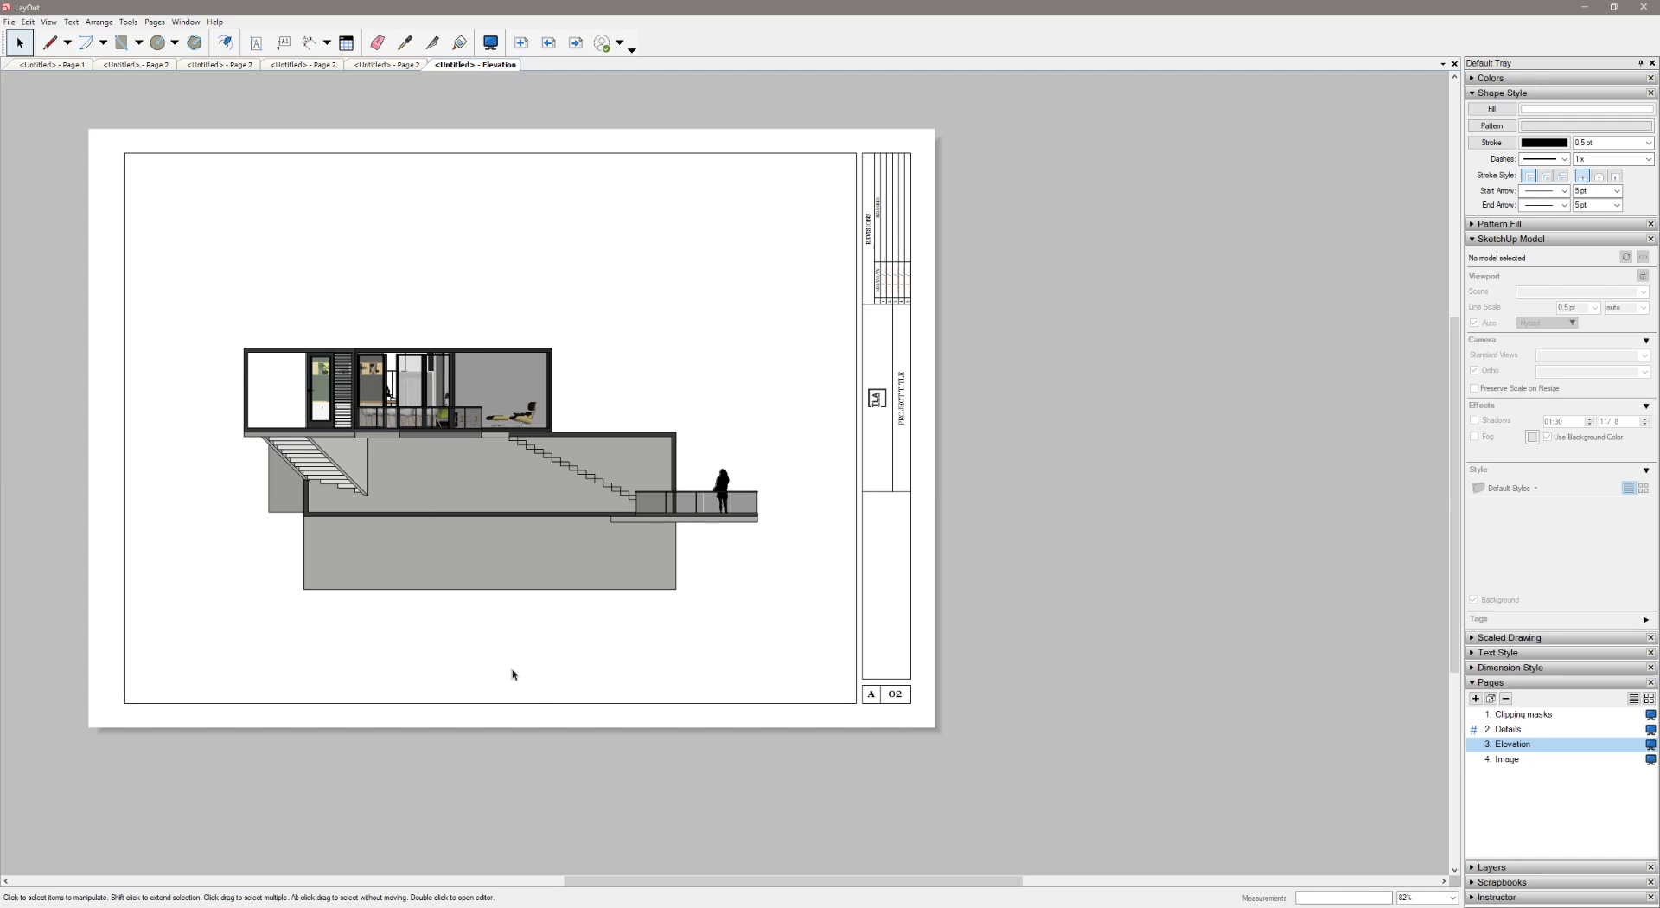
left_click(319, 679)
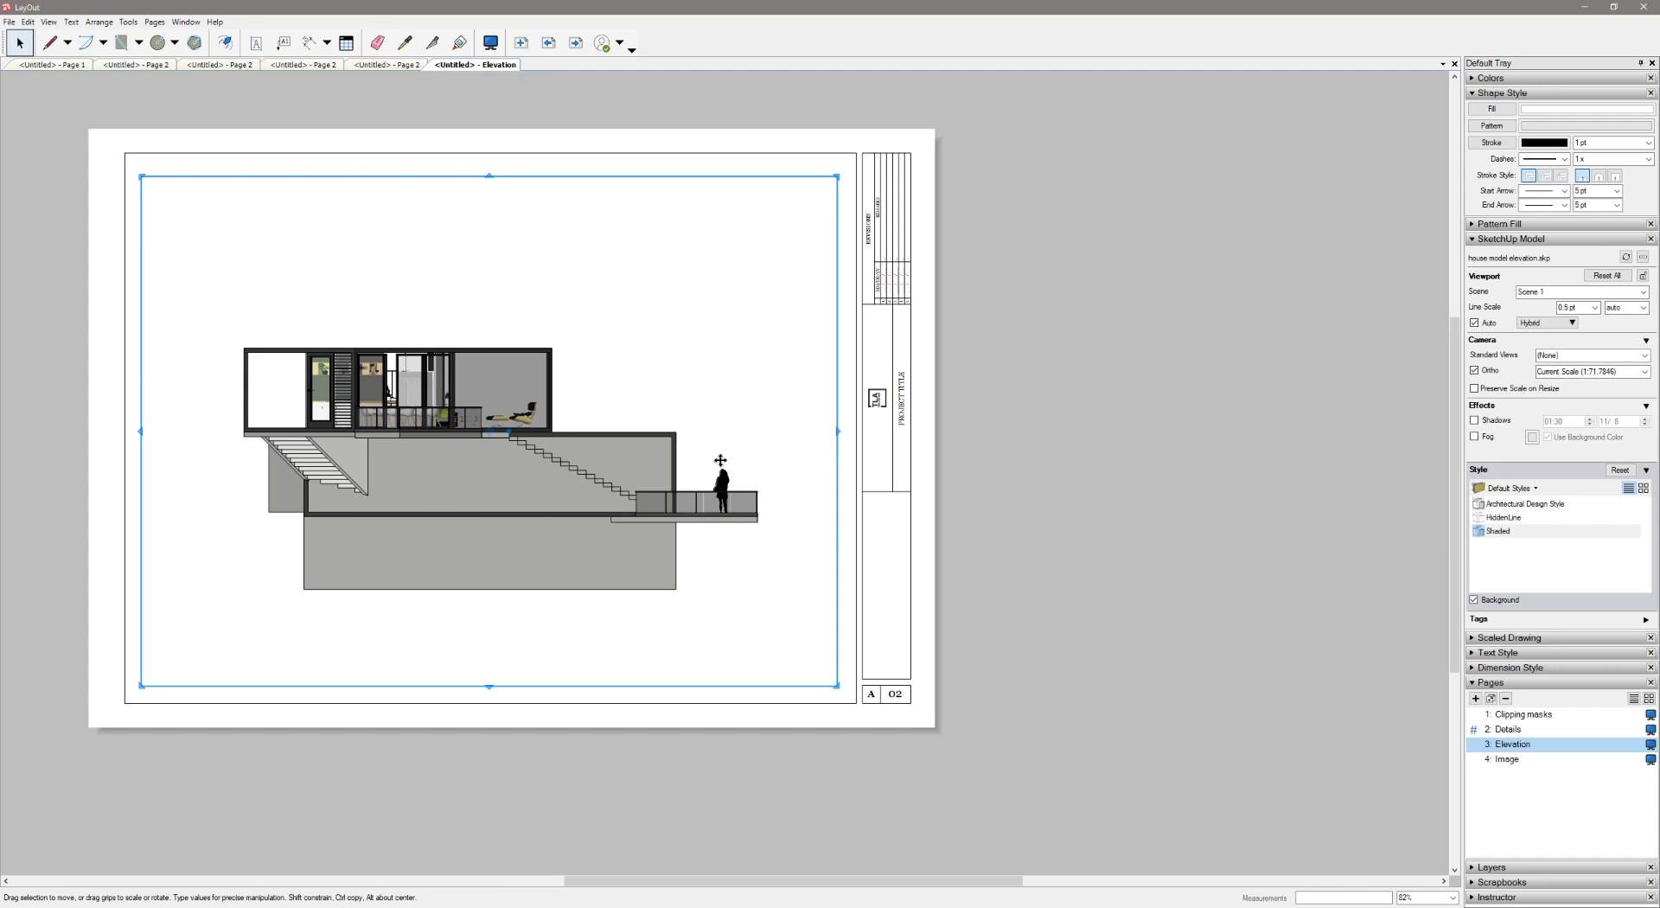
Orbit the house model inside the elevation viewport to an angled view
double_click(613, 537)
left_click_drag(613, 536, 675, 465)
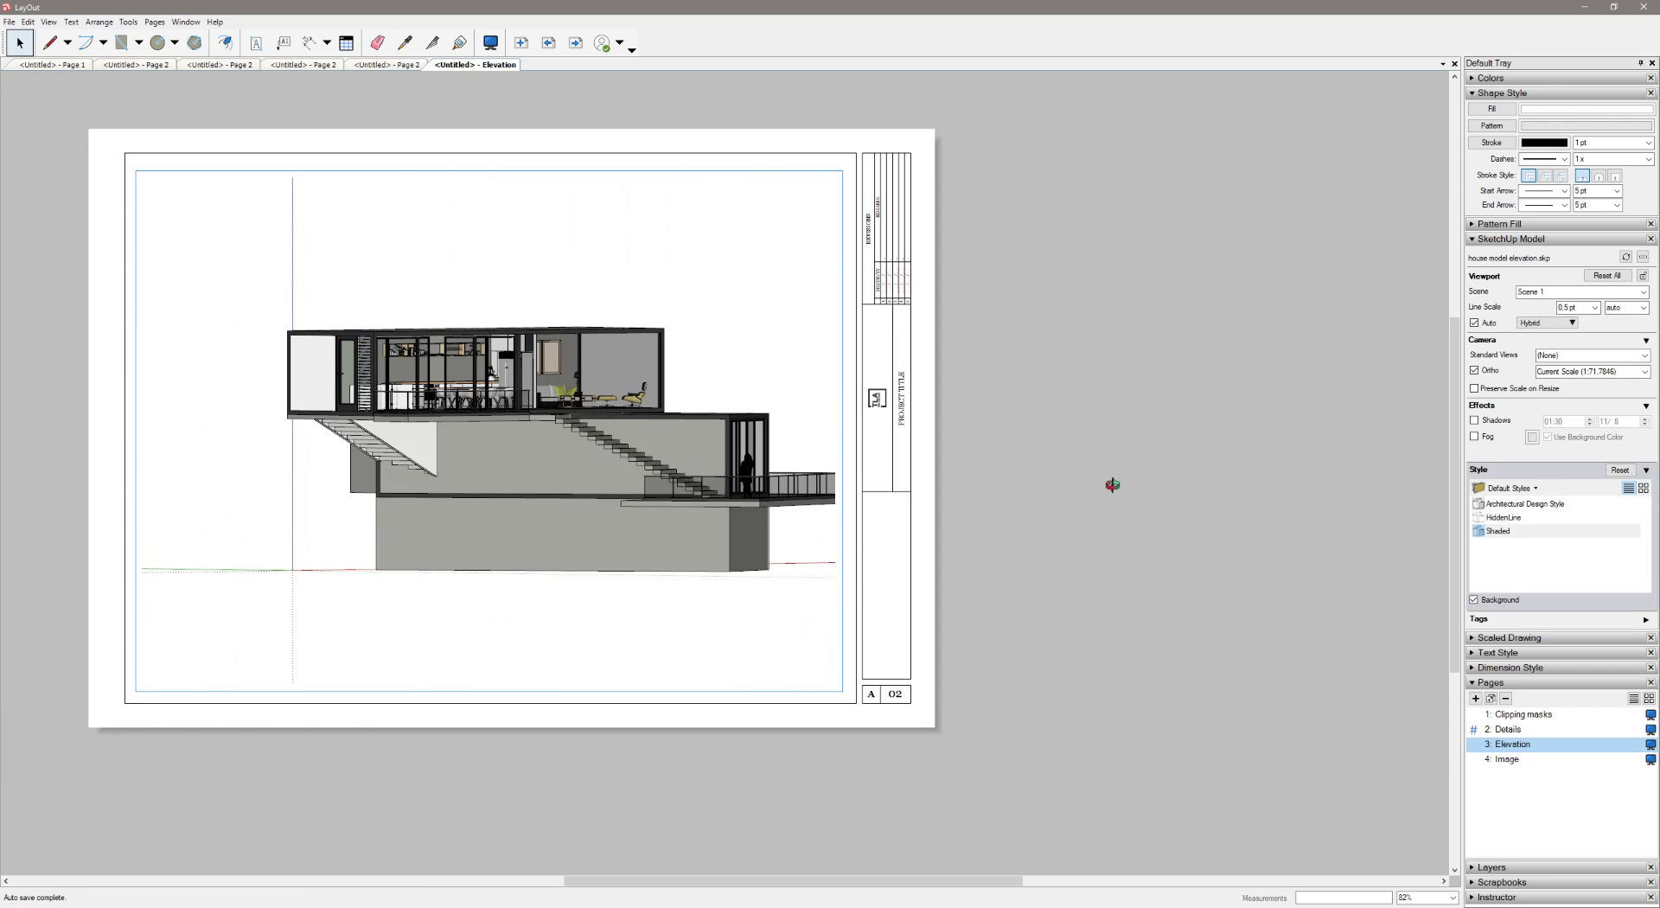
left_click(1127, 475)
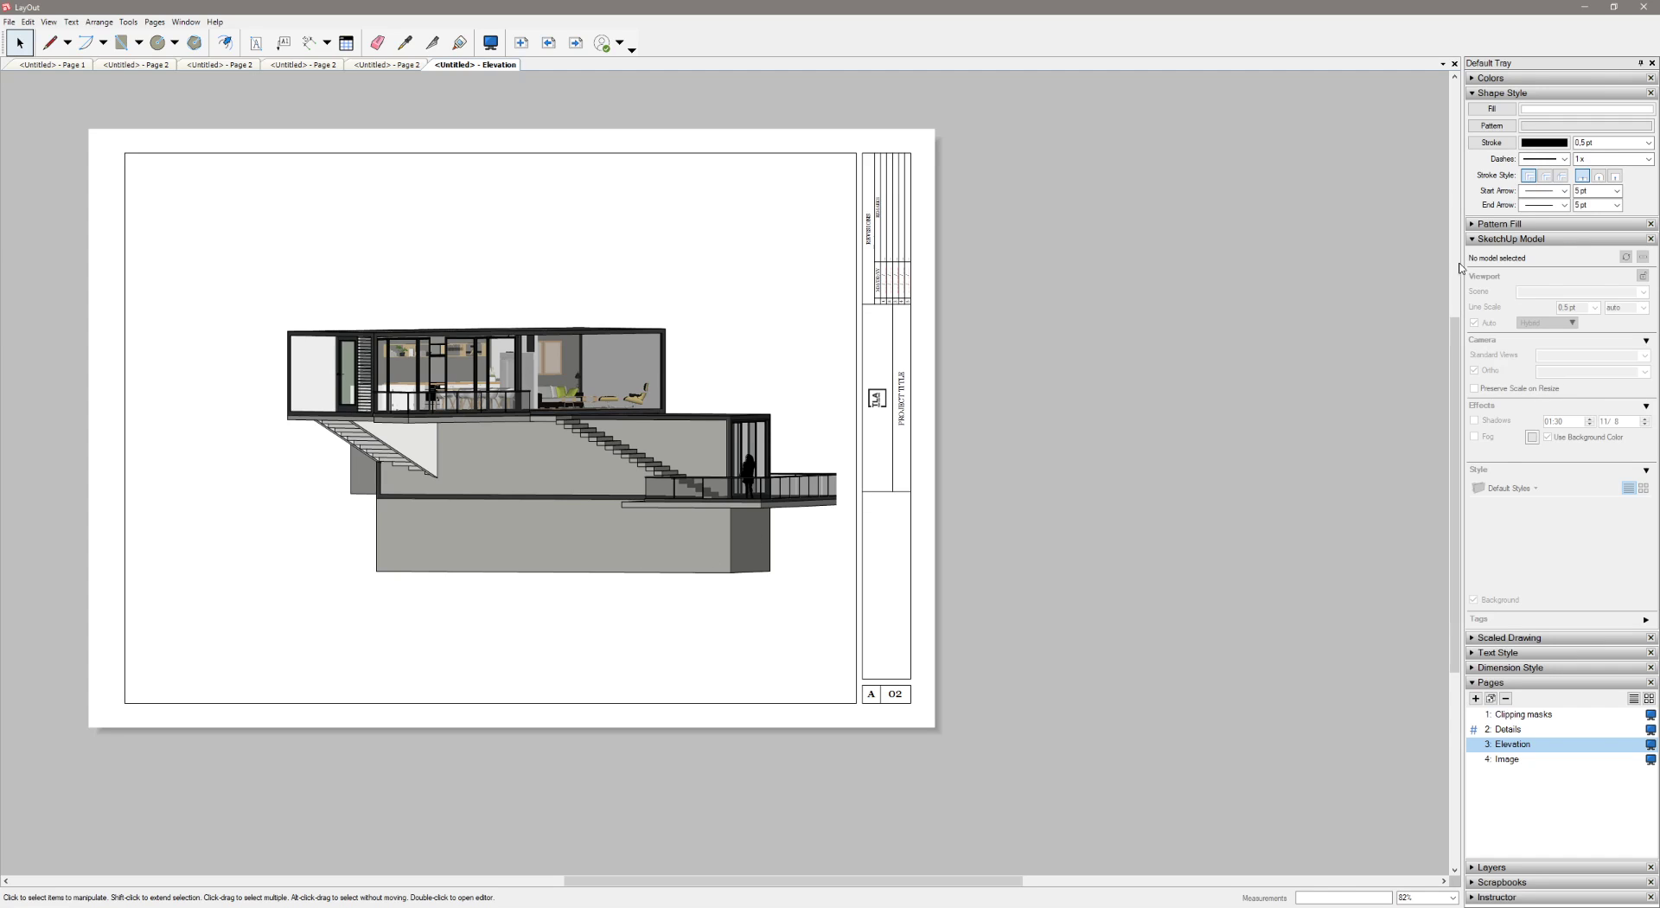
Reset all settings of the house viewport and reapply the Shaded style
left_click(590, 446)
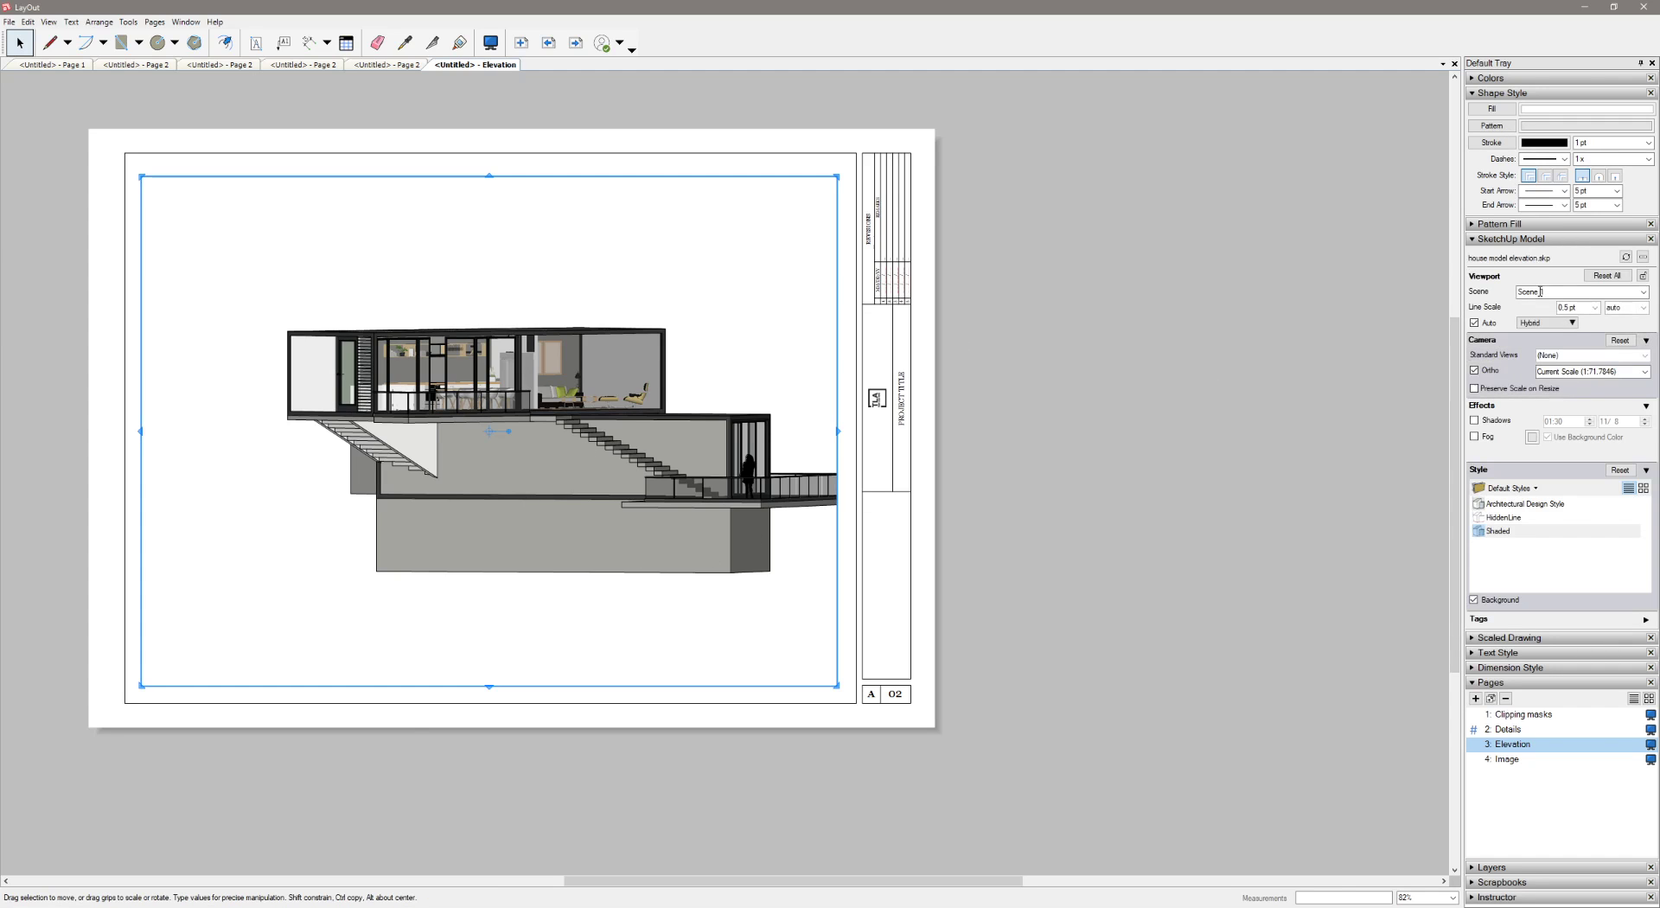
left_click(1607, 275)
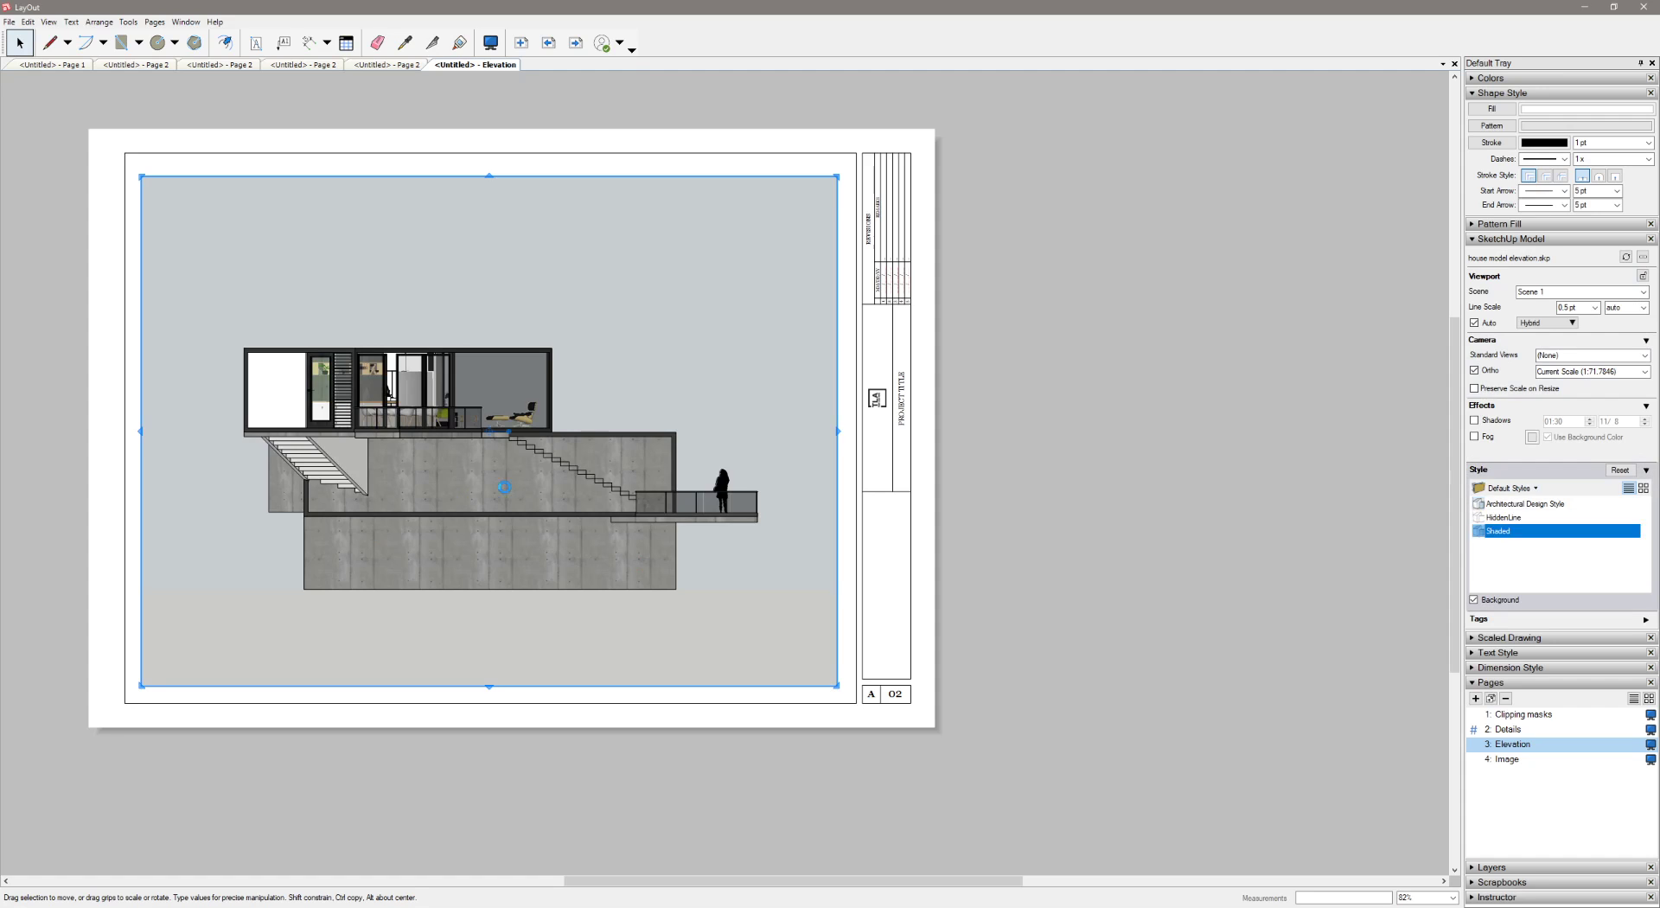
left_click(1040, 548)
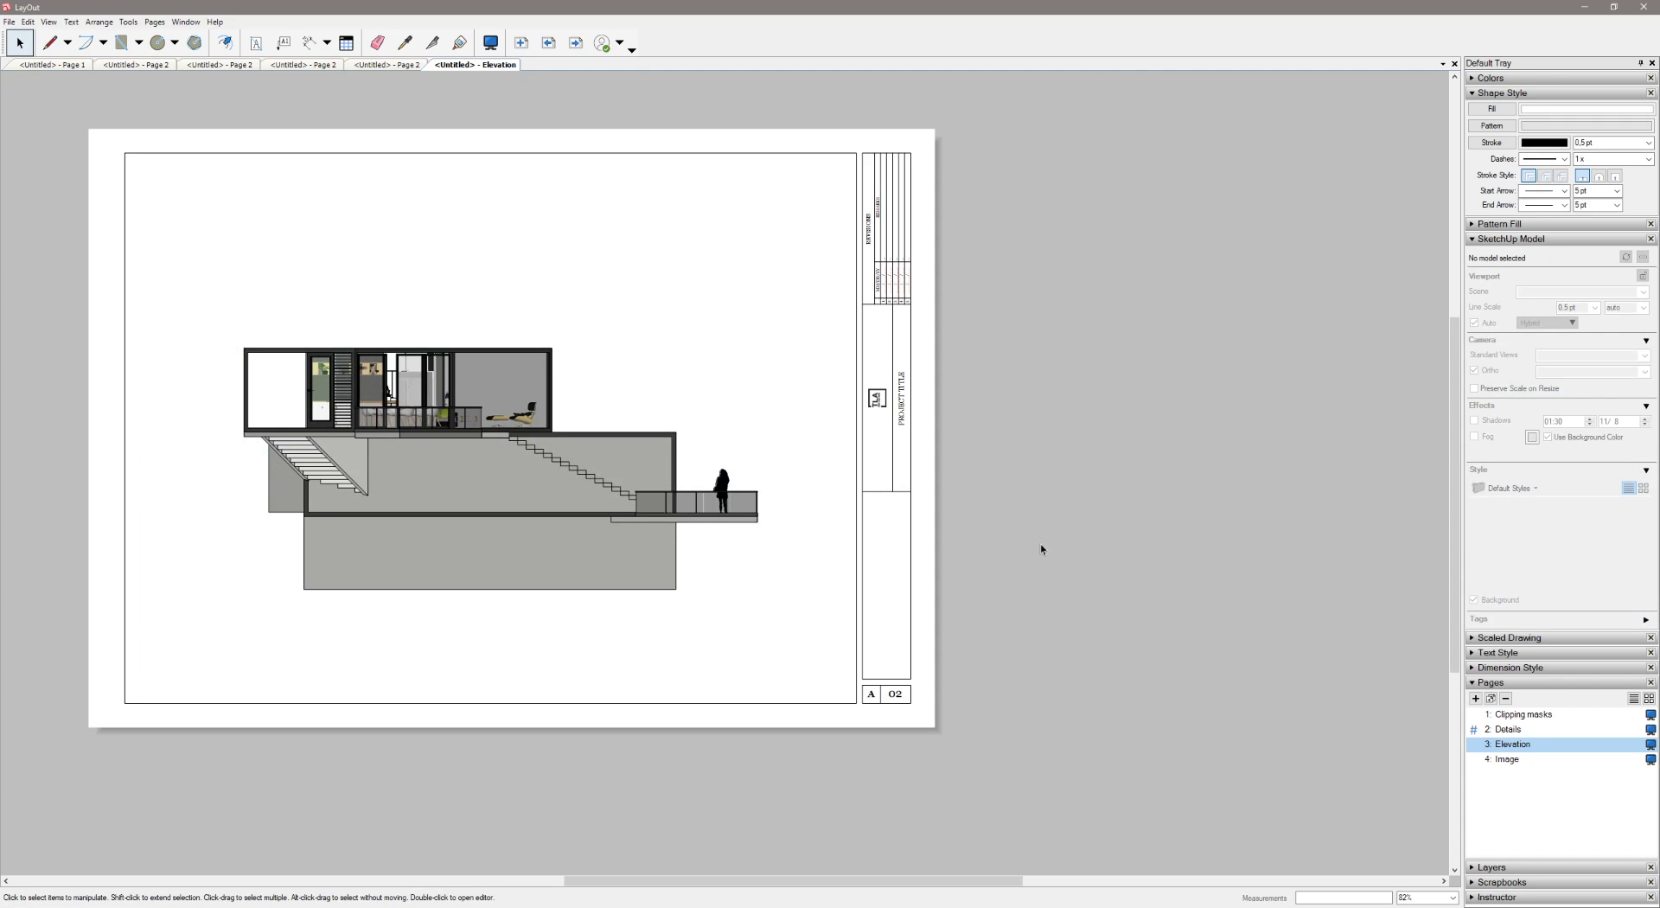
Trace the stepped underside of the deck and floor slab with the Line tool, from the deck's right end to the far-left wall corner
scroll(606, 499, "up", 4)
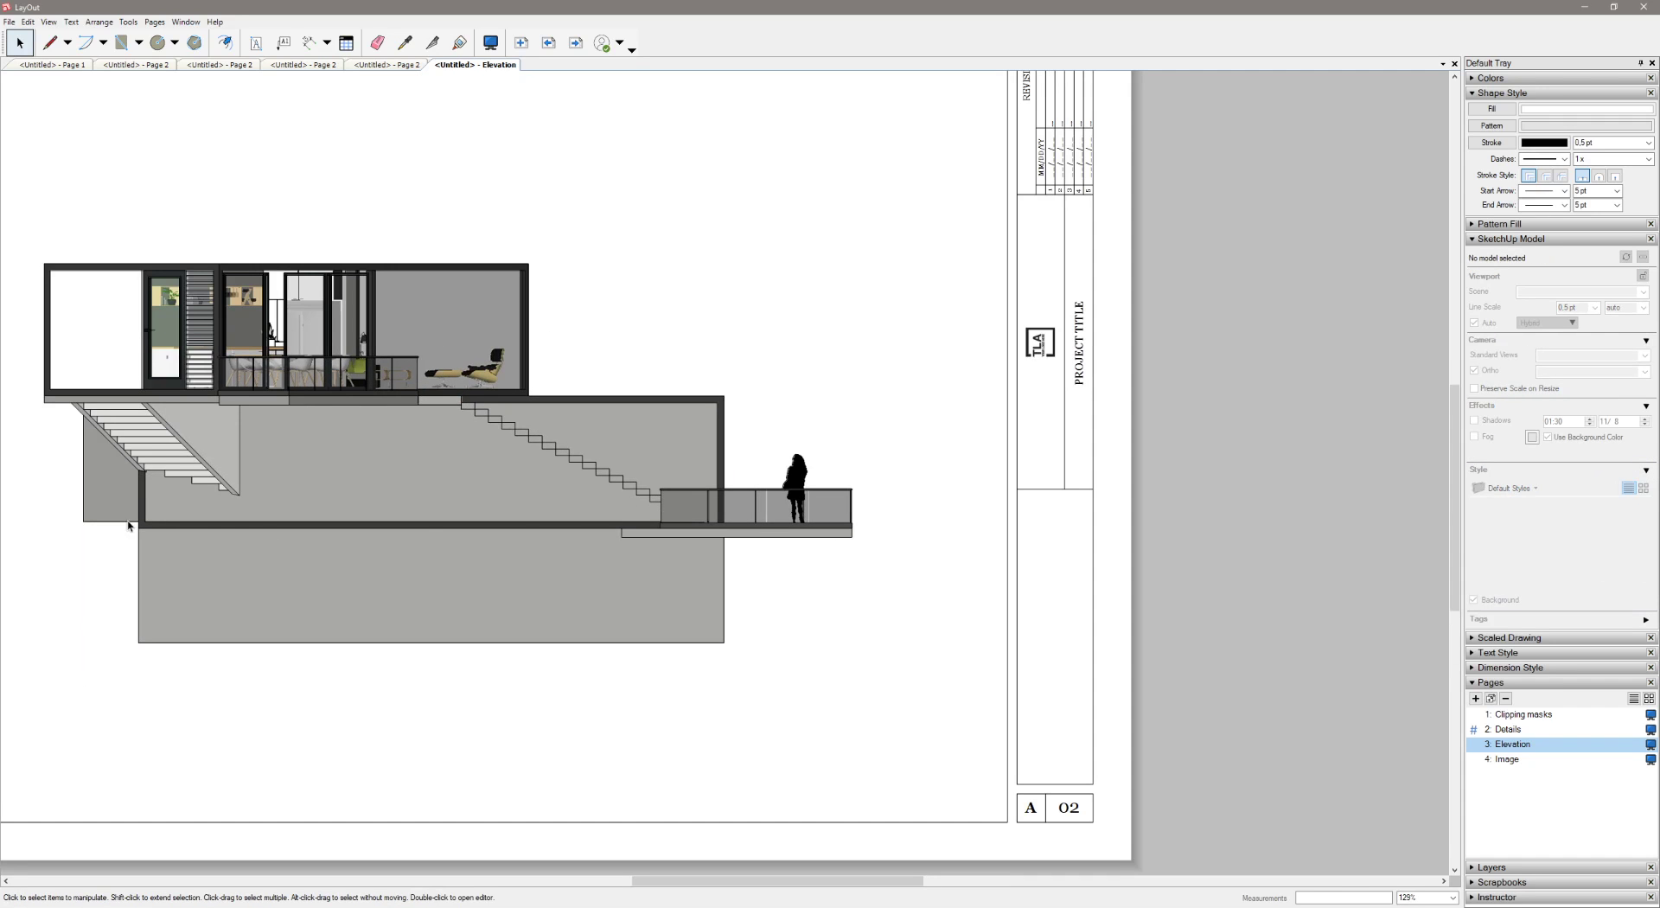
left_click(49, 42)
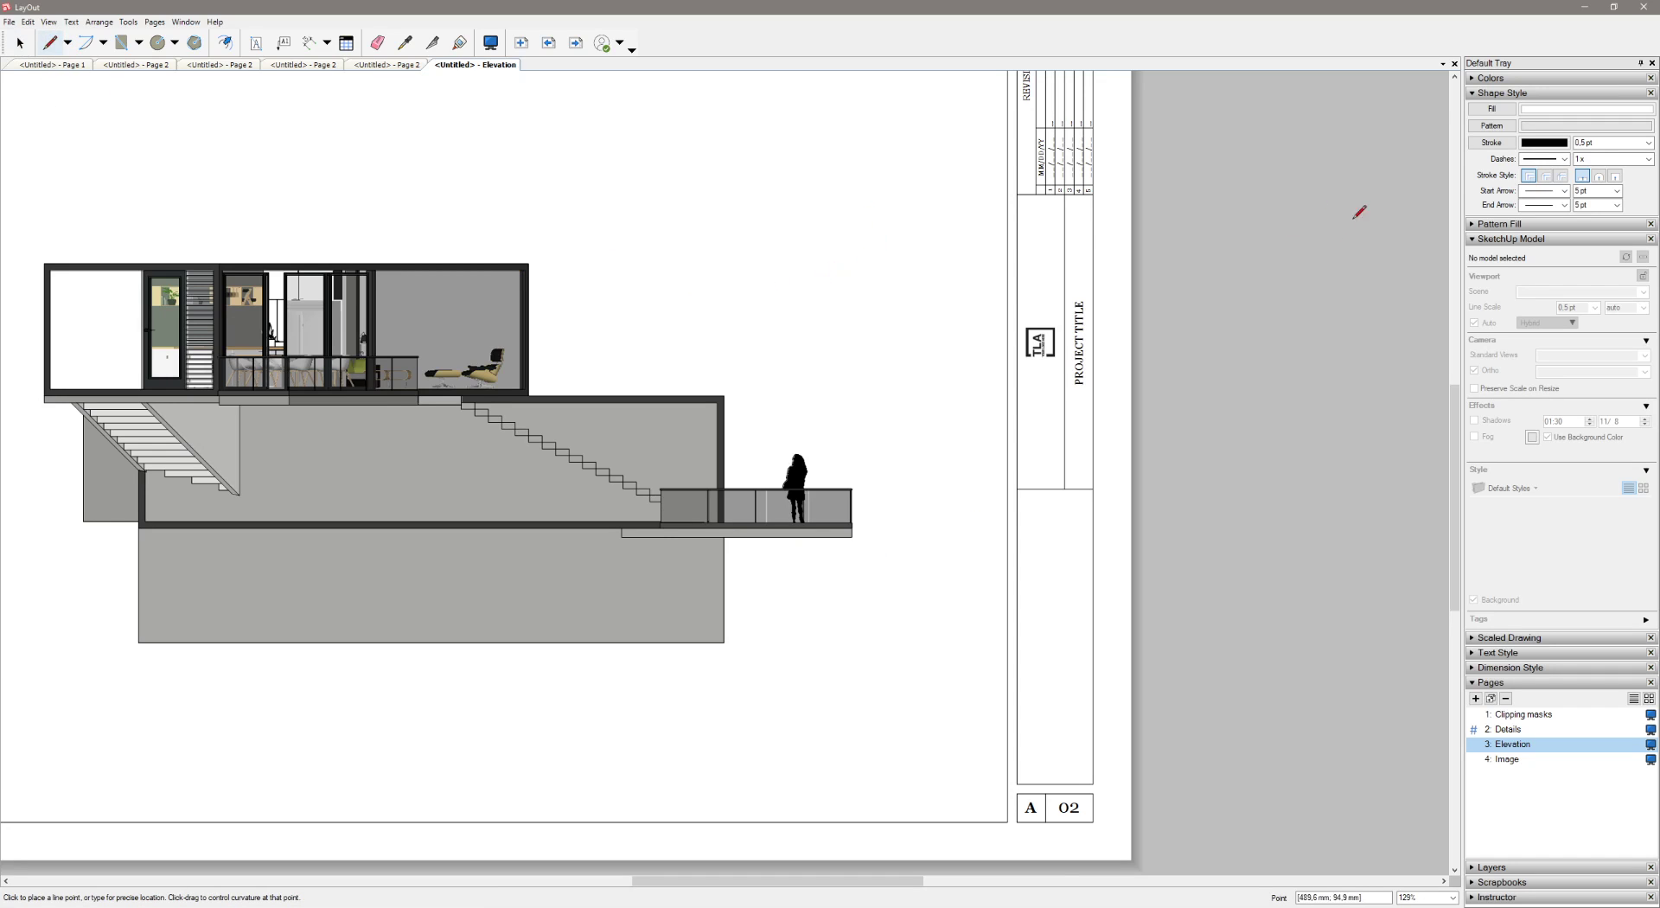
scroll(866, 531, "up", 3)
left_click(841, 534)
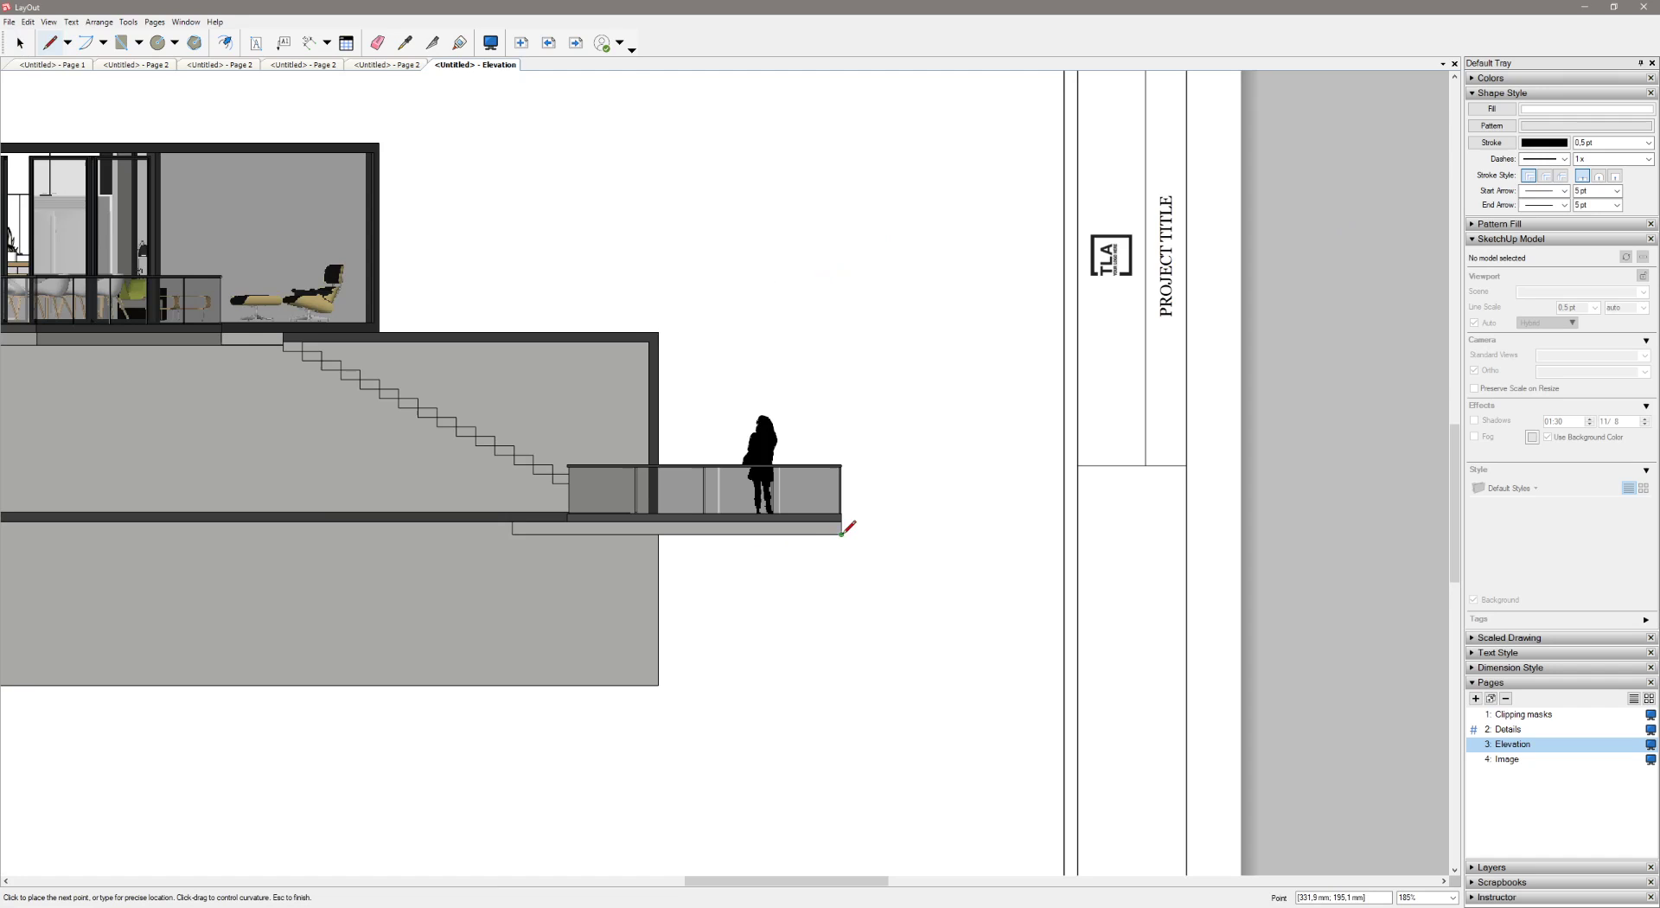
left_click(658, 535)
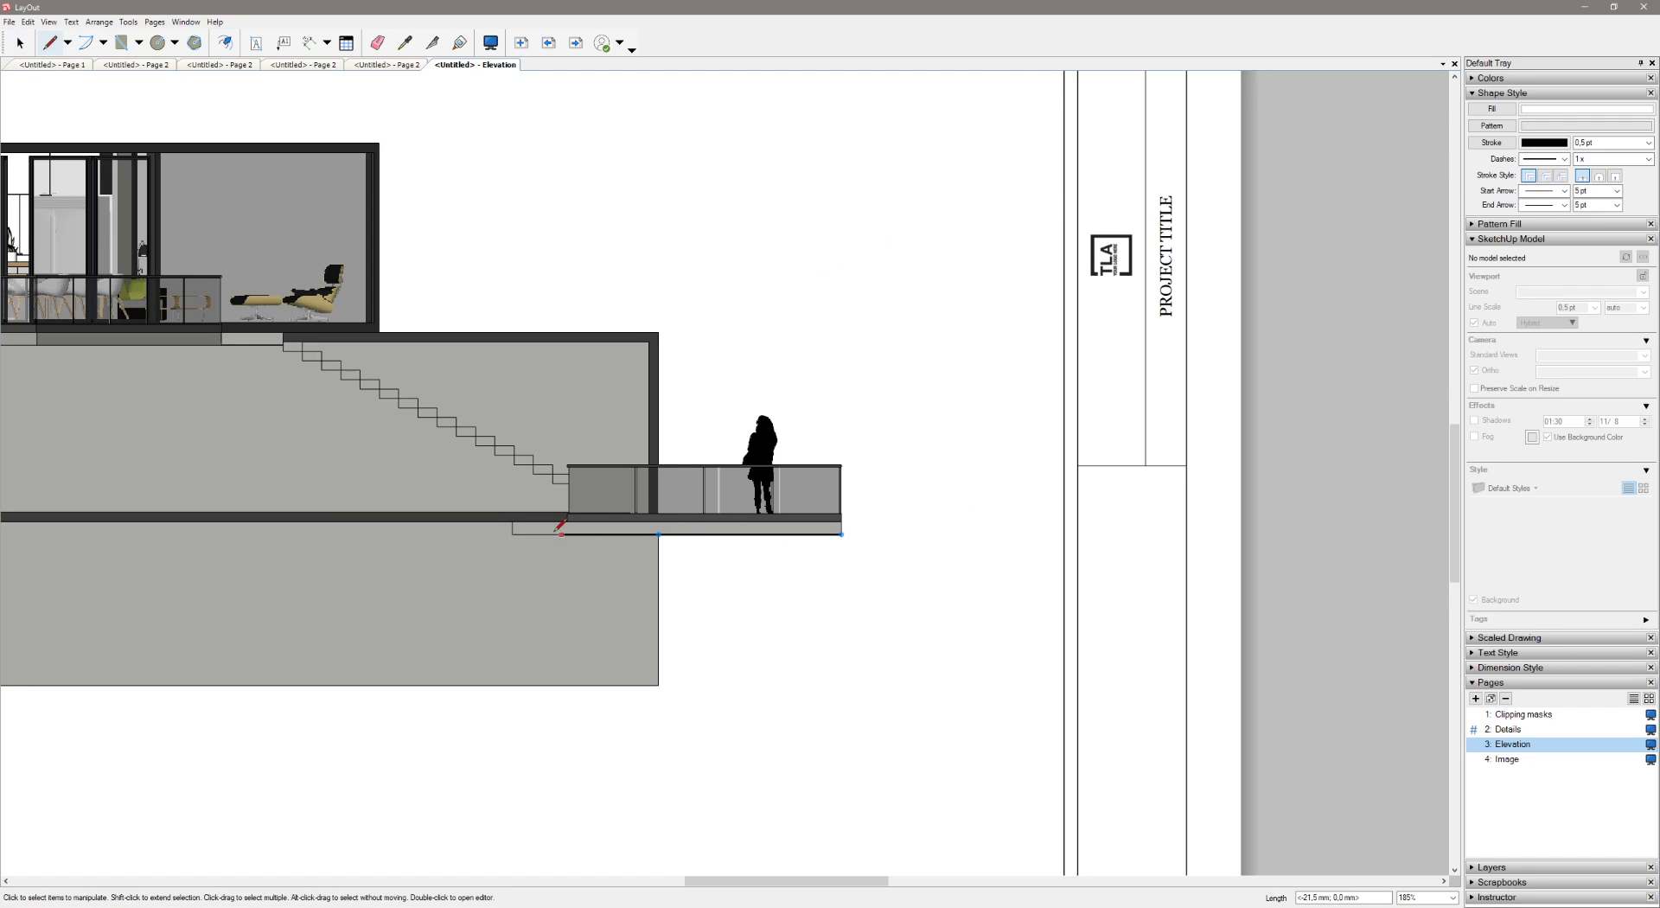
left_click(513, 534)
left_click(513, 521)
middle_click_drag(480, 520, 1061, 532)
left_click(403, 523)
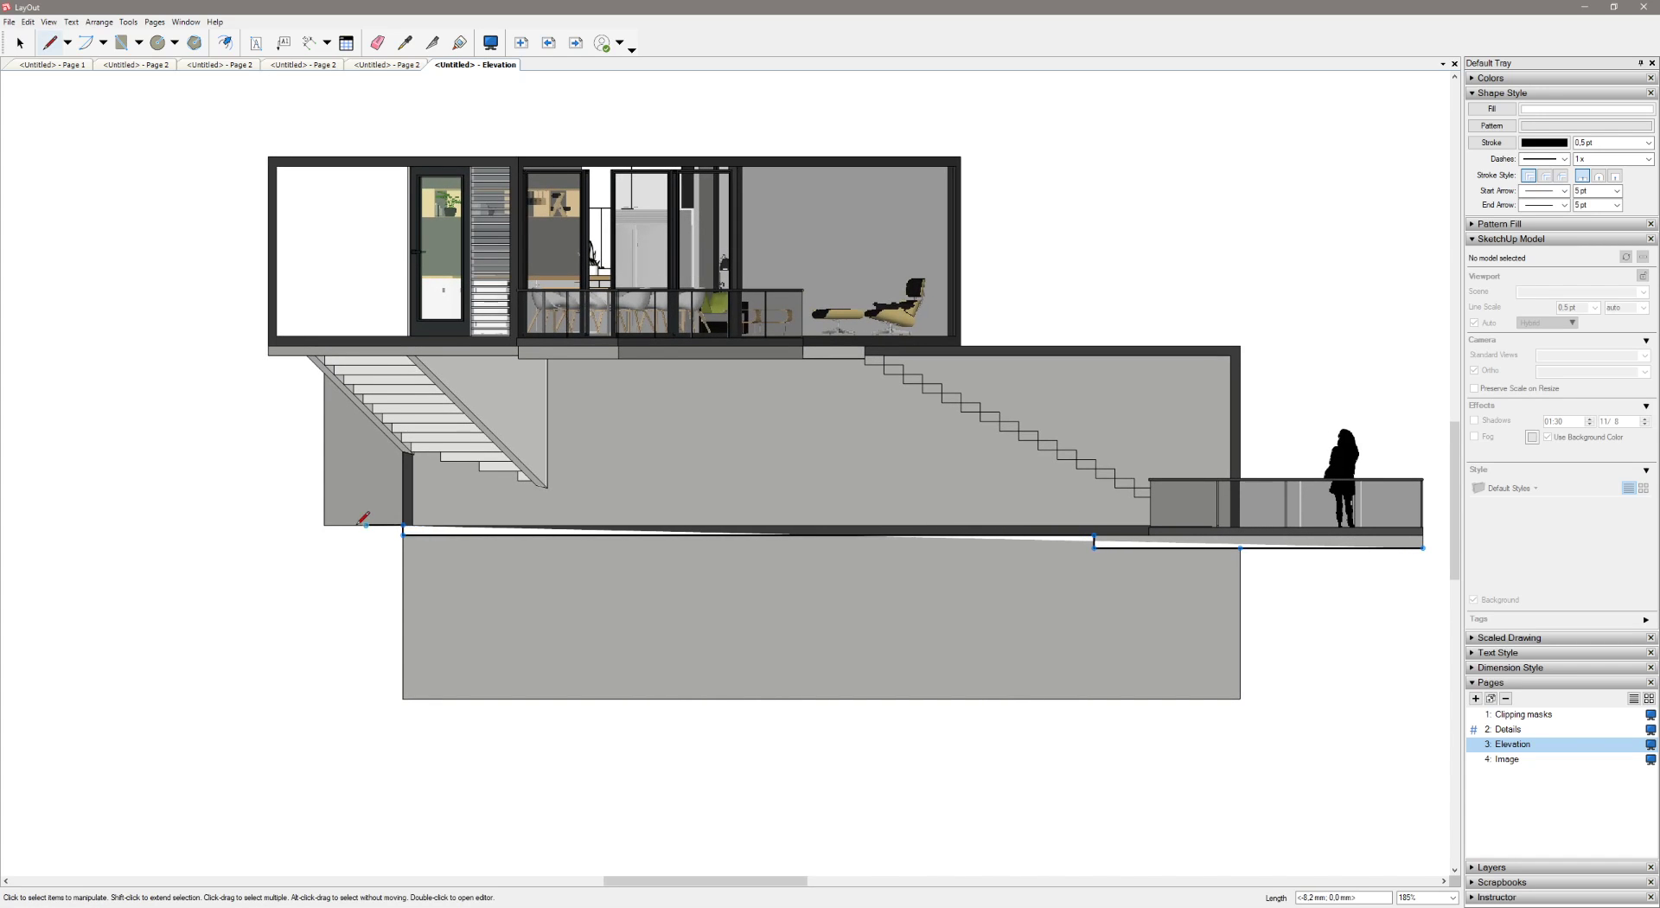
left_click(324, 524)
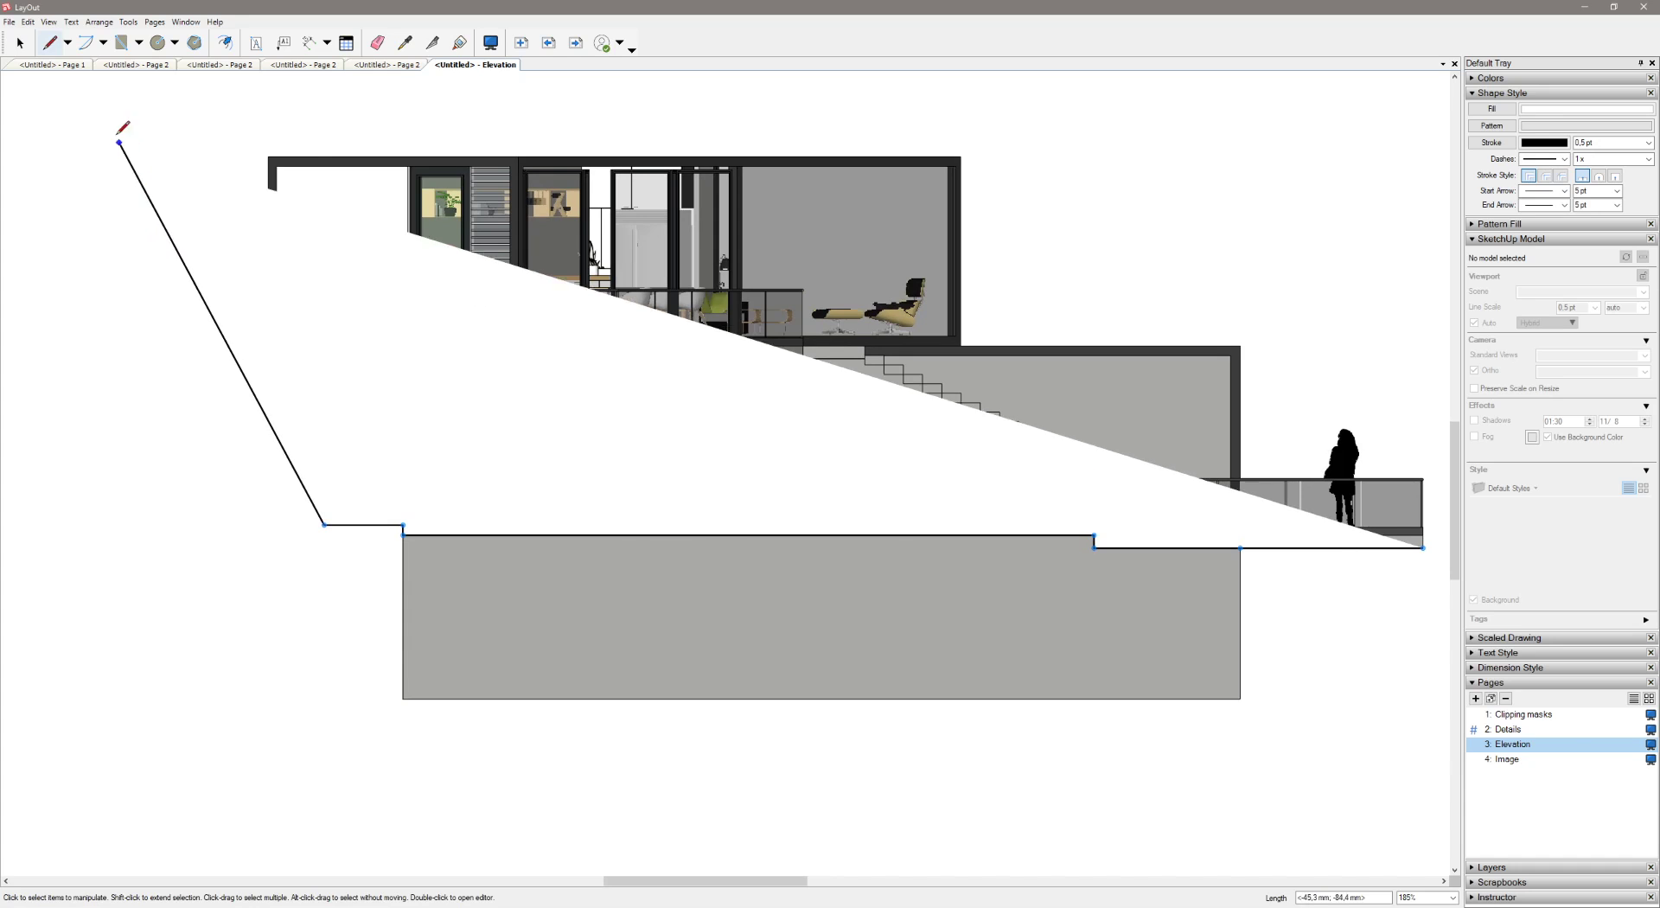
Continue the traced line around the space above the house and close it at the deck's right end
left_click(102, 87)
scroll(612, 106, "down", 1)
middle_click_drag(614, 105, 249, 203)
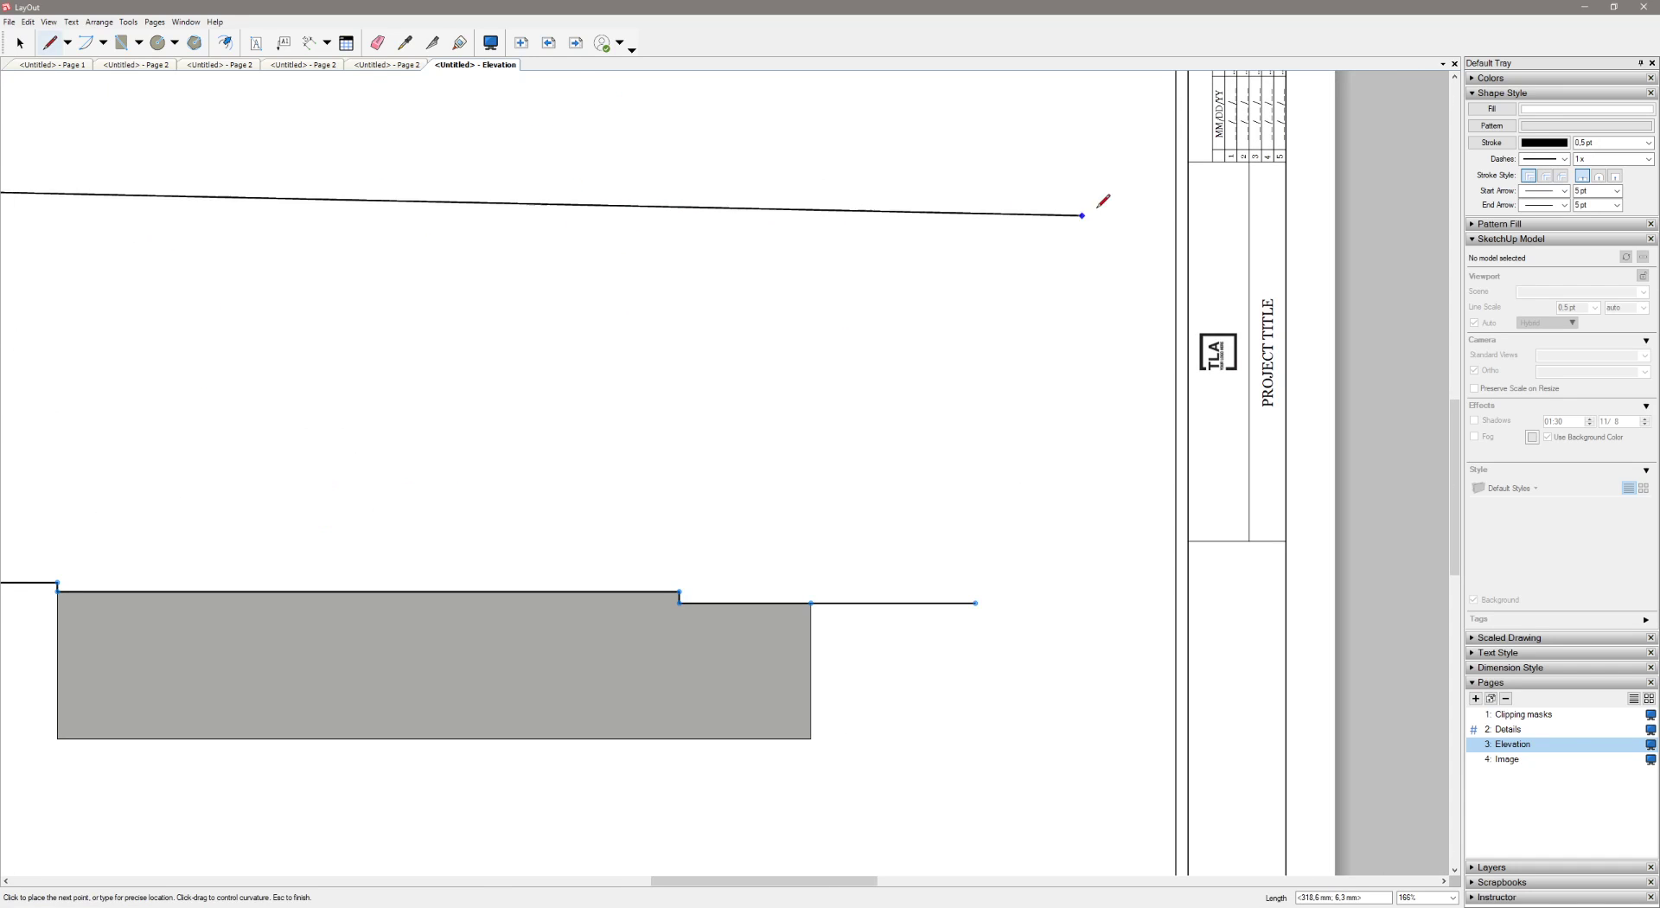
left_click(1116, 176)
left_click(976, 602)
key("space")
Remove the fill from the closed outline around the house
left_click(926, 548)
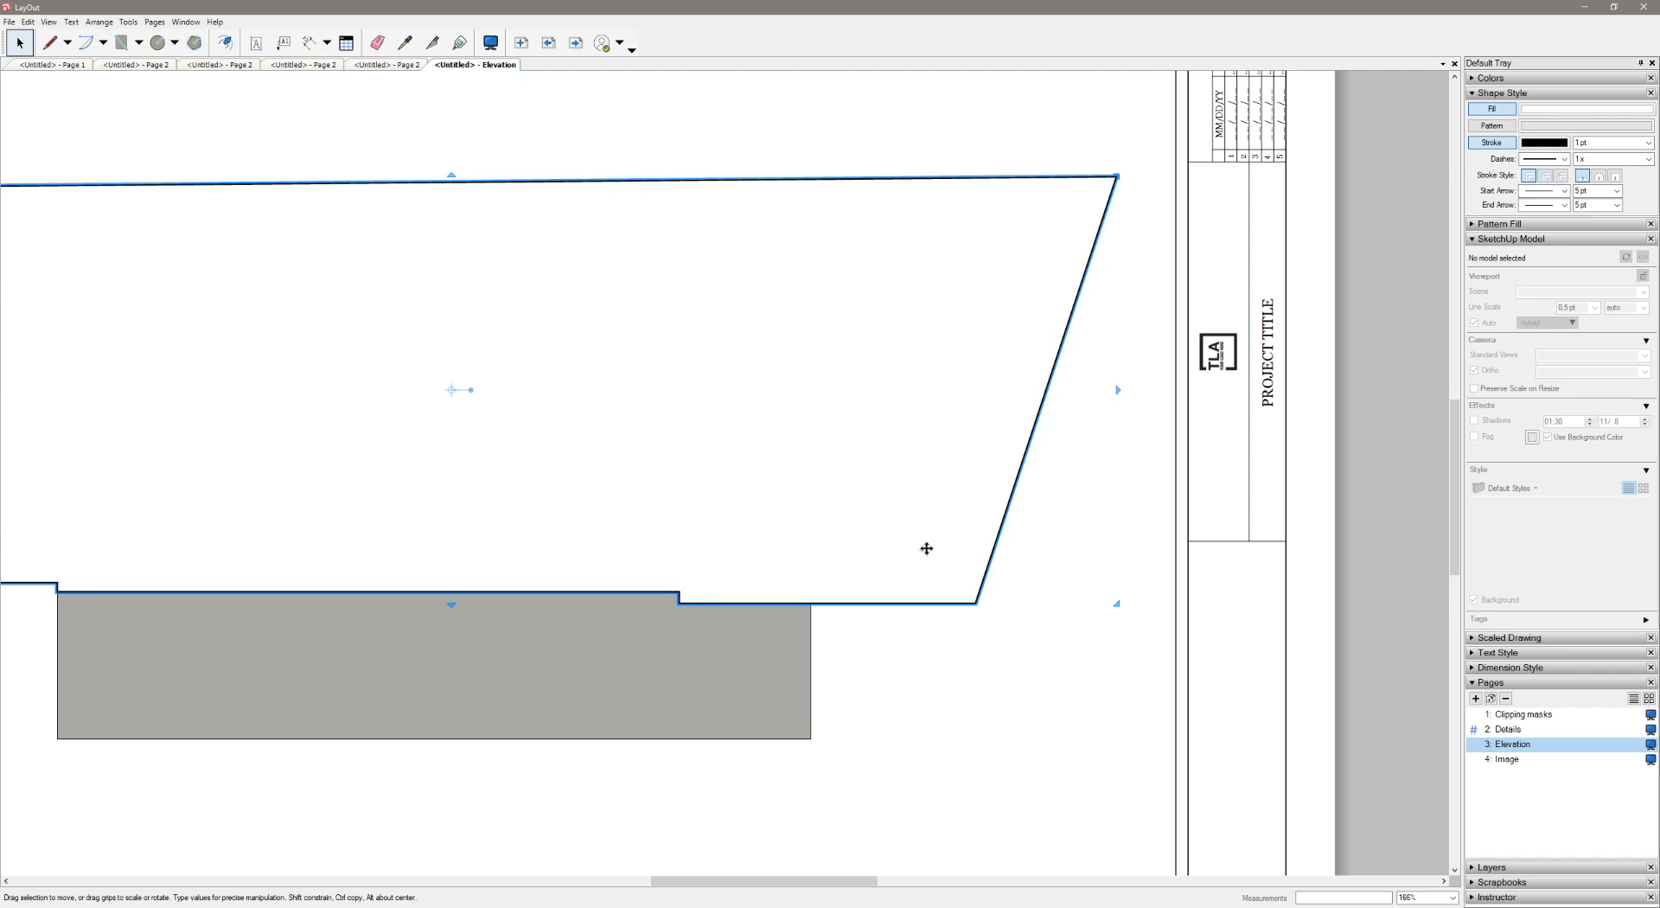
left_click(1492, 108)
left_click(1104, 609)
Create a clipping mask from the house elevation viewport and the traced outline
left_click(748, 736)
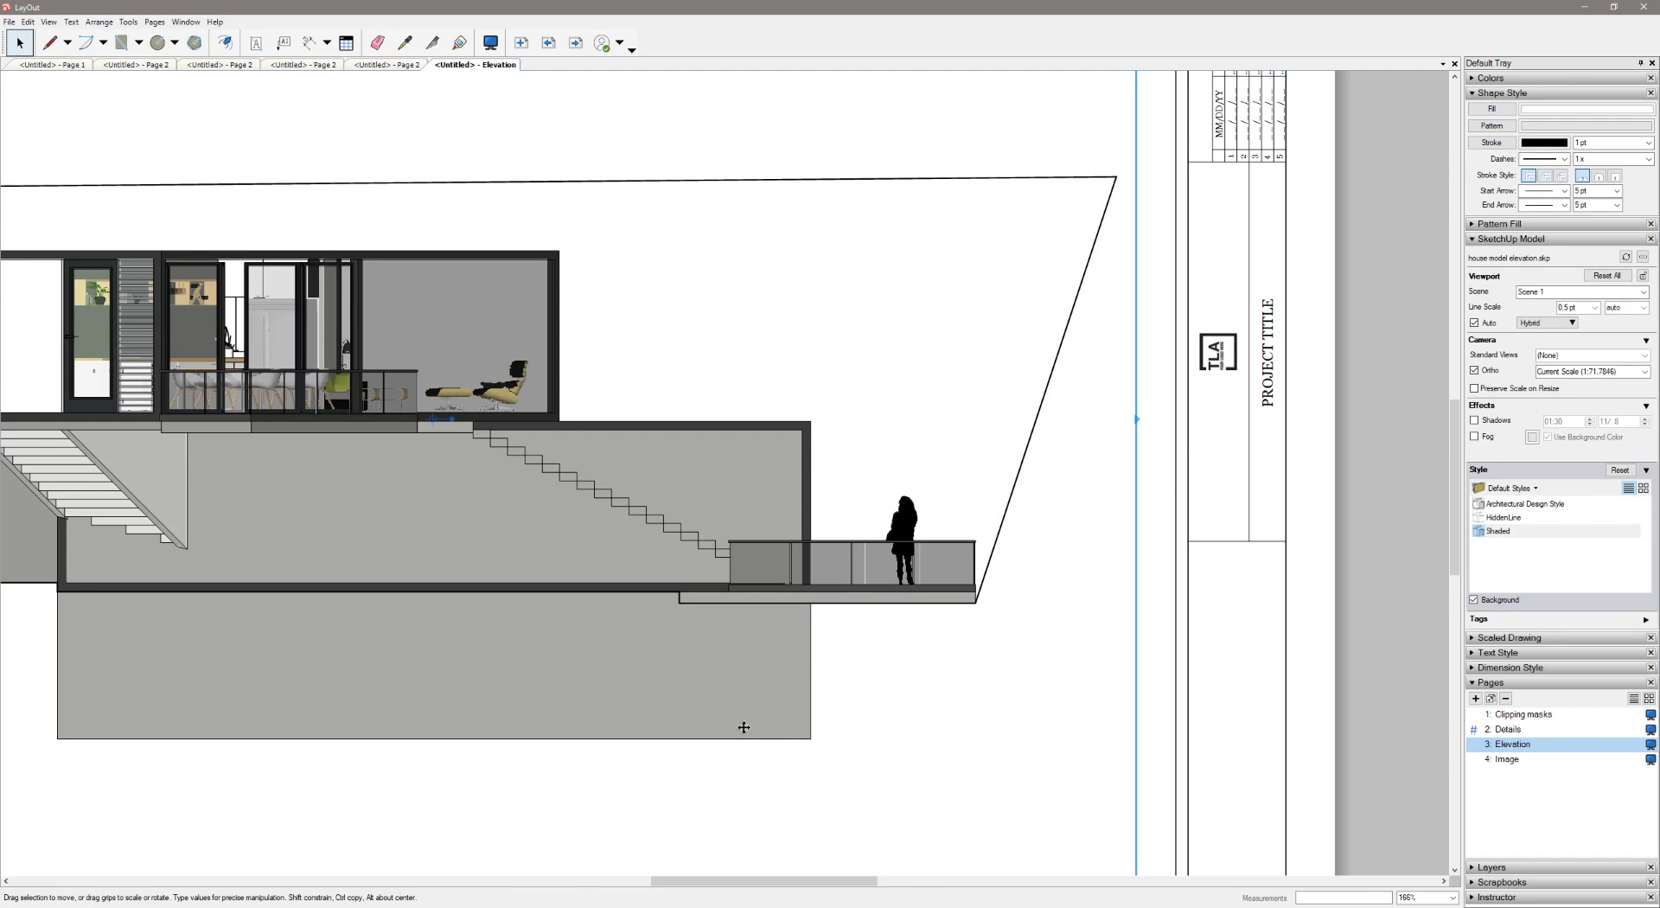
scroll(827, 660, "down", 4)
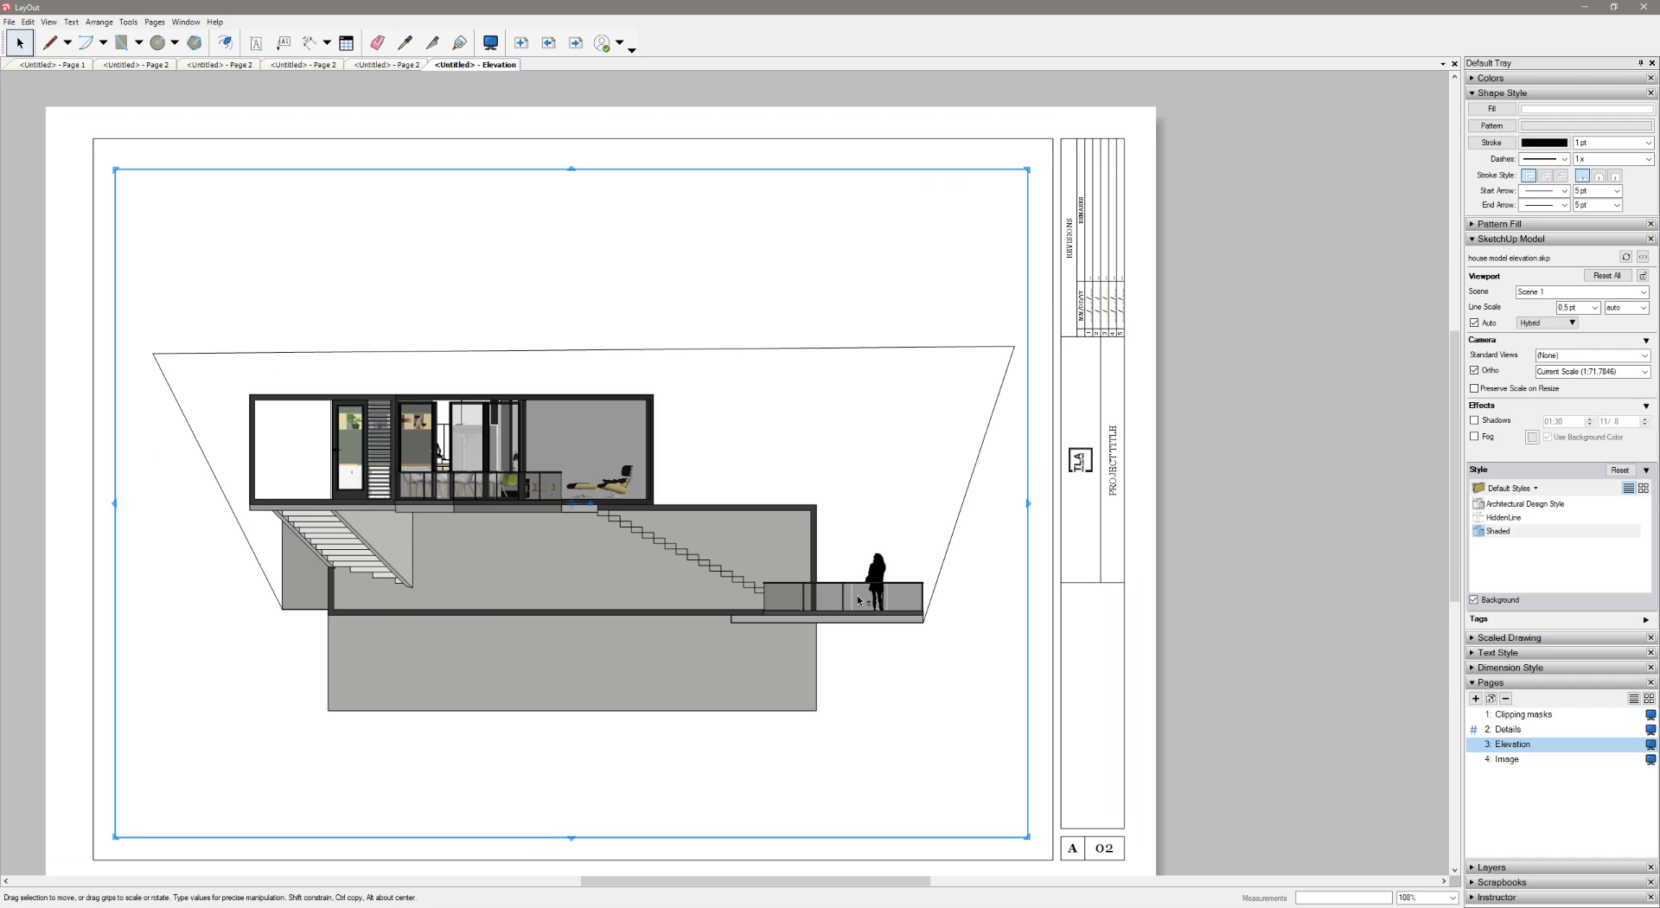
left_click(952, 542, "shift")
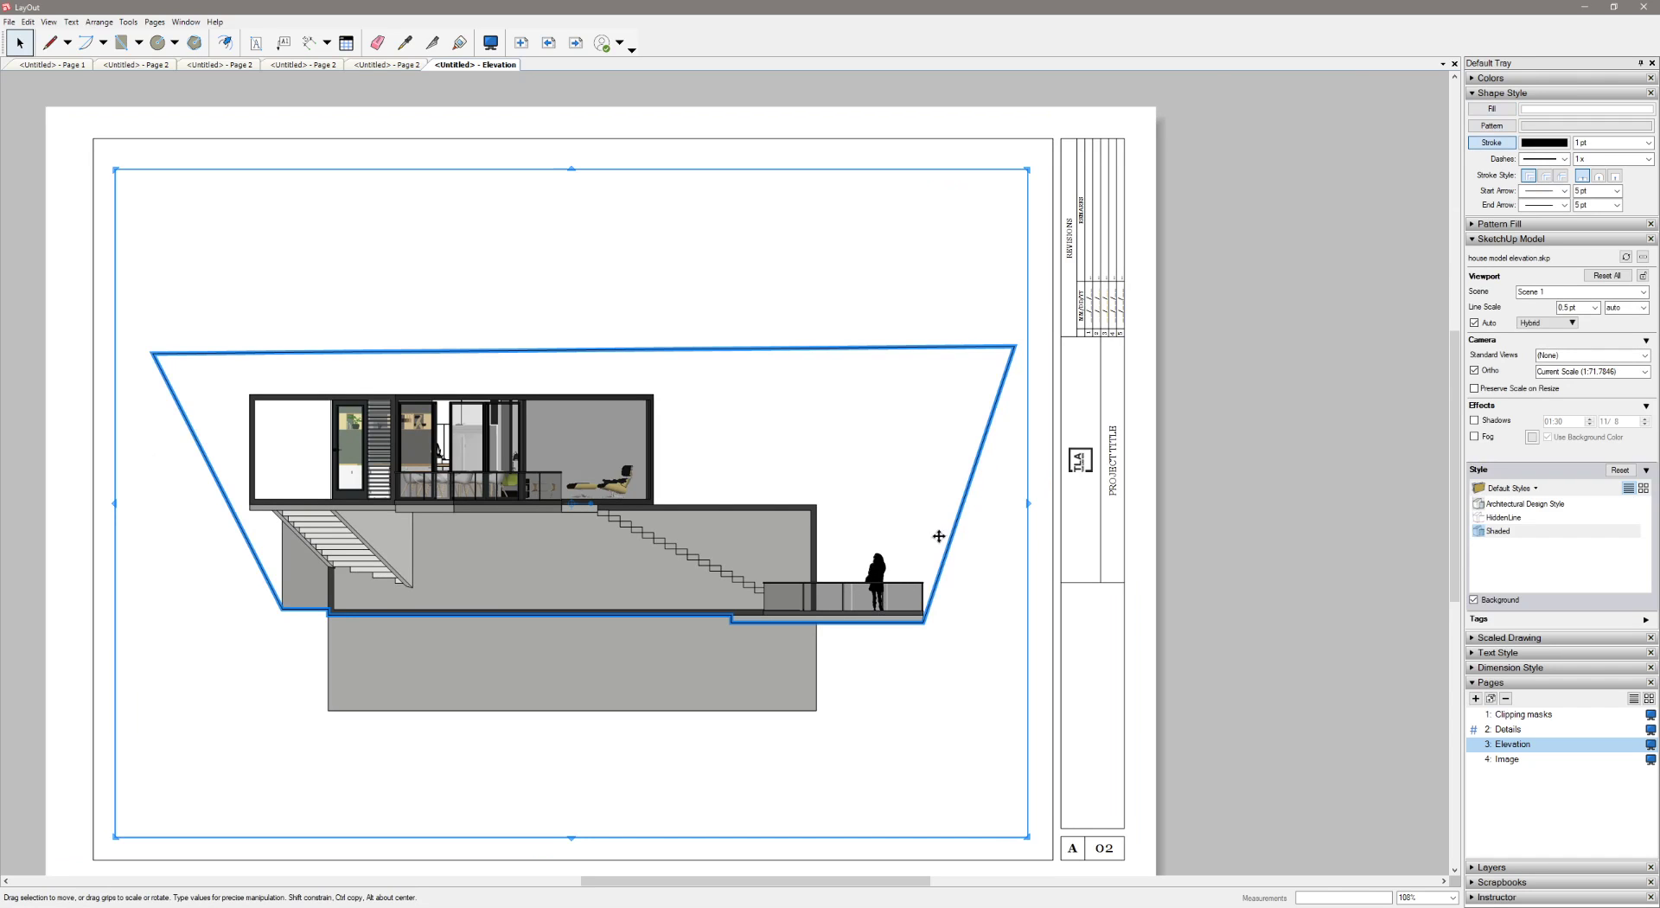
right_click(968, 505)
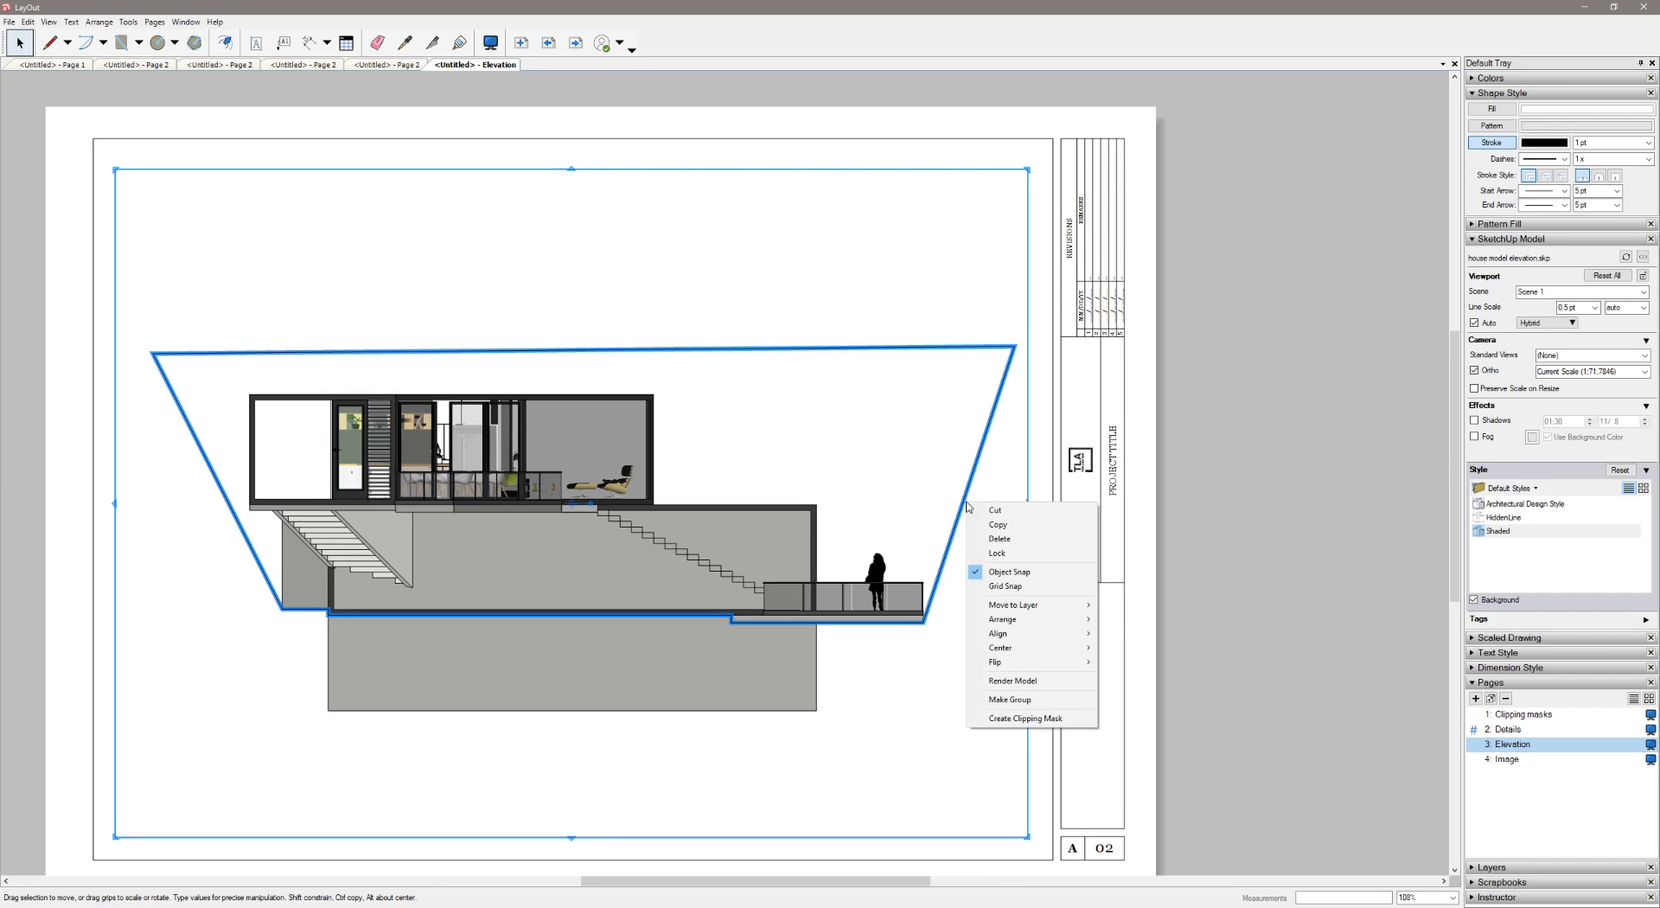
left_click(1007, 719)
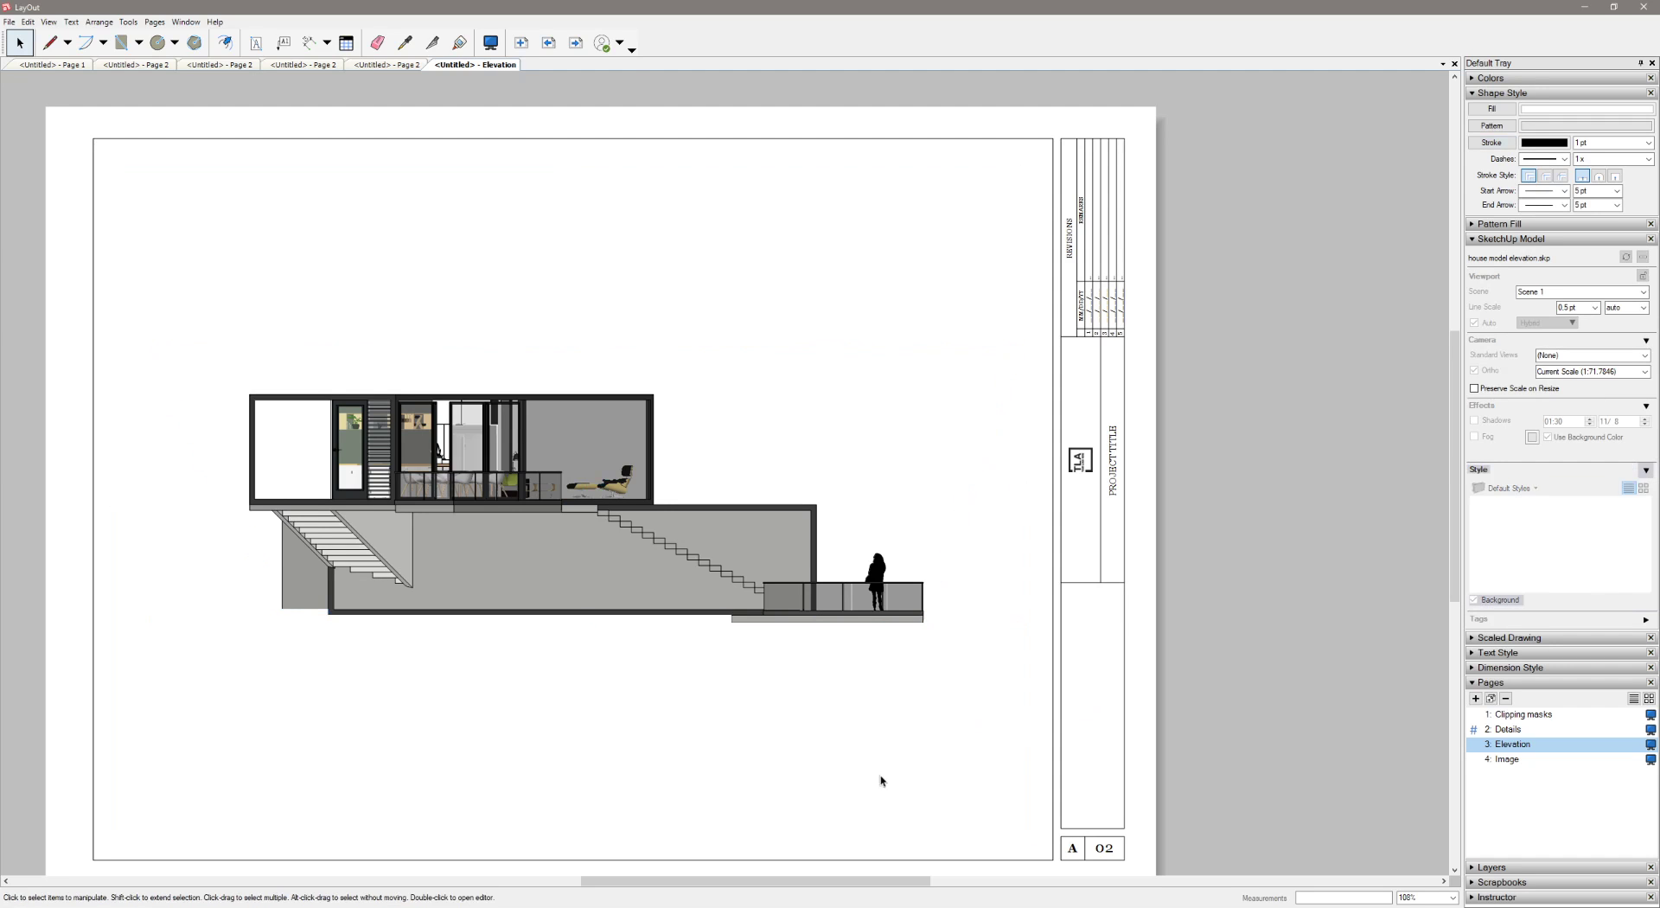
Move the masked house elevation up to the top of the sheet's border
left_click(728, 569)
left_click_drag(673, 592, 628, 408)
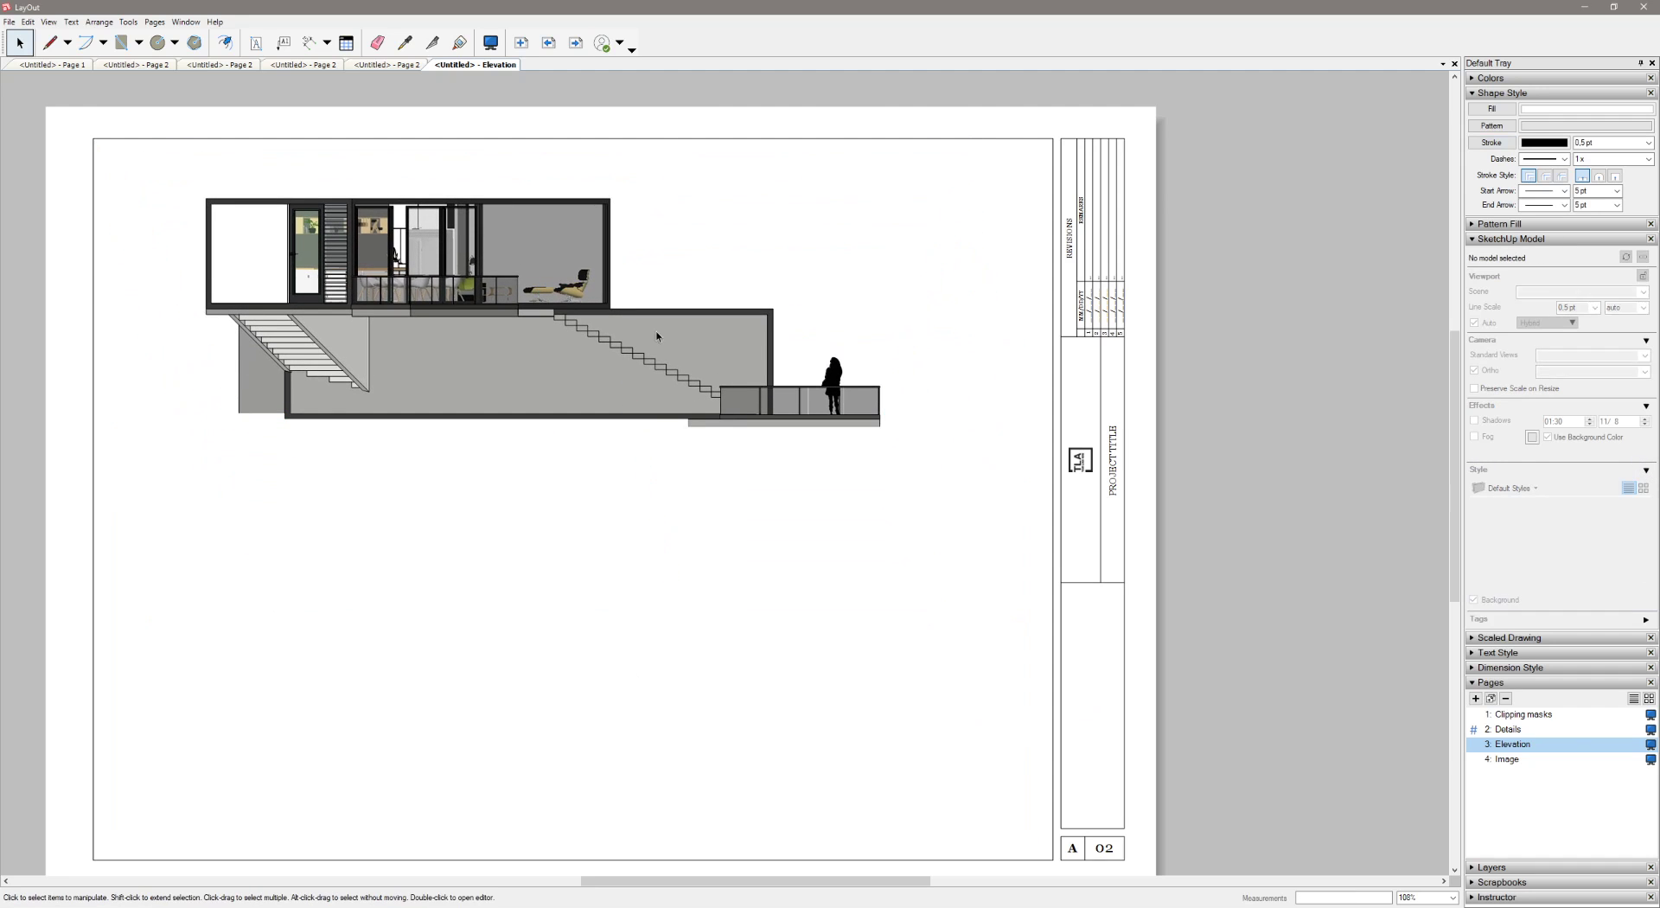
scroll(781, 490, "down", 3)
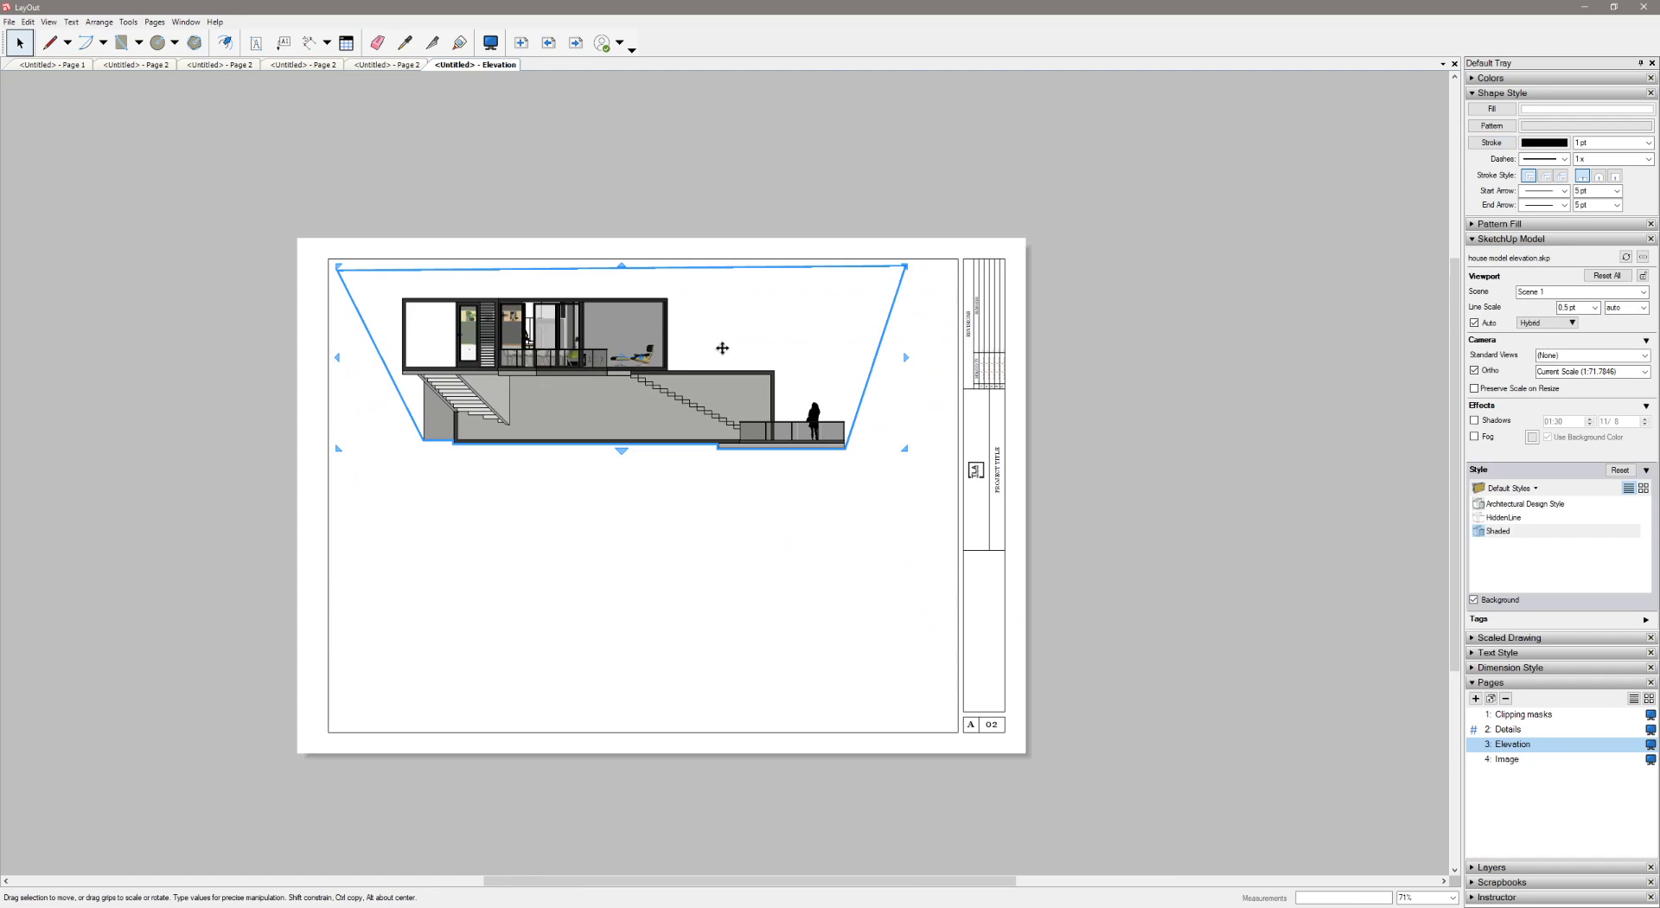
left_click(1156, 593)
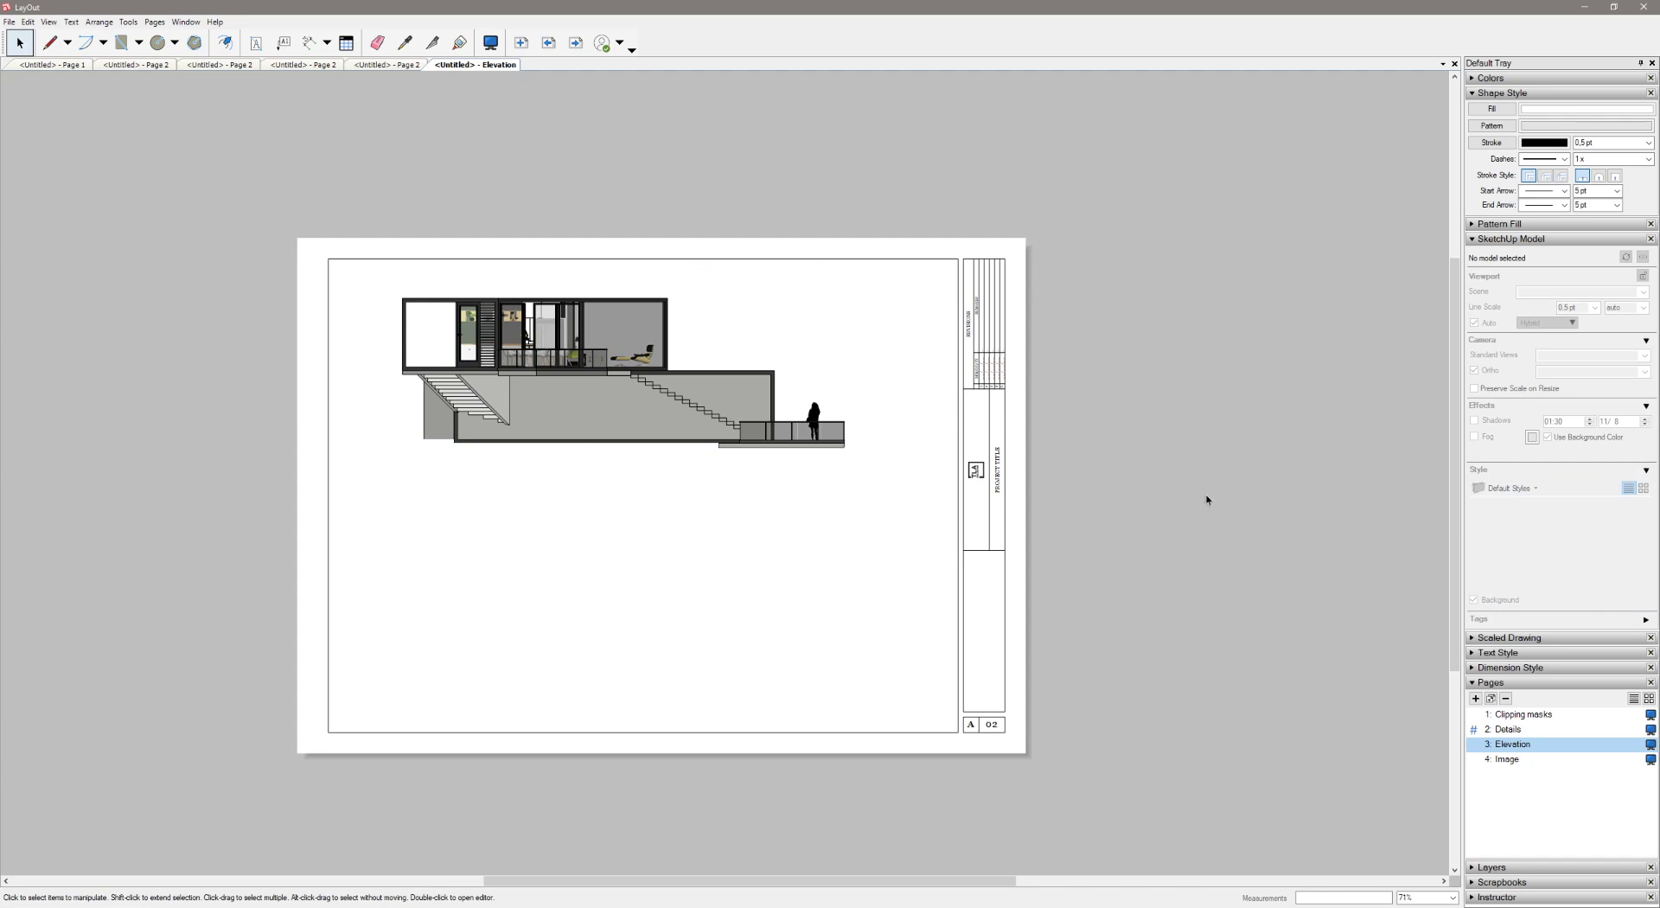
Open the Image page and move the chipmunk photo slightly up and to the left
left_click(1509, 760)
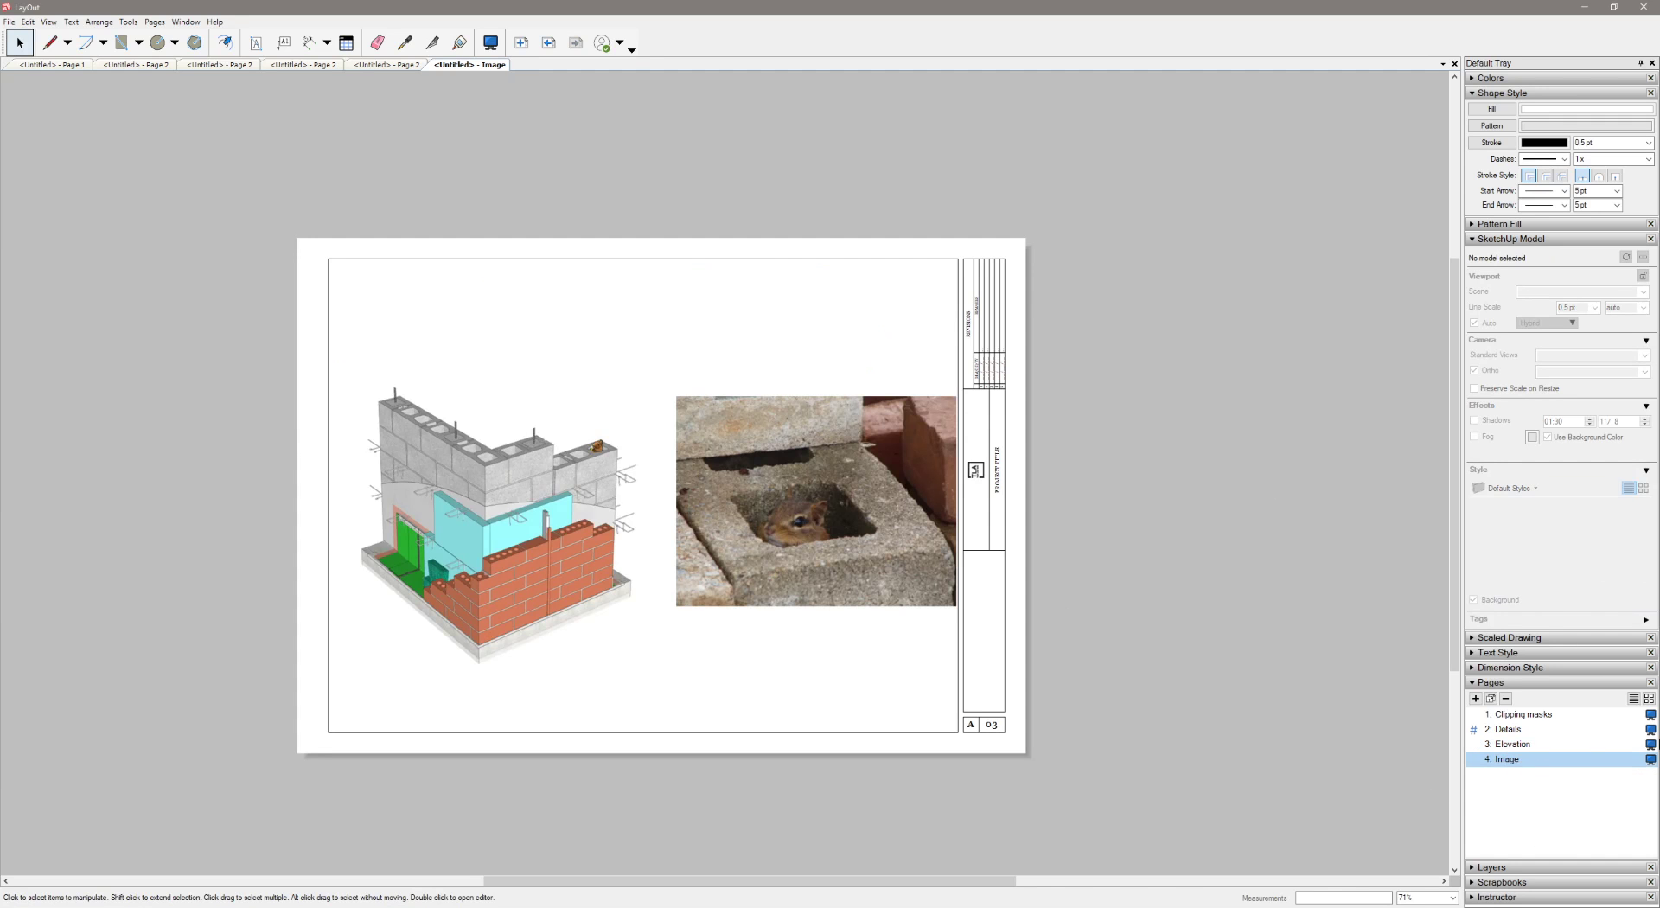
scroll(789, 702, "up", 2)
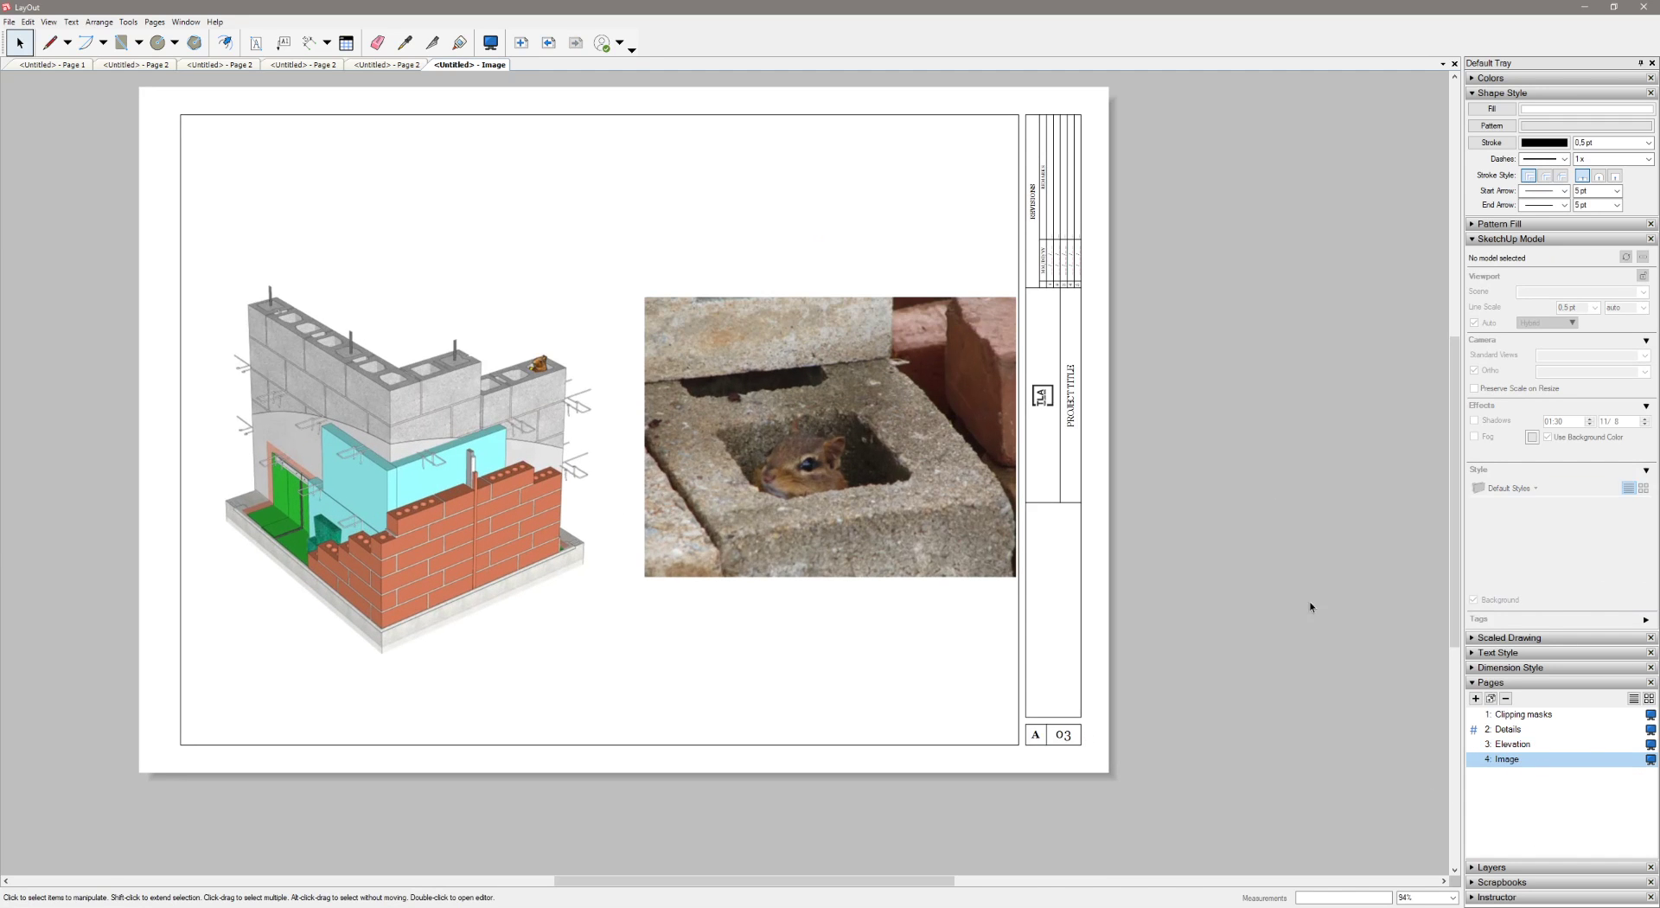
middle_click_drag(1295, 588, 1305, 638)
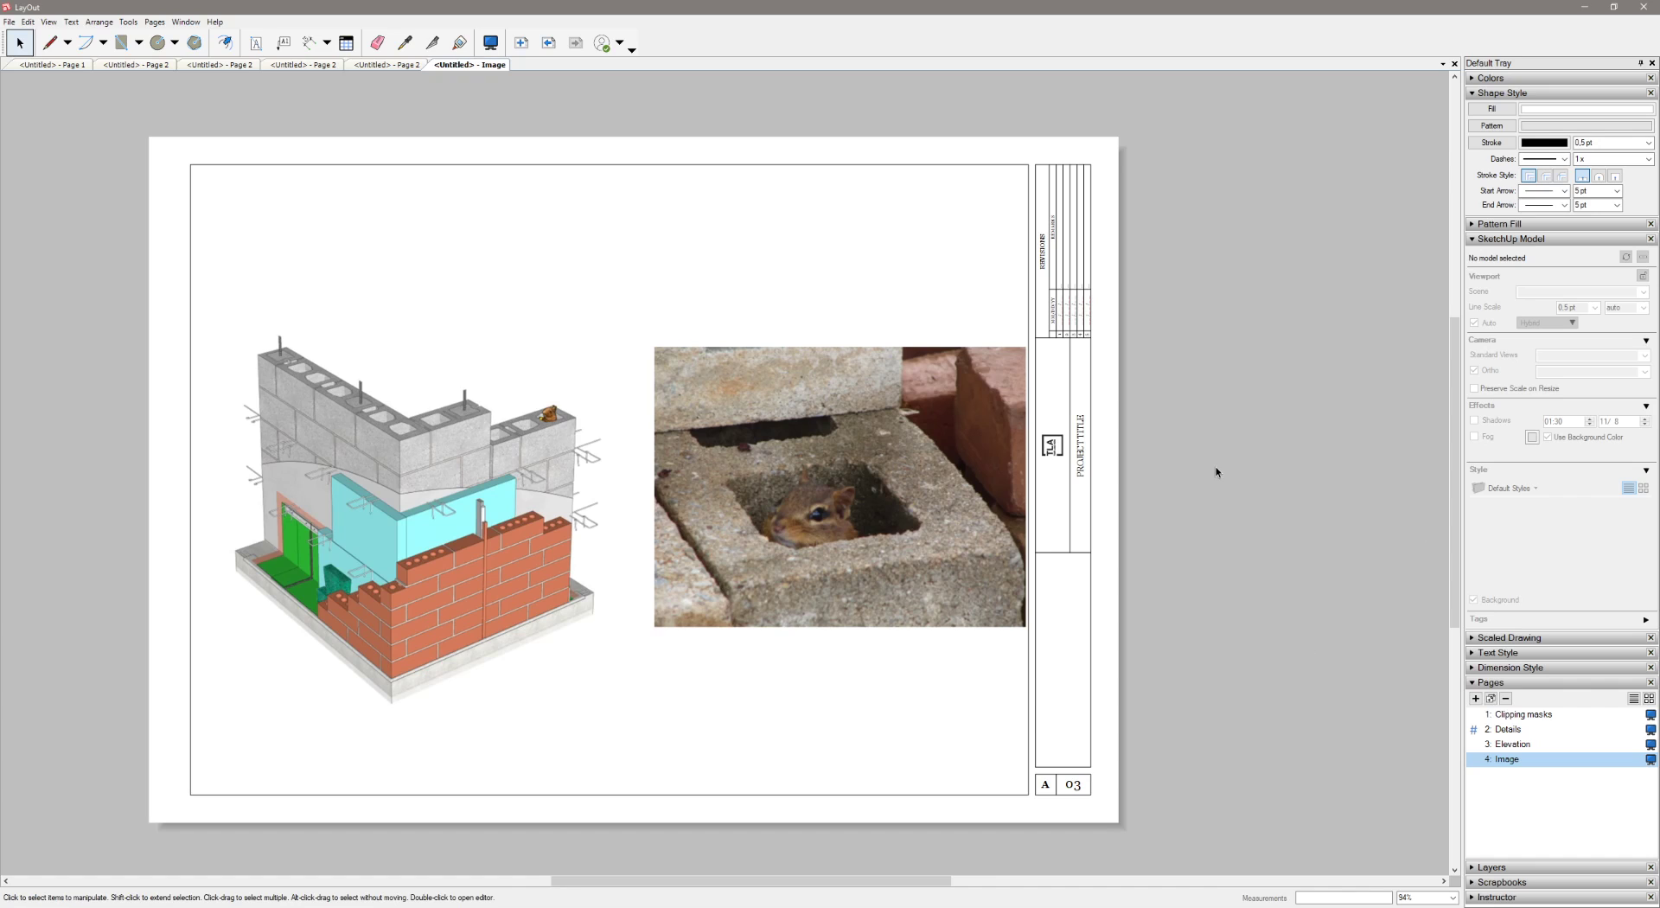
left_click_drag(830, 474, 813, 420)
left_click(532, 368)
left_click(733, 192)
scroll(776, 428, "up", 3)
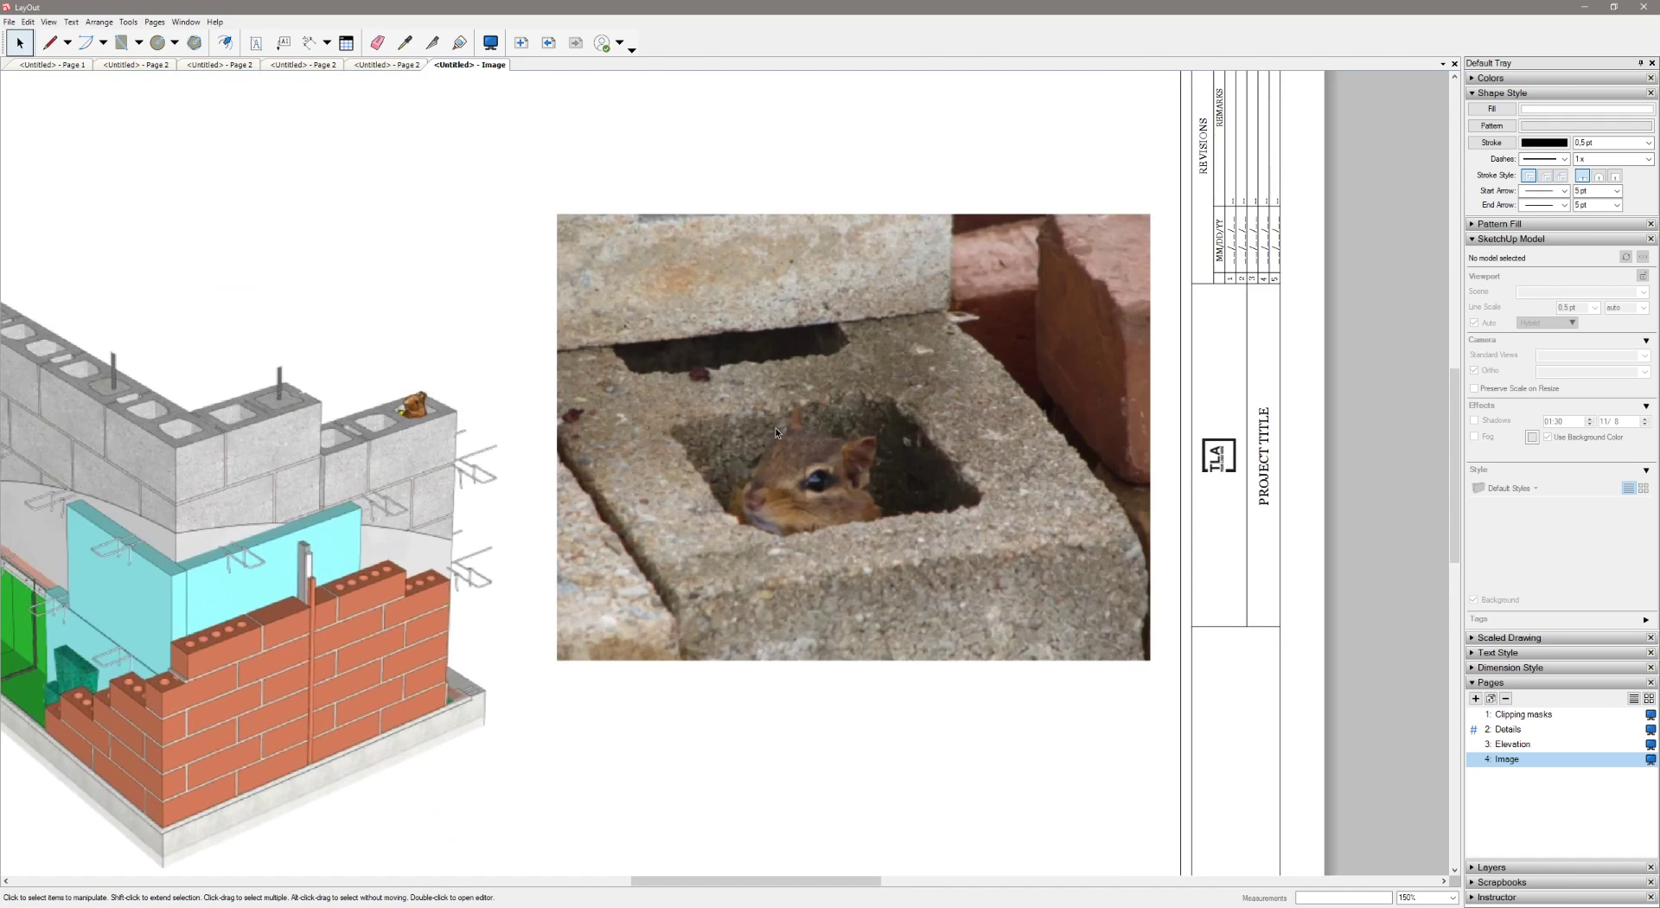
Draw a rectangle over the chipmunk photo, framing the block opening around the animal
scroll(668, 351, "down", 2)
left_click(122, 43)
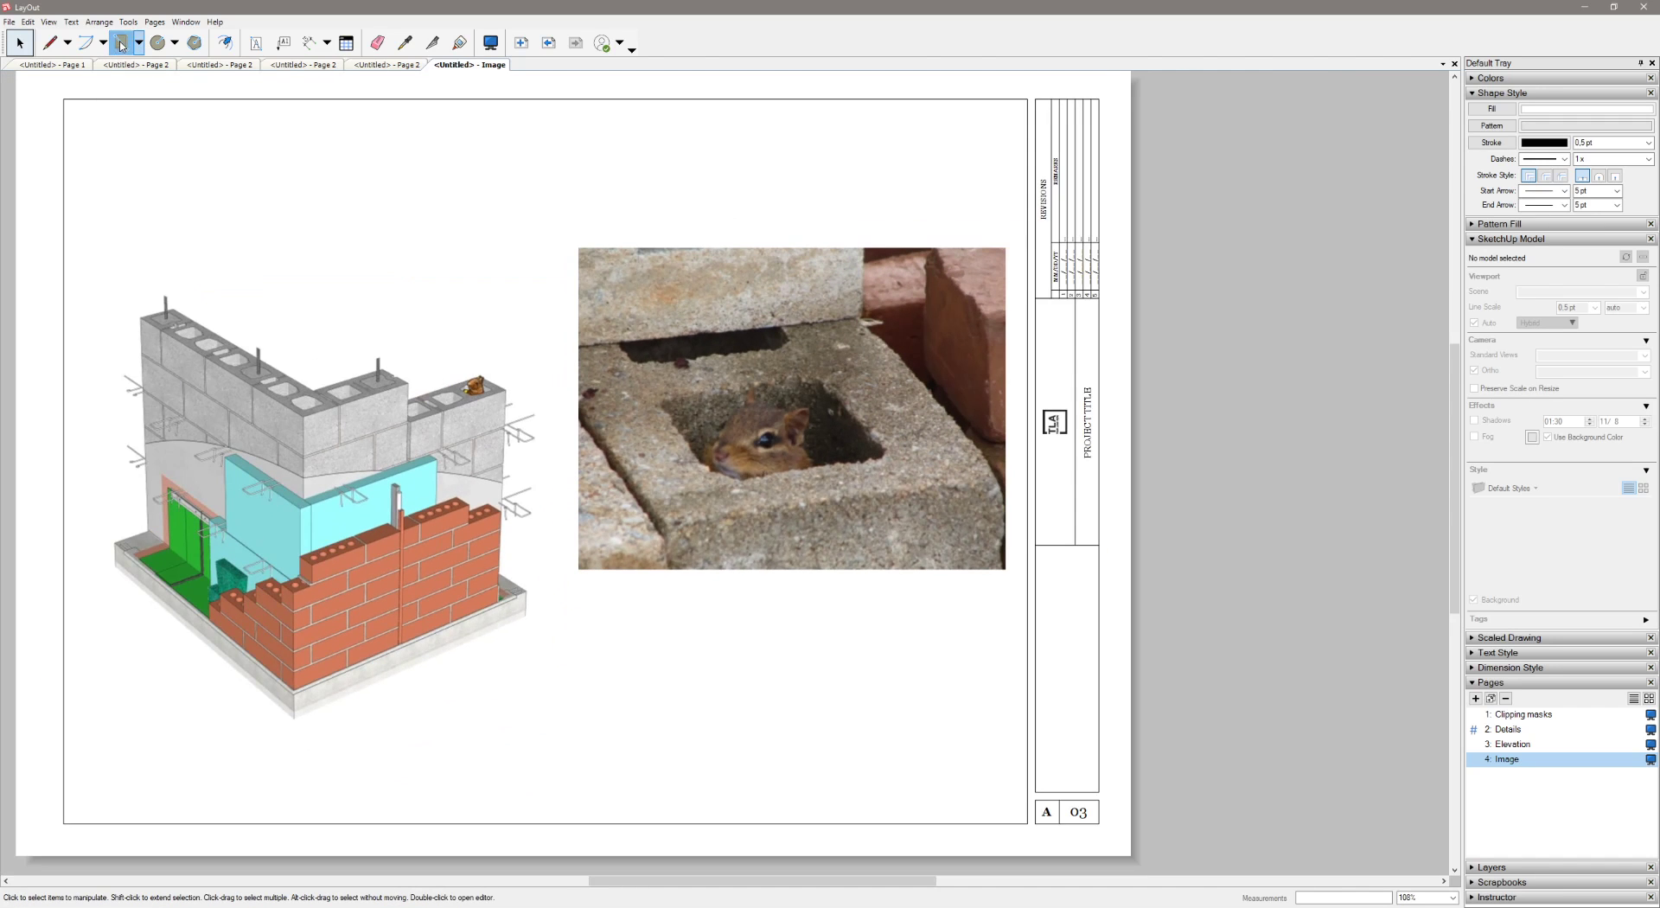
left_click(640, 326)
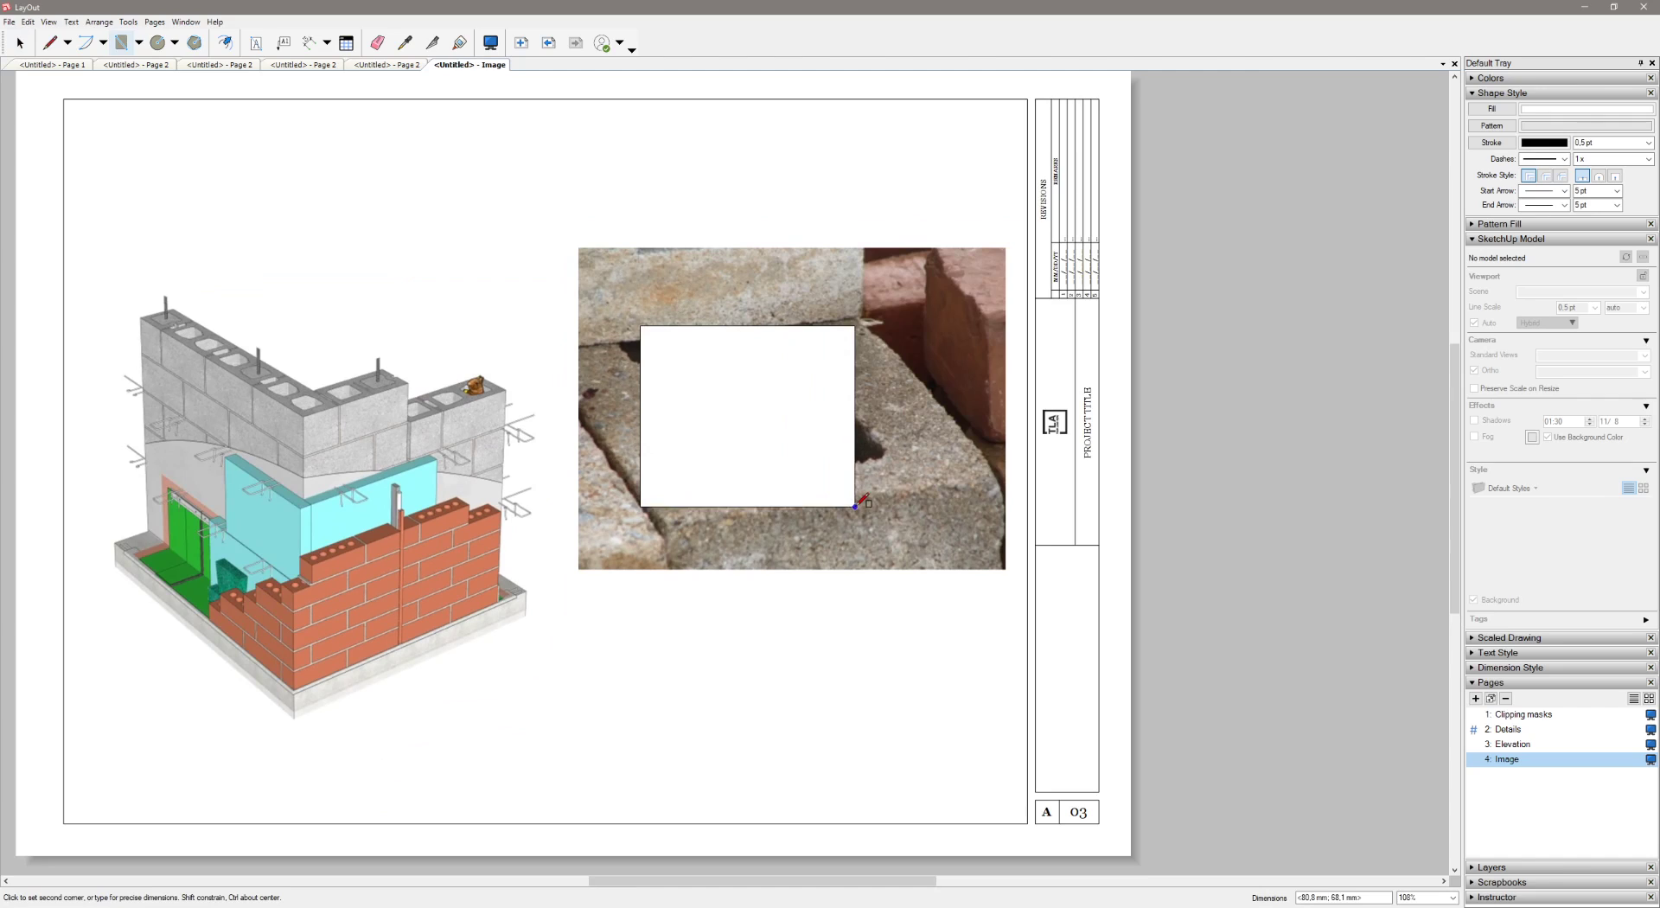
left_click(890, 532)
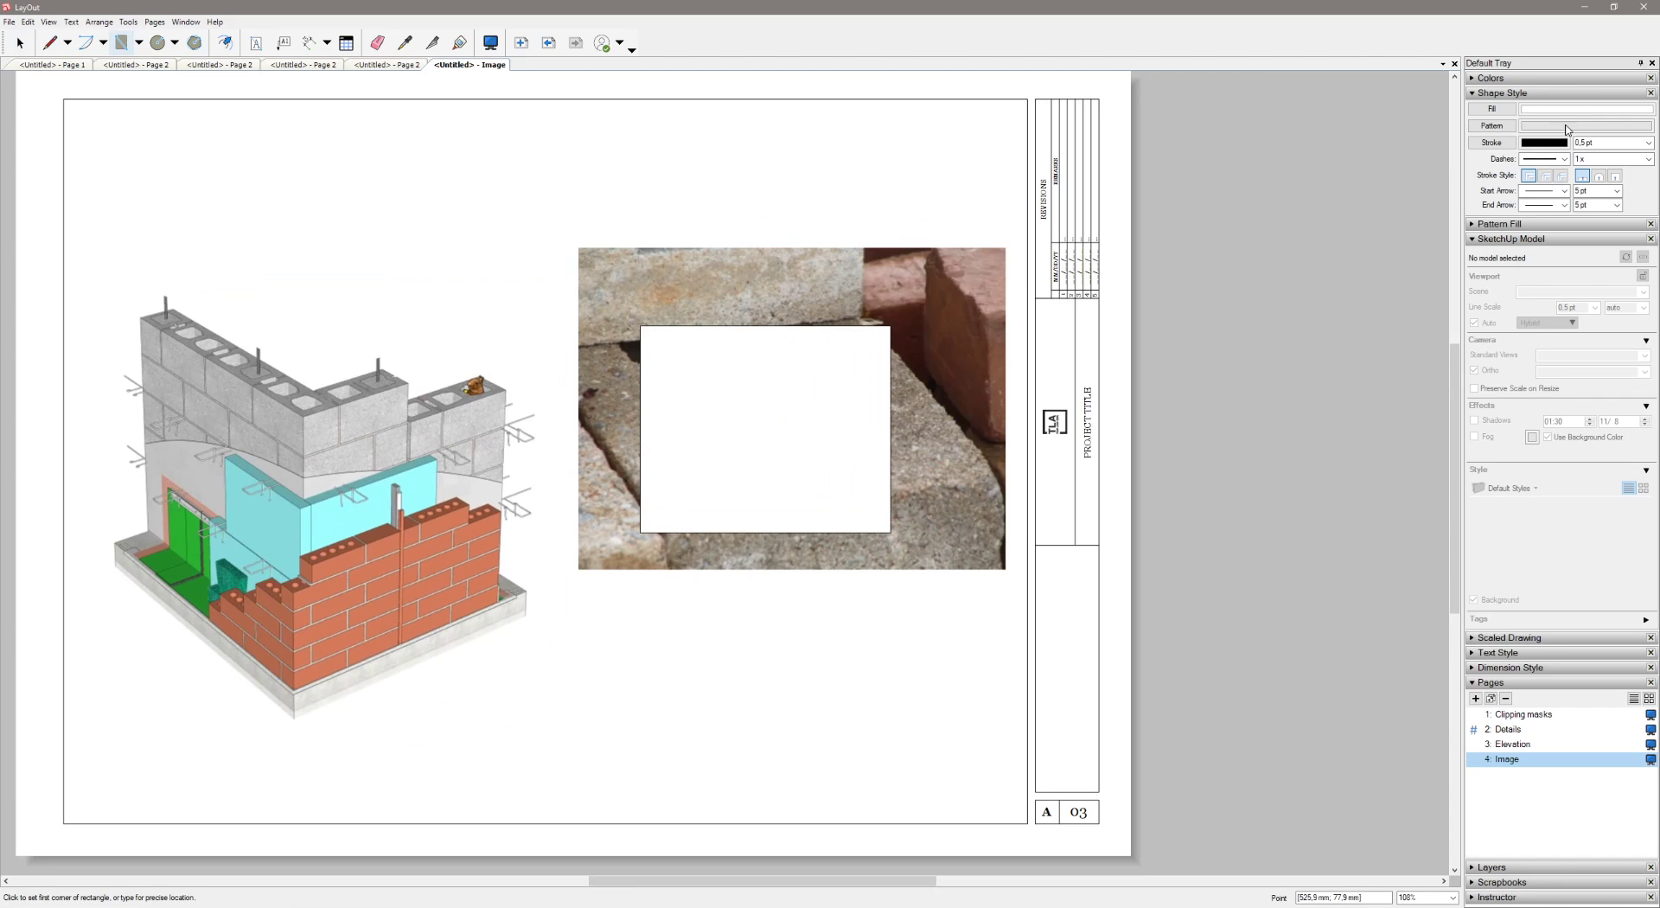
Remove the fill from the rectangle drawn over the chipmunk photo
left_click(1511, 107)
key("space")
left_click(843, 373)
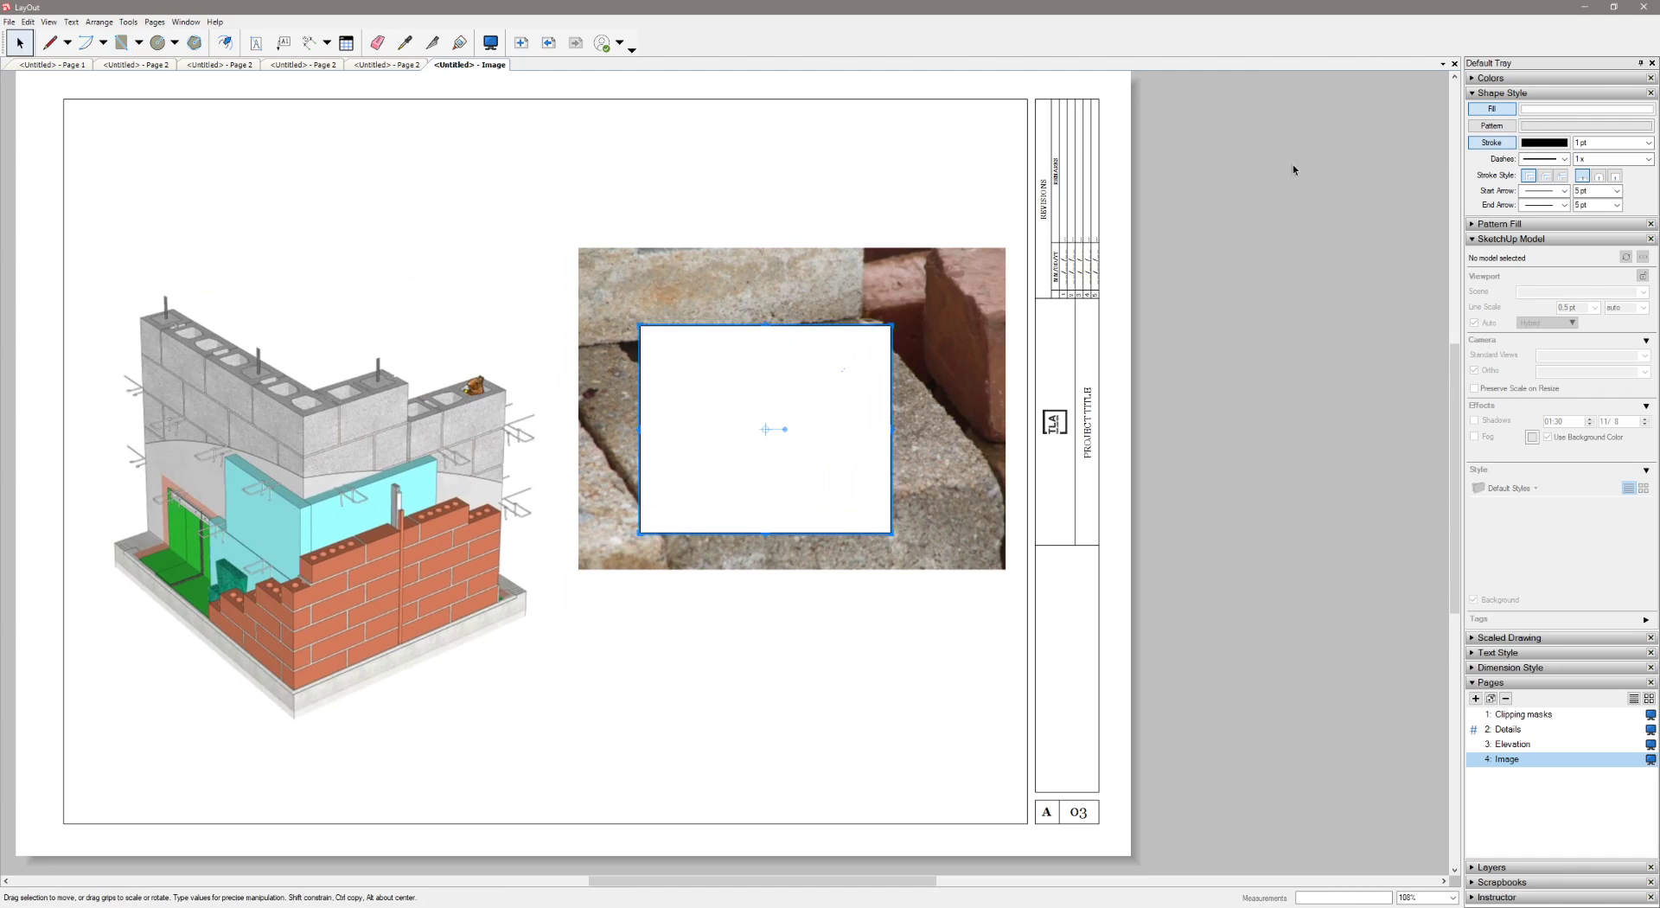
left_click(1494, 110)
key("Escape")
Create a clipping mask from the rectangle and the chipmunk photo
left_click(826, 325)
left_click(857, 274, "shift")
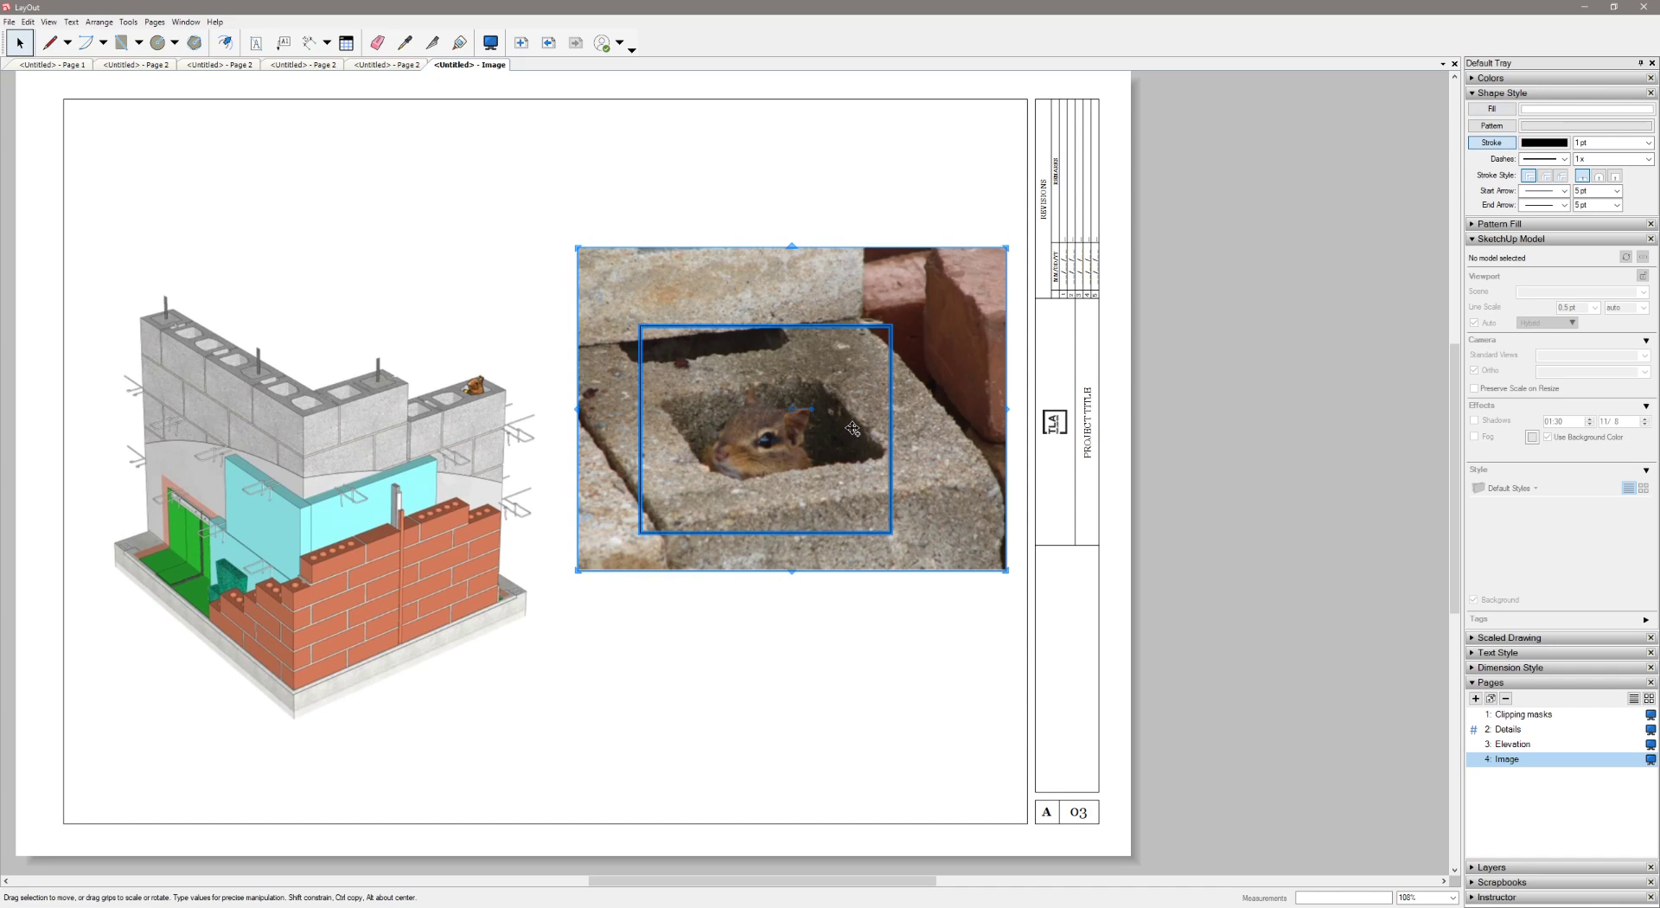
right_click(950, 471)
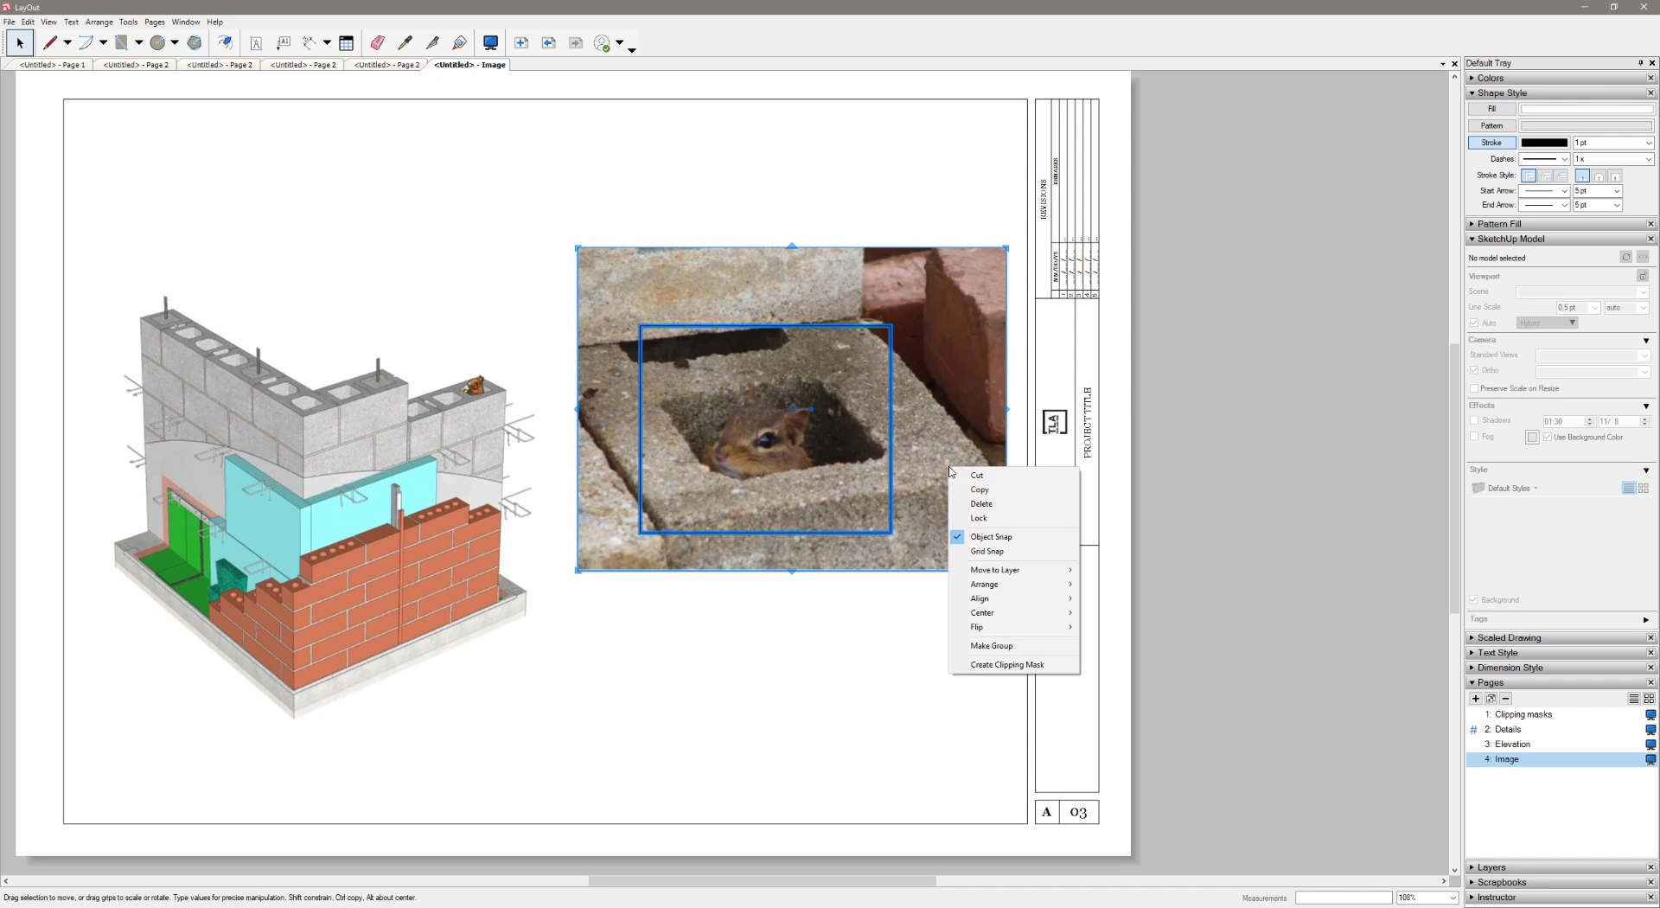
left_click(992, 664)
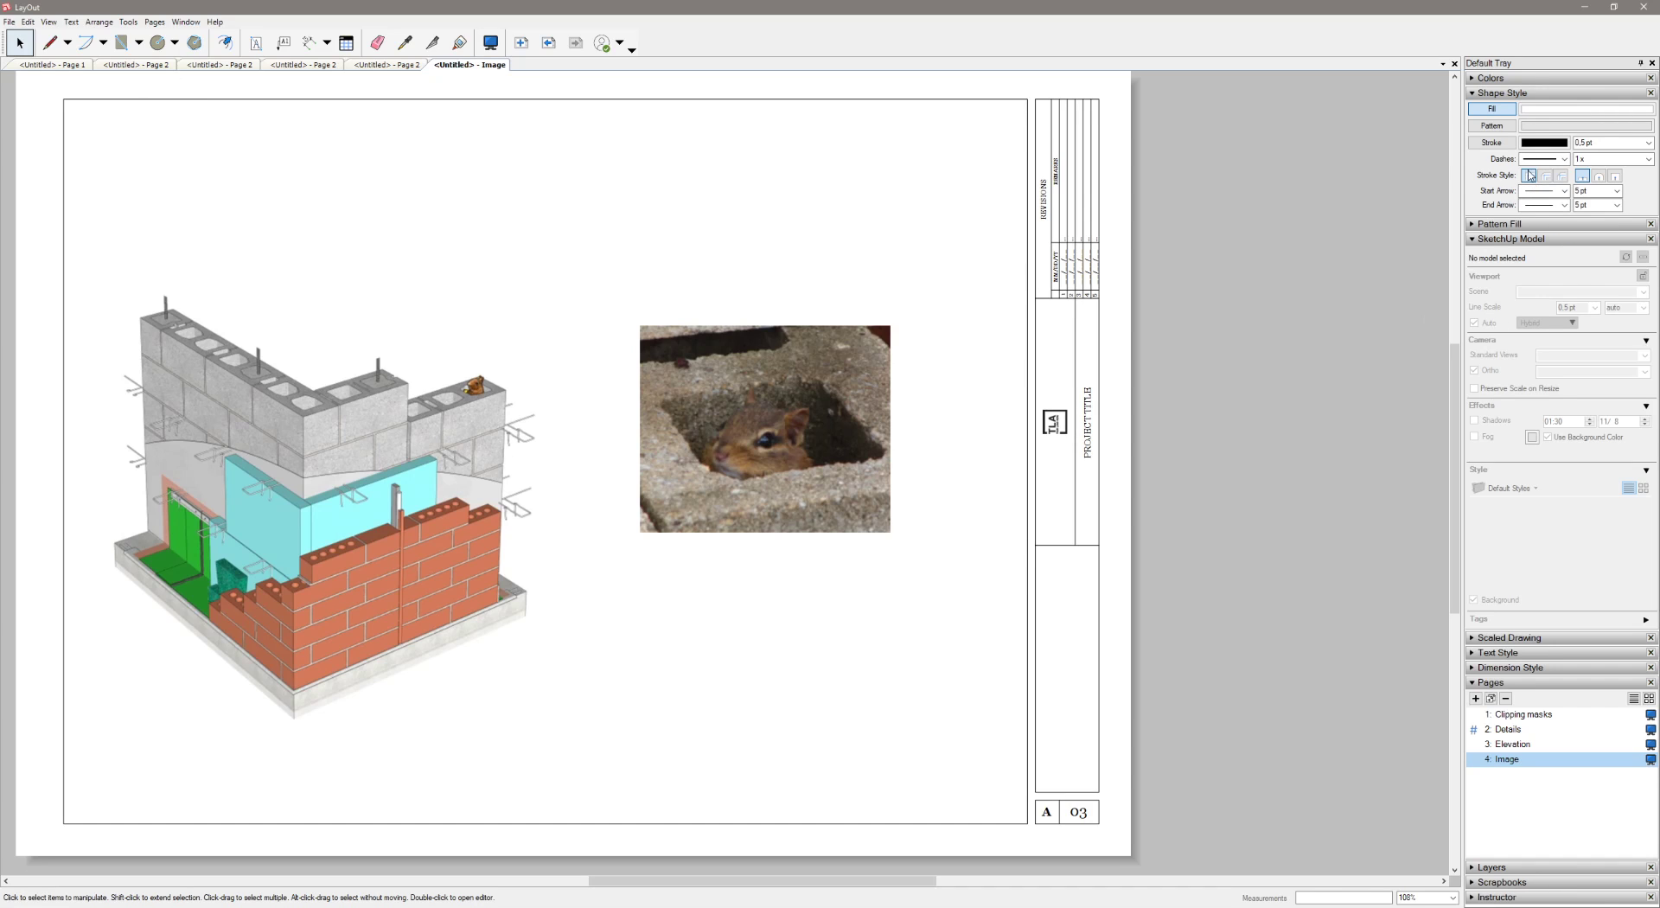
Draw a curved leader line from the near edge of the cropped photo to the chipmunk on the model's block wall
left_click(49, 43)
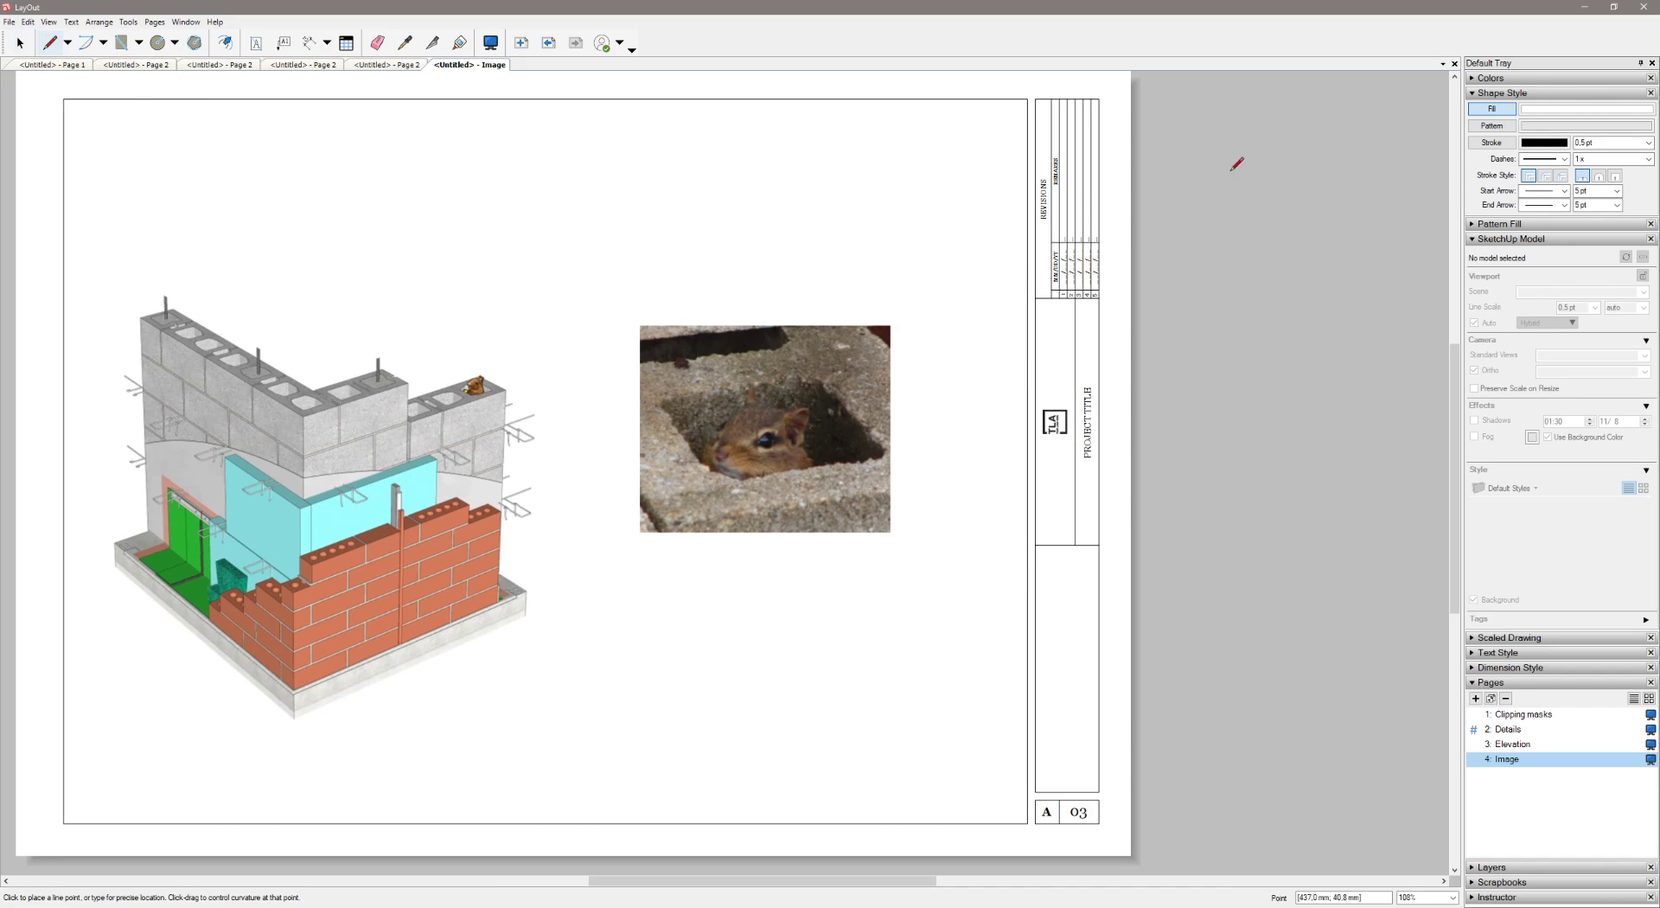
key("space")
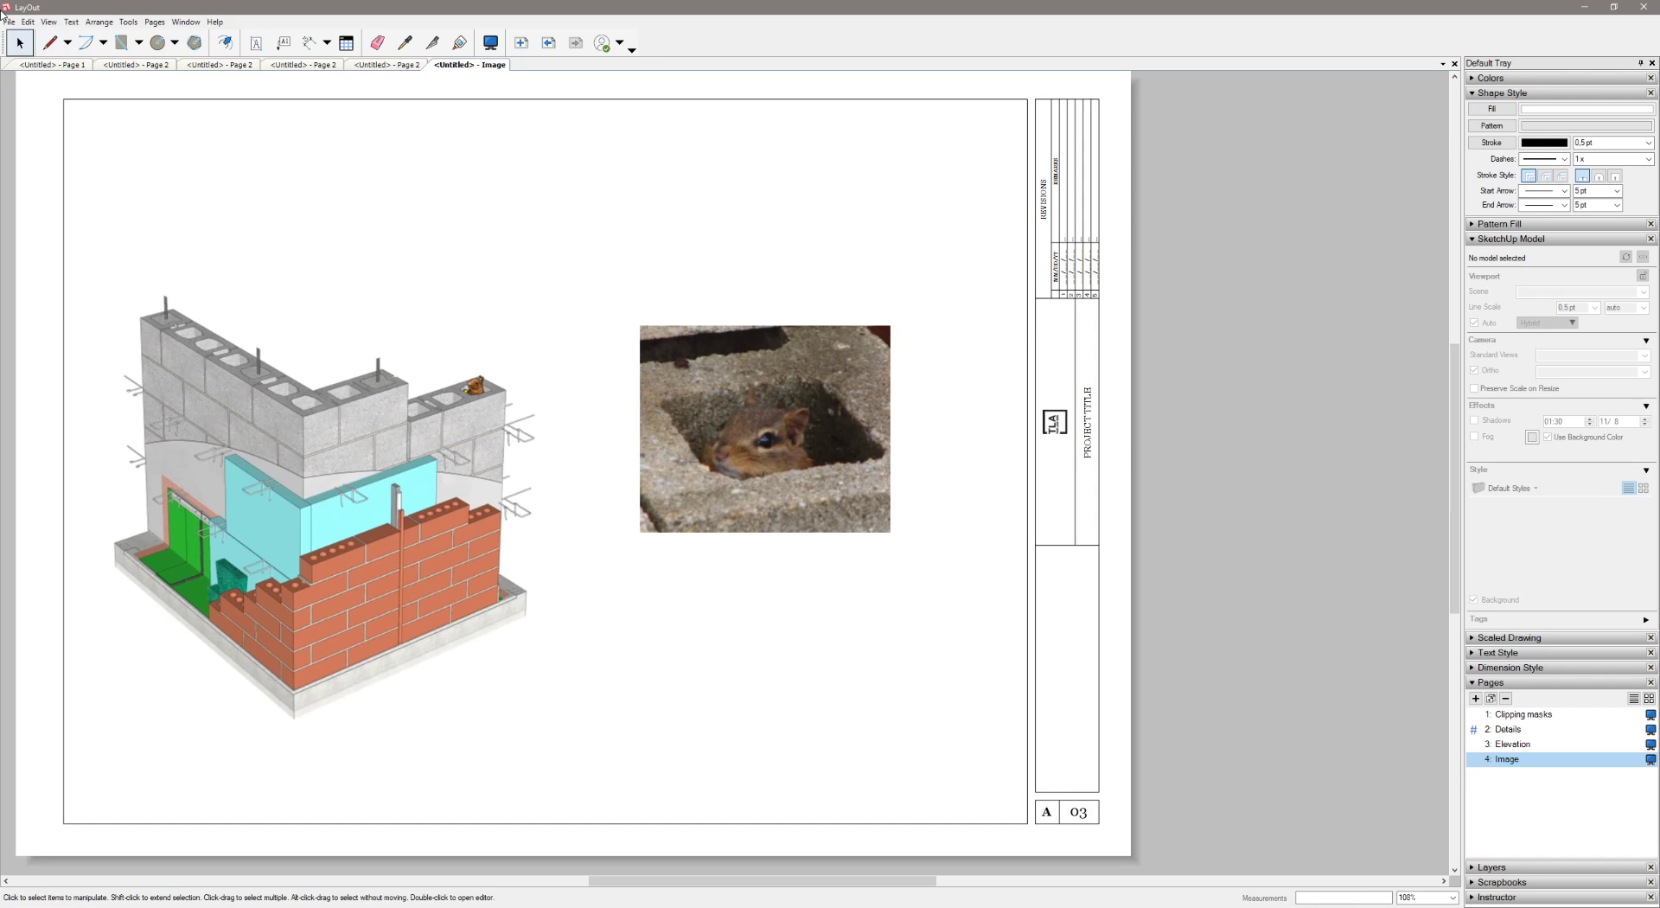
left_click(49, 42)
left_click(638, 426)
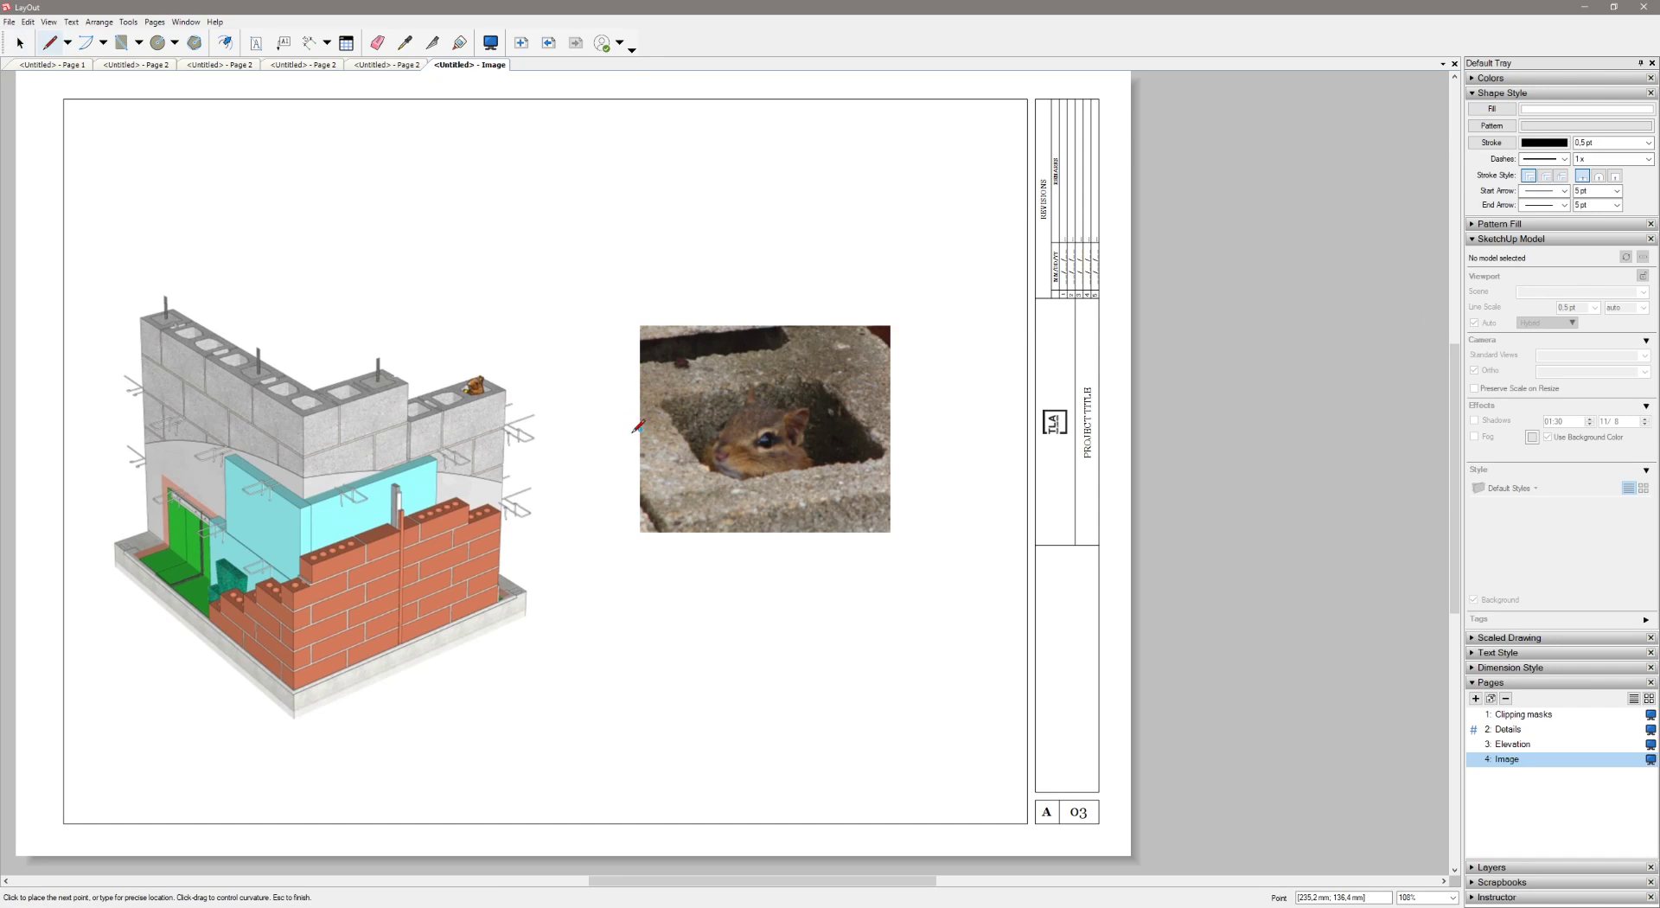
left_click_drag(551, 399, 489, 382)
left_click(502, 355)
key("space")
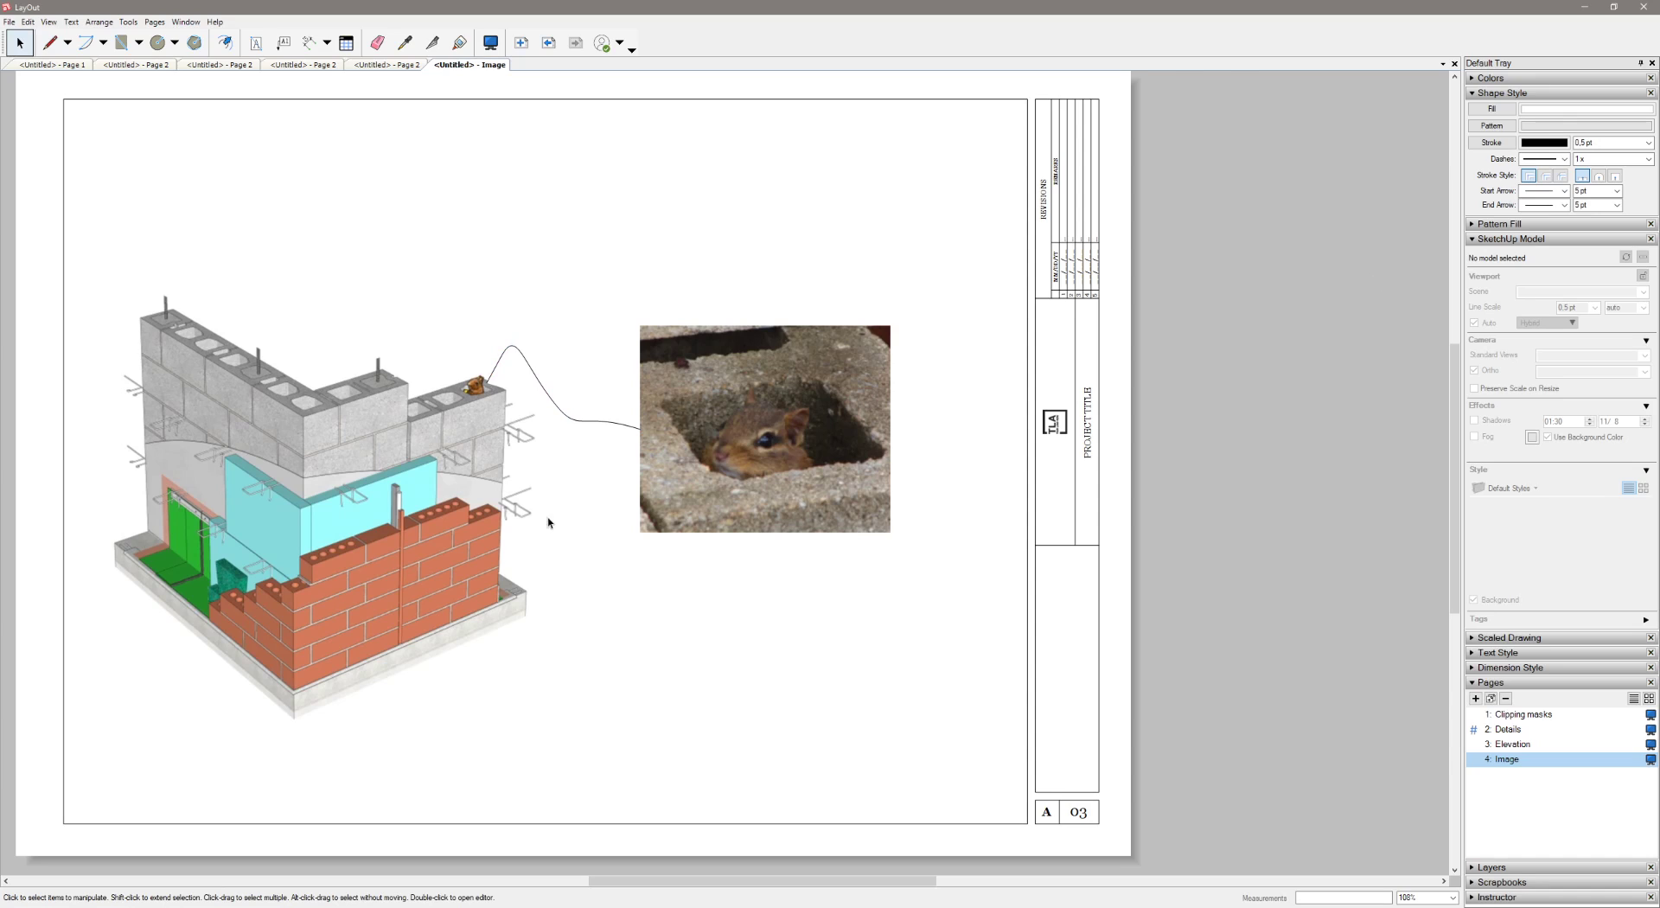
Set the default start arrow and end arrow styles to arrowheads
left_click(1564, 191)
left_click(1545, 203)
left_click(1564, 206)
left_click(1545, 217)
left_click(602, 424)
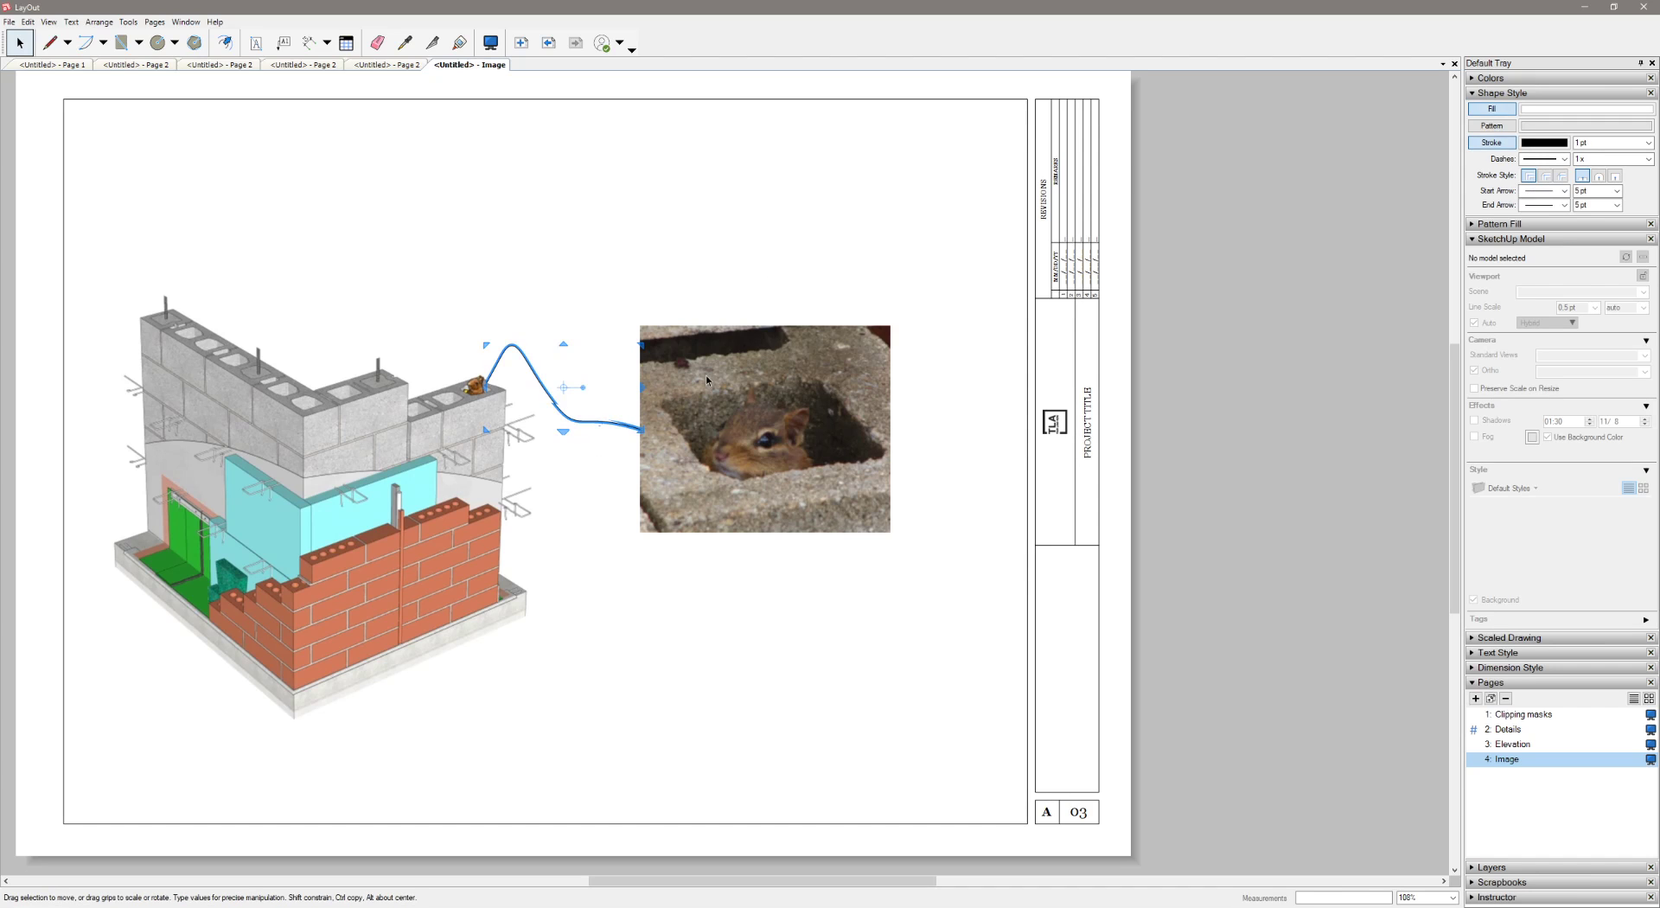
left_click(553, 381)
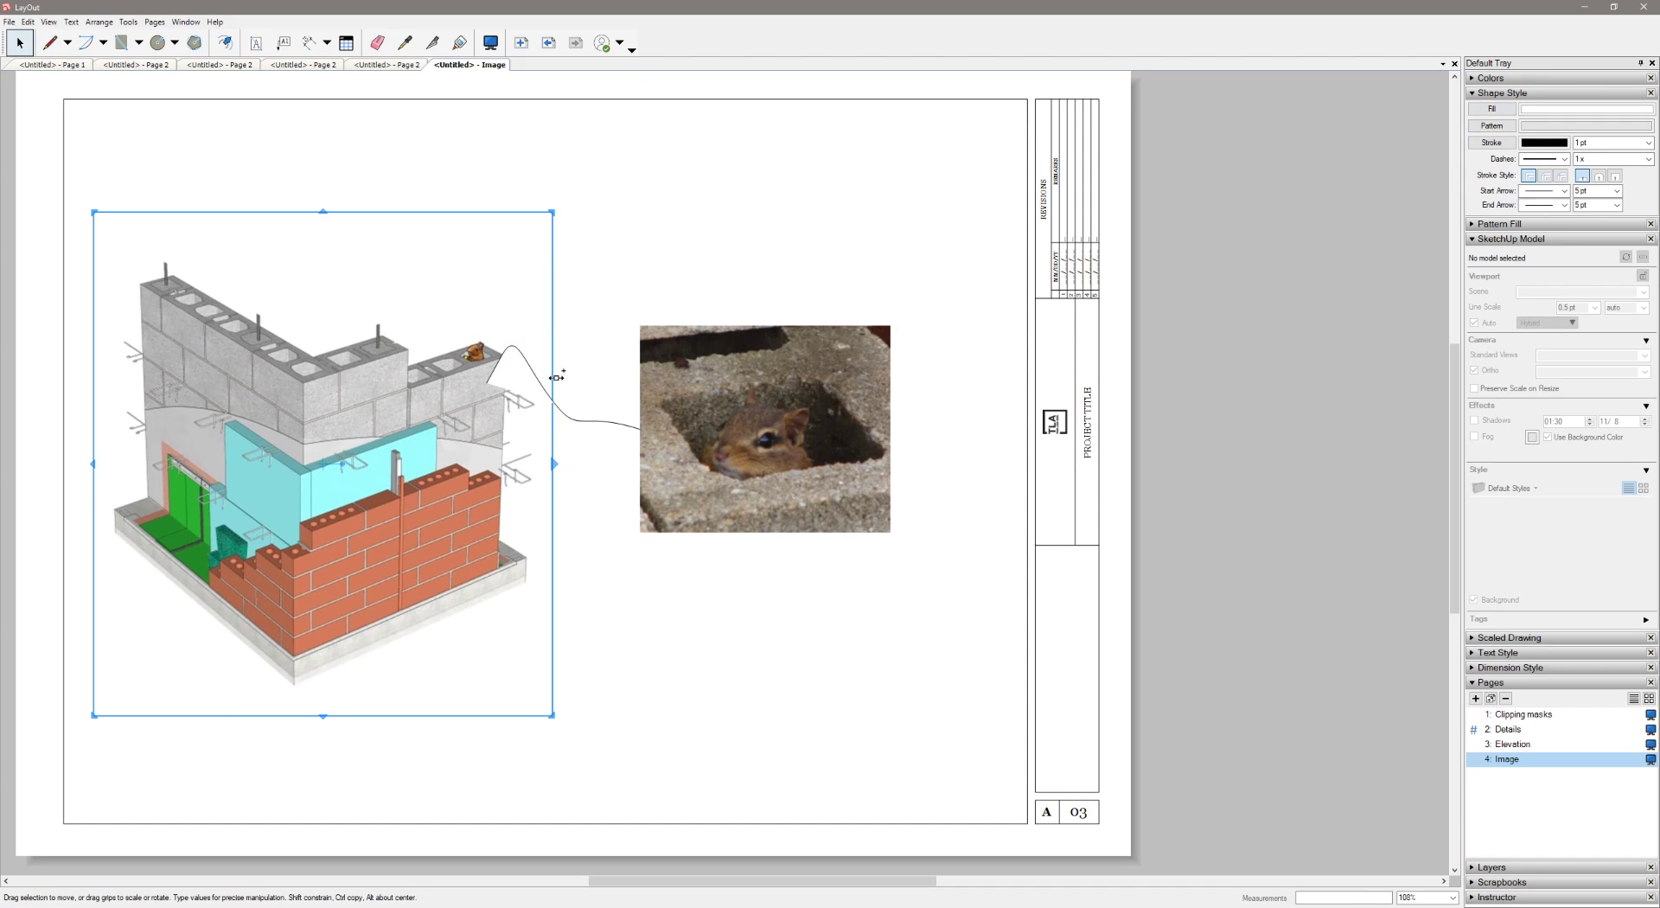
left_click_drag(557, 377, 557, 411)
Remove the fill from the curved line linking the photo to the model view
left_click(621, 425)
left_click(1506, 116)
left_click(928, 165)
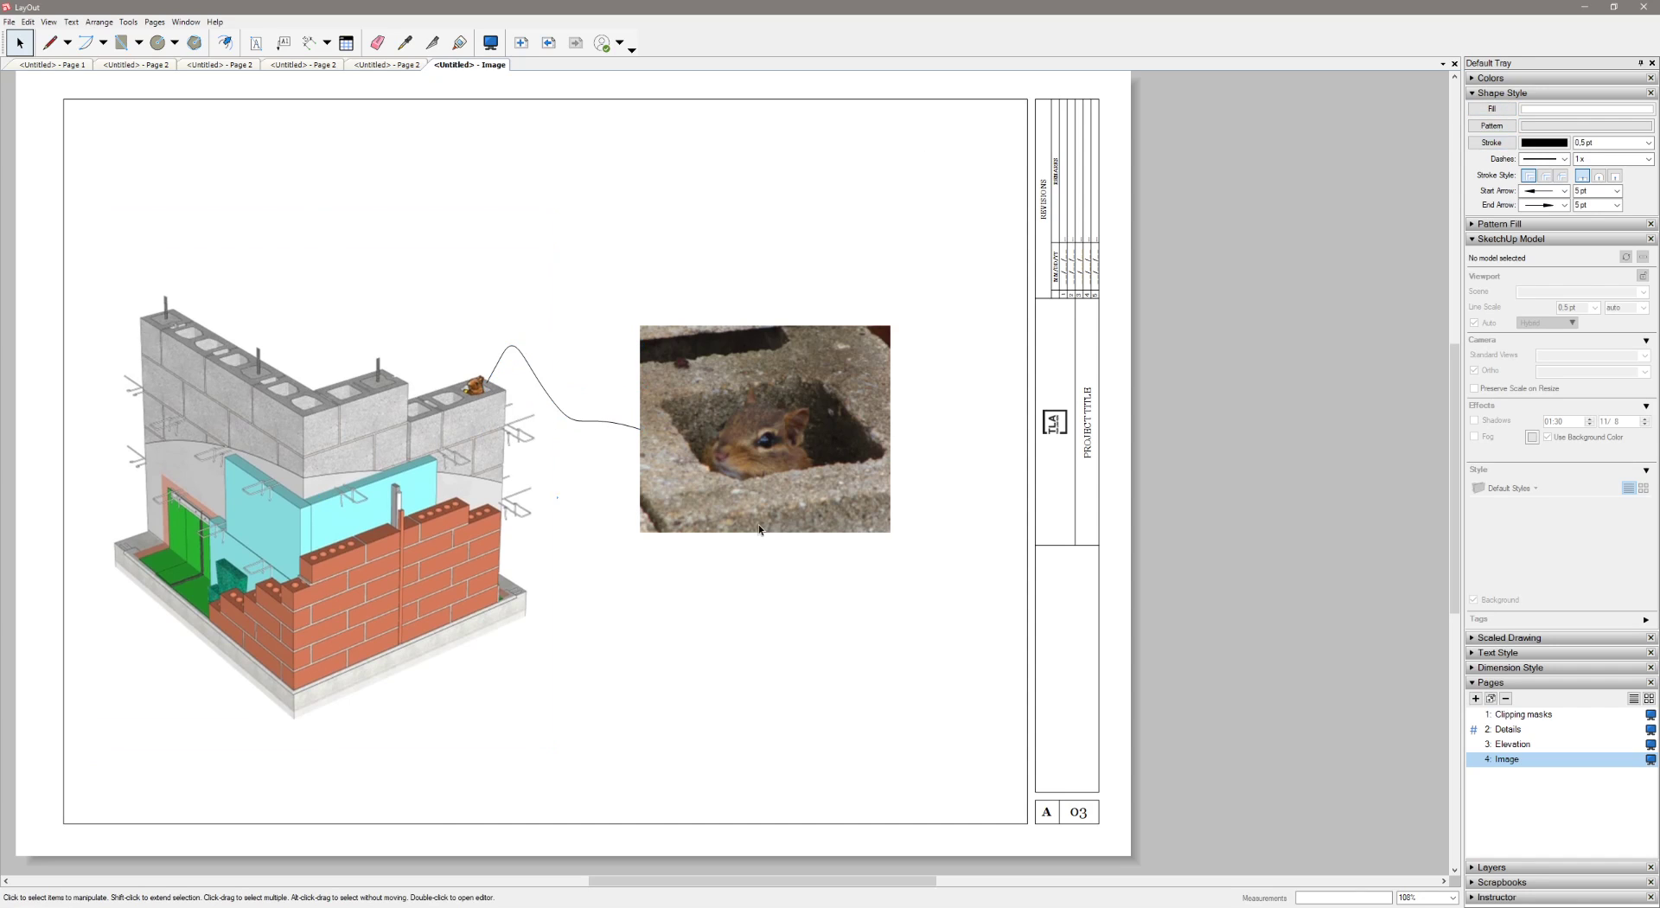
scroll(758, 614, "down", 1)
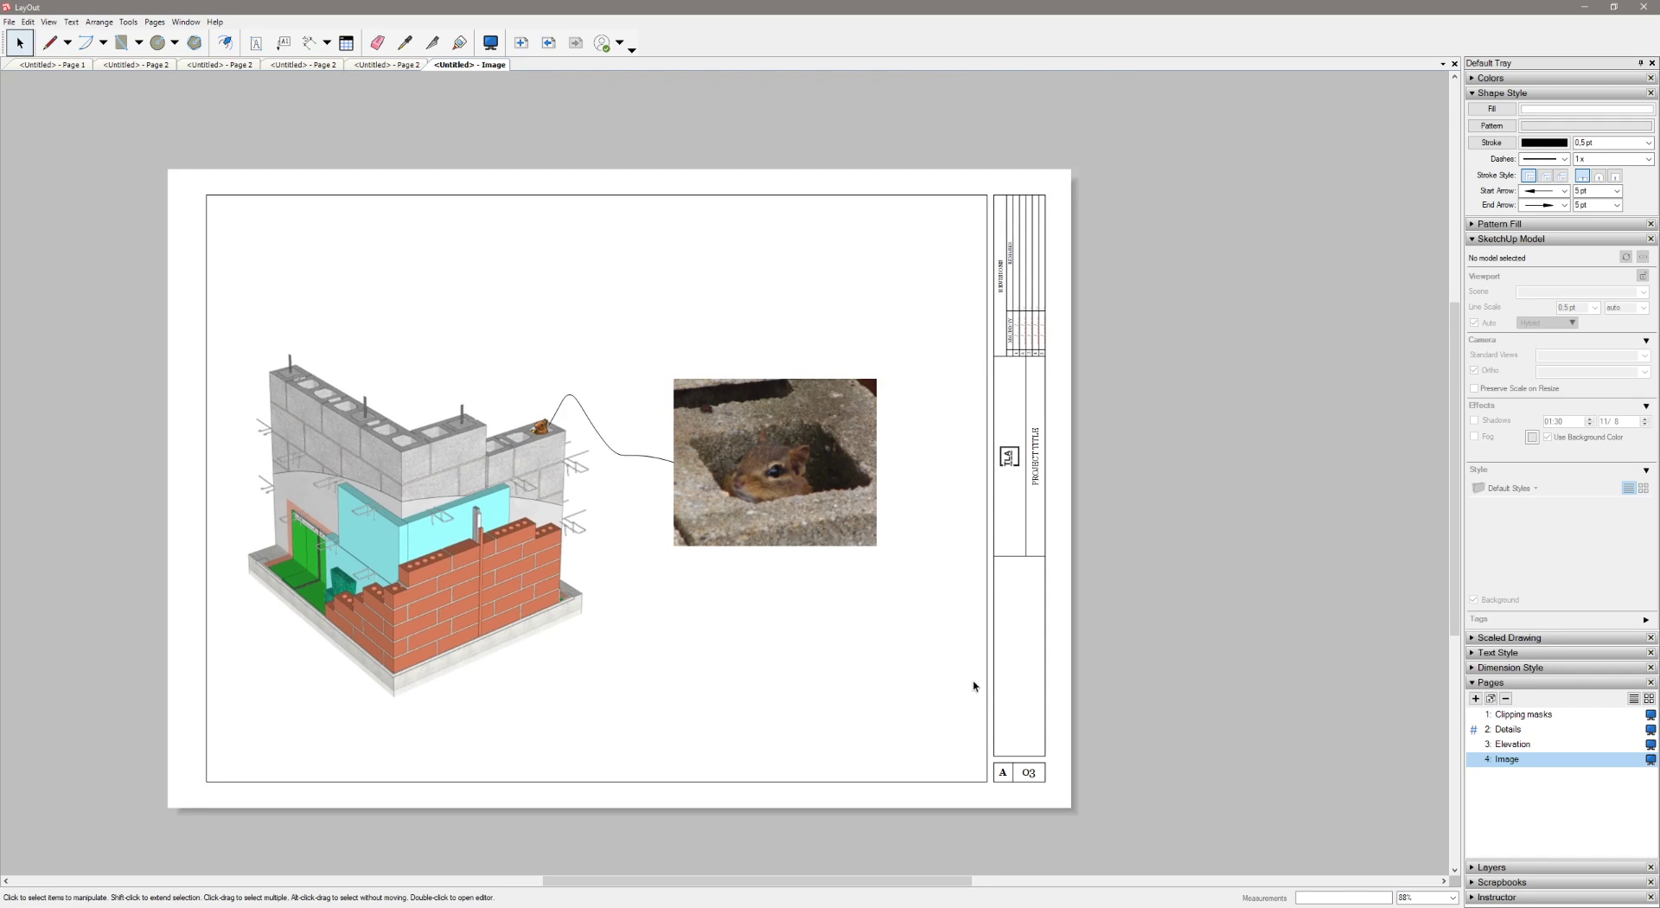